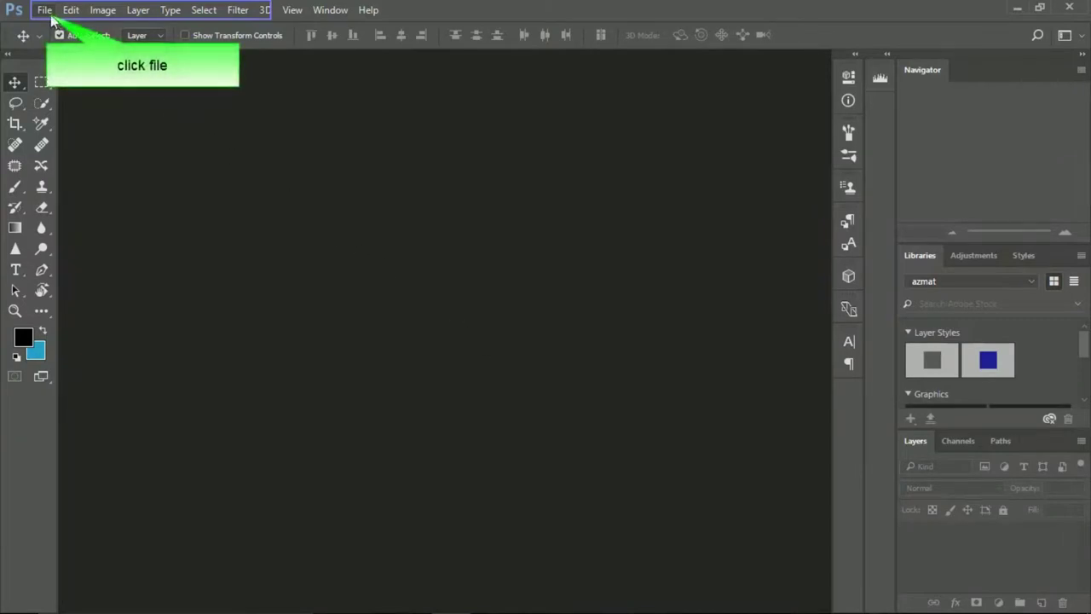
- Open the Blue 1 glitter image from the Desktop via File > Open
{"action": "left_click", "coordinate": [46, 12]}
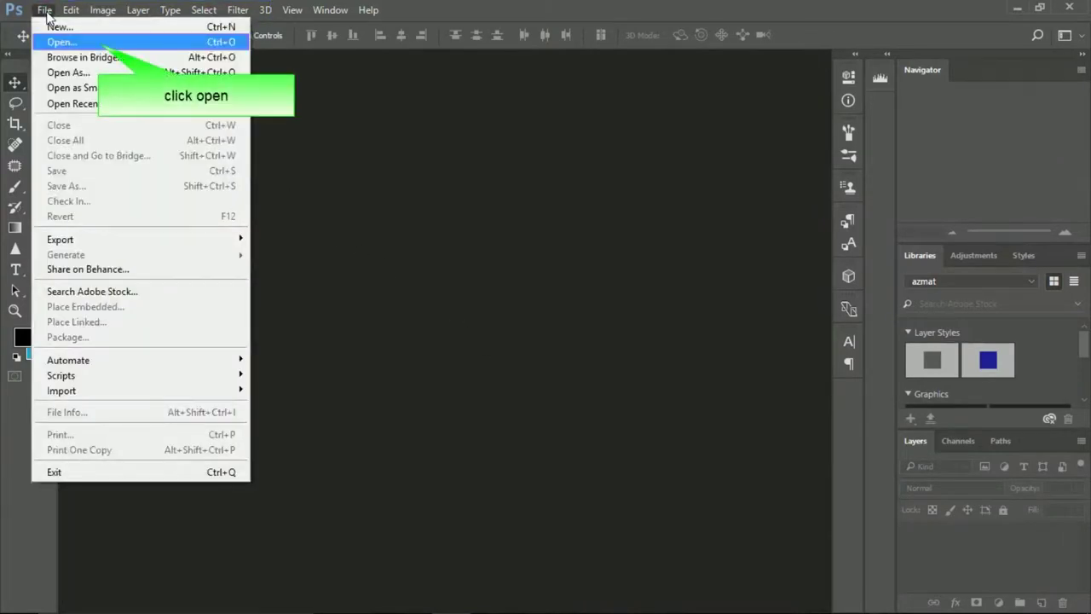
{"action": "left_click", "coordinate": [99, 44]}
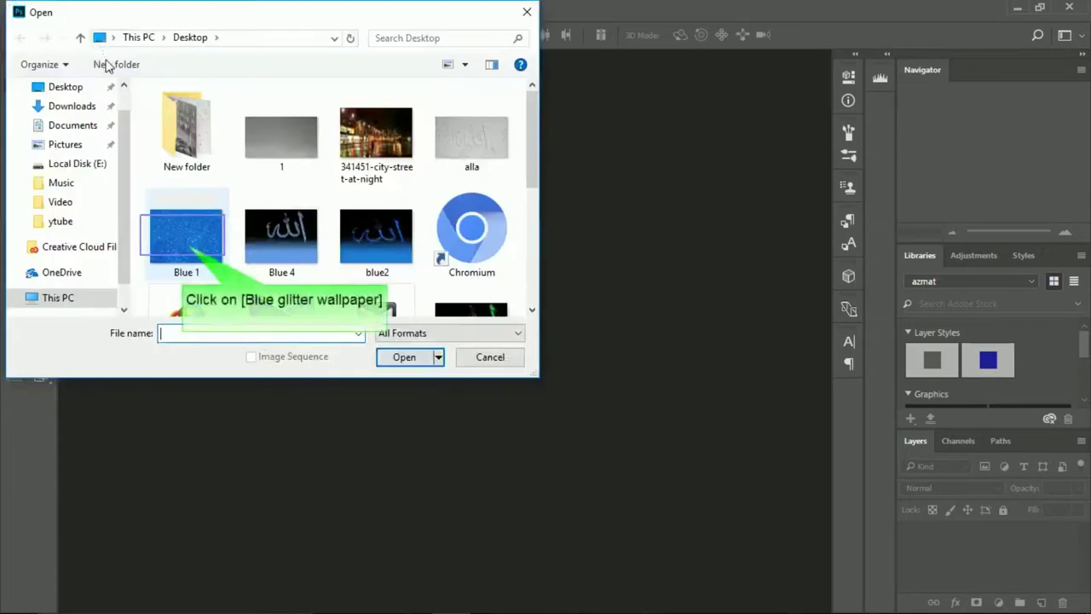
{"action": "left_click", "coordinate": [182, 241]}
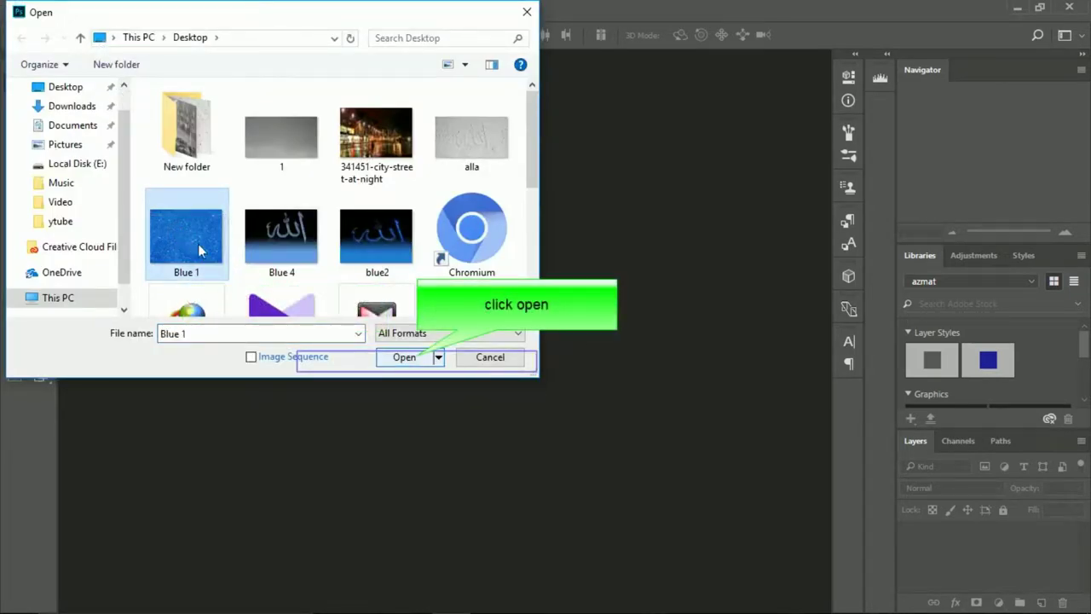
{"action": "left_click", "coordinate": [415, 359]}
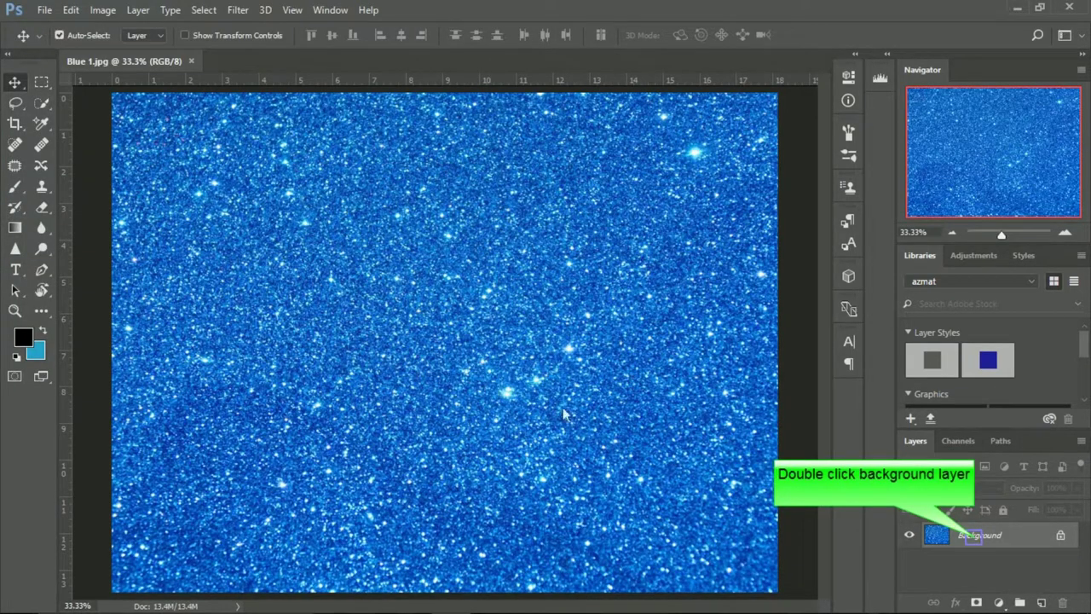
- Convert the Background layer into a normal layer named 'glitter'
{"action": "double_click", "coordinate": [973, 537]}
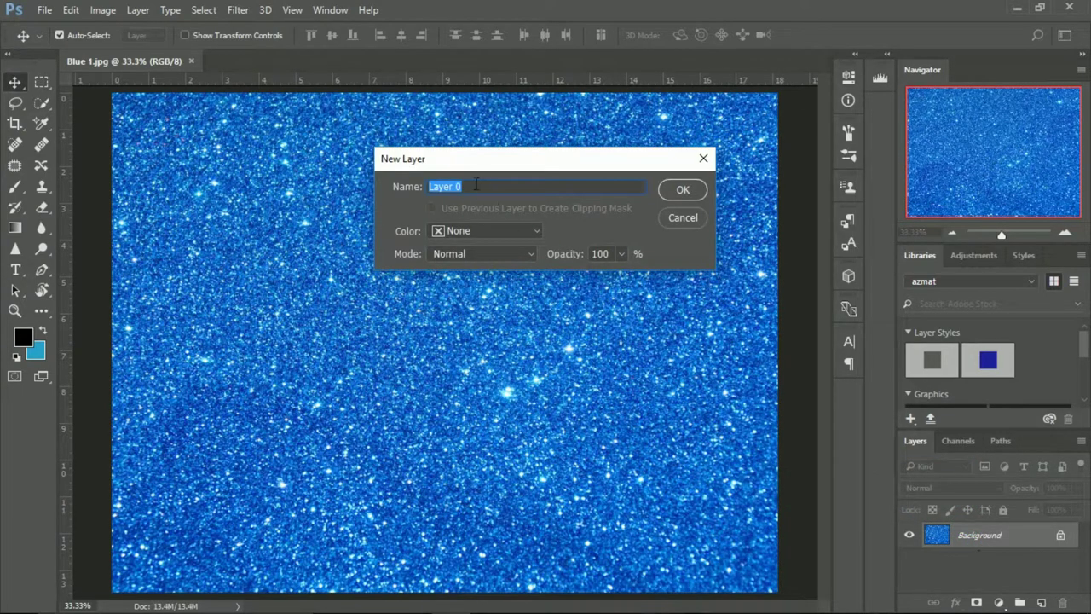
{"action": "type", "text": "glitter"}
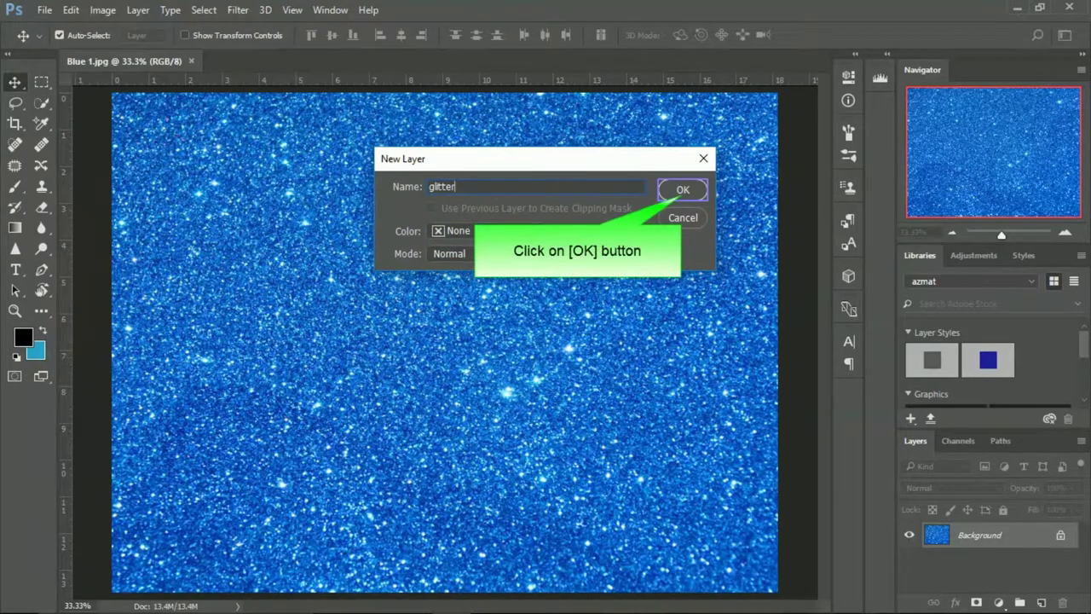
{"action": "left_click", "coordinate": [683, 189]}
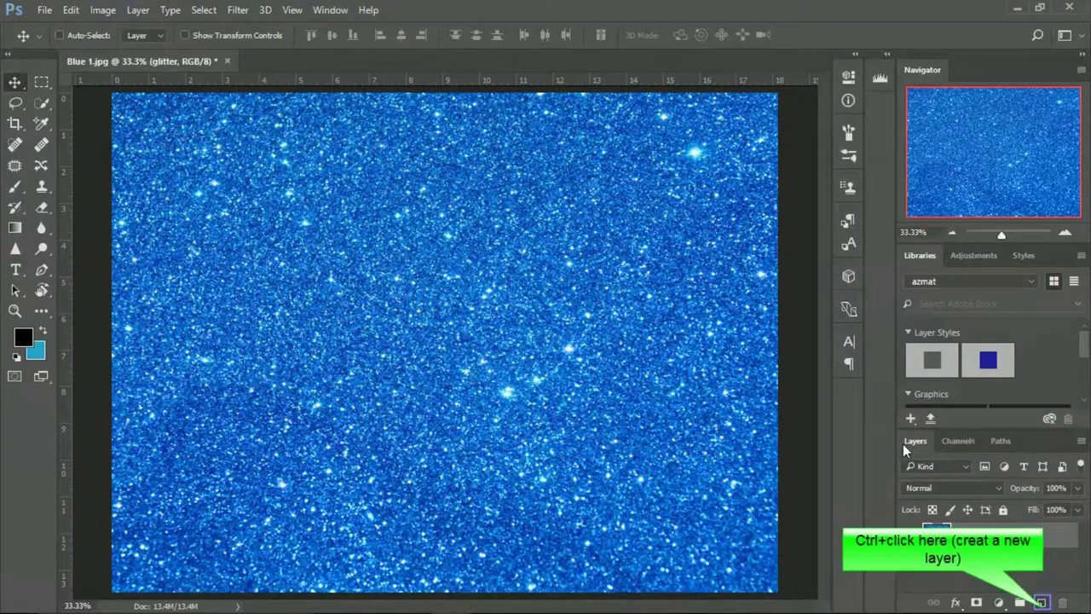
- Add Layer 1 beneath glitter, hide the glitter layer, and select Layer 1
{"action": "left_click", "coordinate": [1042, 602], "text": "ctrl"}
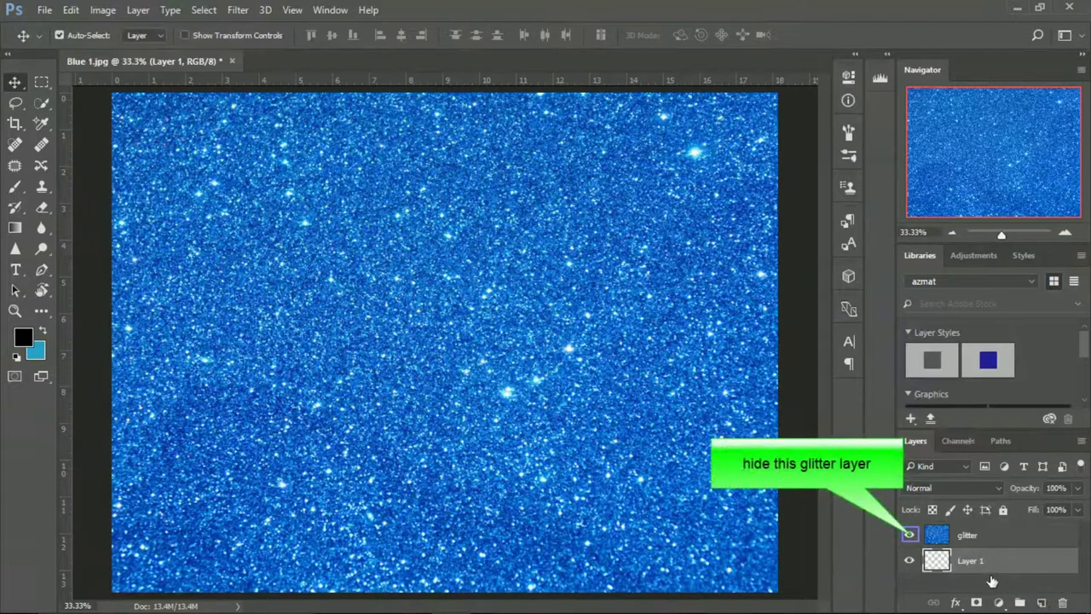
{"action": "left_click", "coordinate": [909, 535]}
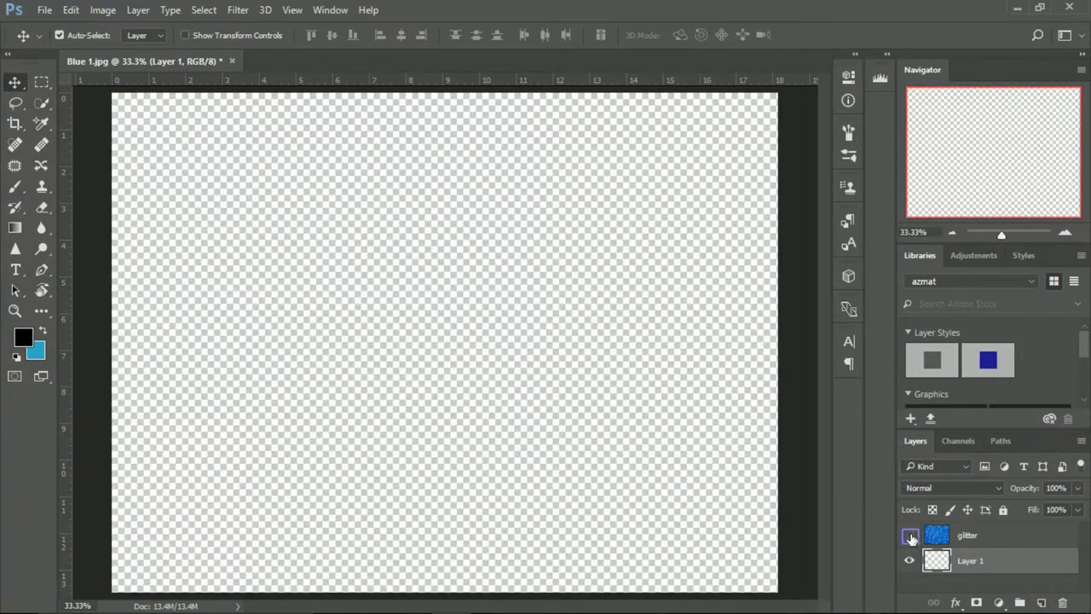
{"action": "left_click", "coordinate": [909, 535]}
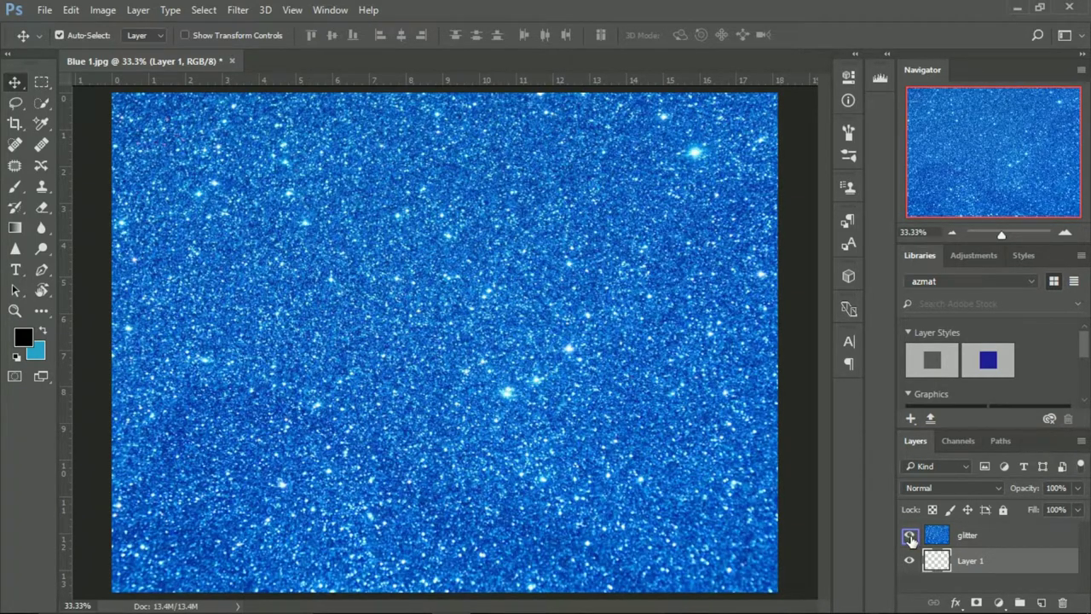
{"action": "left_click", "coordinate": [909, 535]}
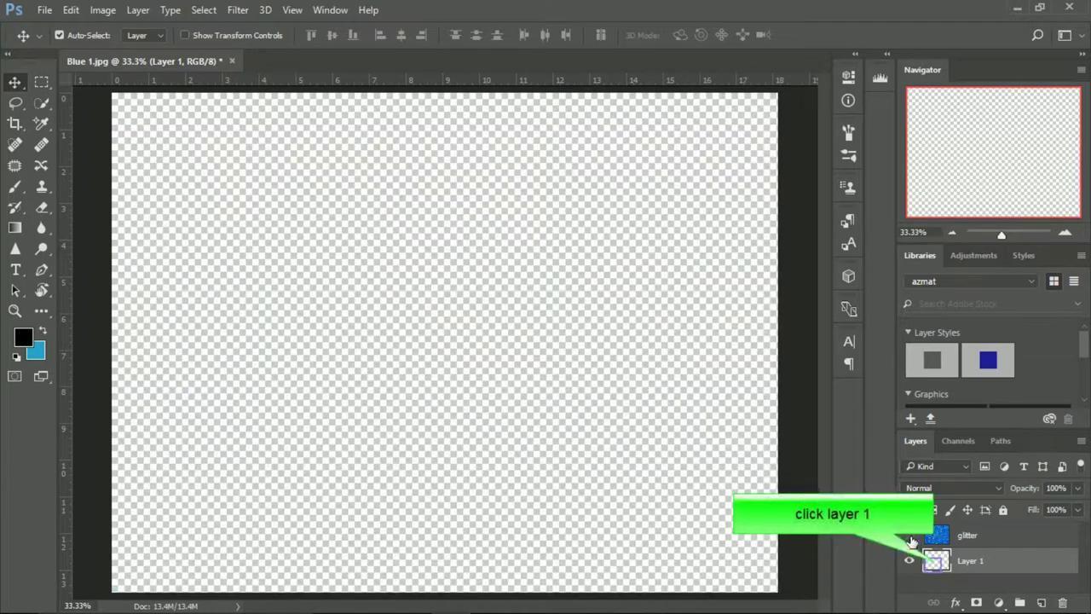
{"action": "left_click", "coordinate": [928, 561]}
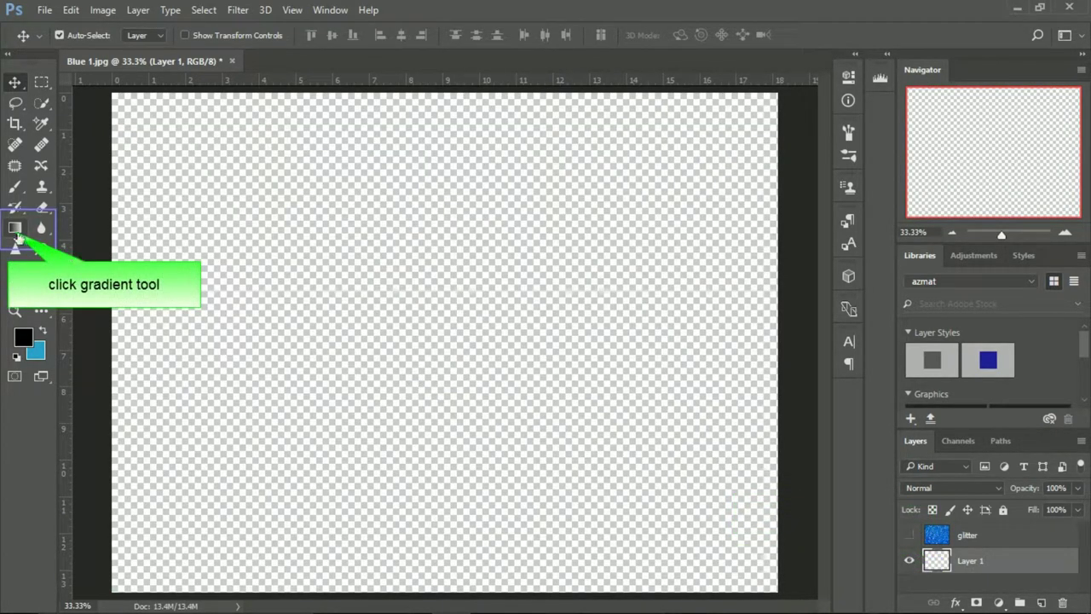
- Choose the Gradient tool's Black, White preset and start recolouring its left stop
{"action": "left_click", "coordinate": [15, 230]}
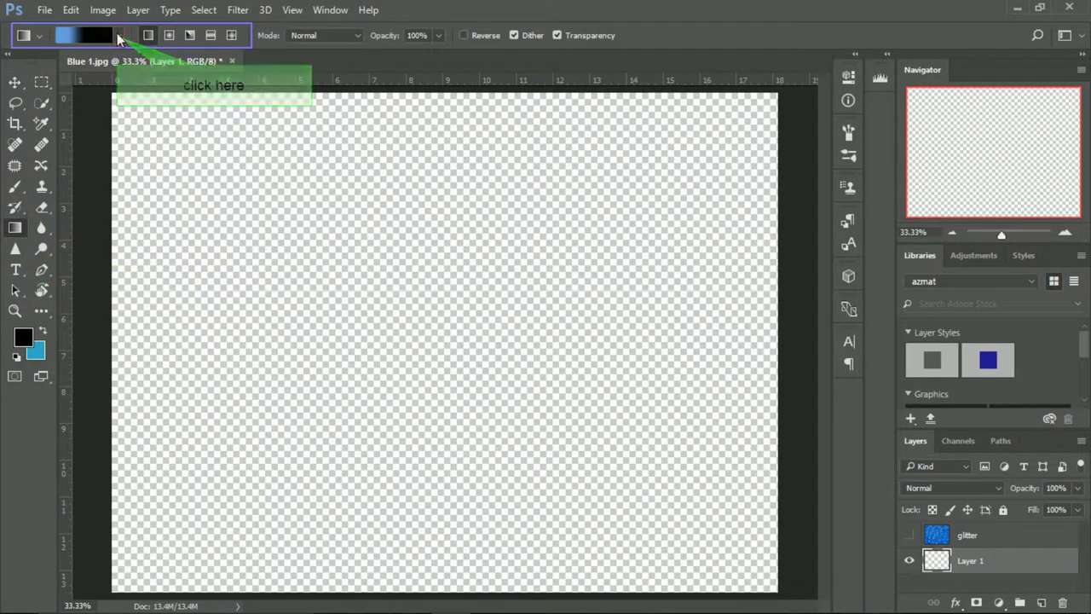
{"action": "left_click", "coordinate": [117, 36]}
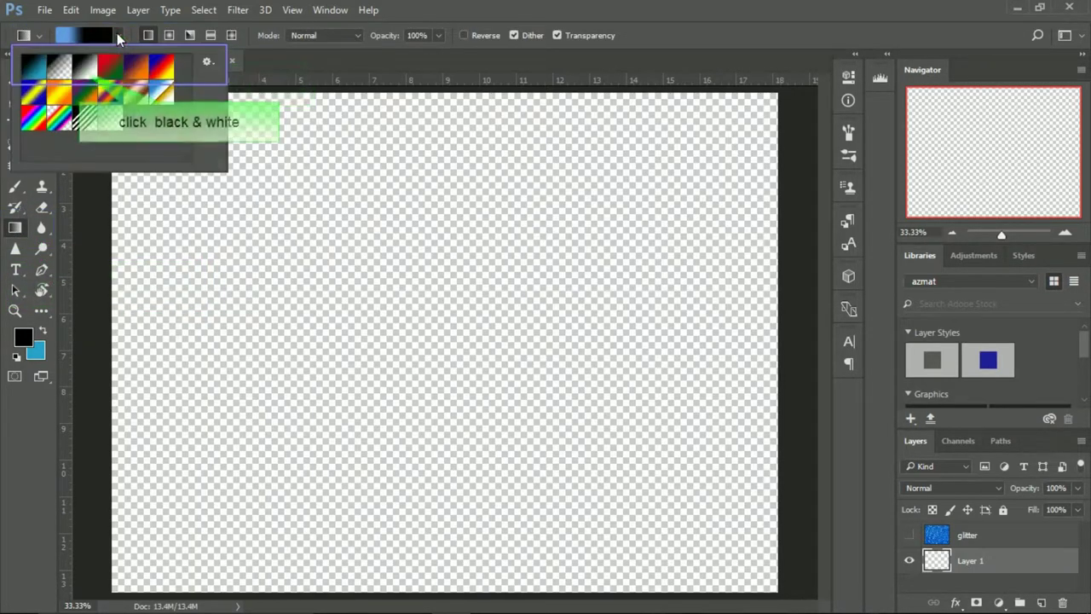
{"action": "double_click", "coordinate": [81, 71]}
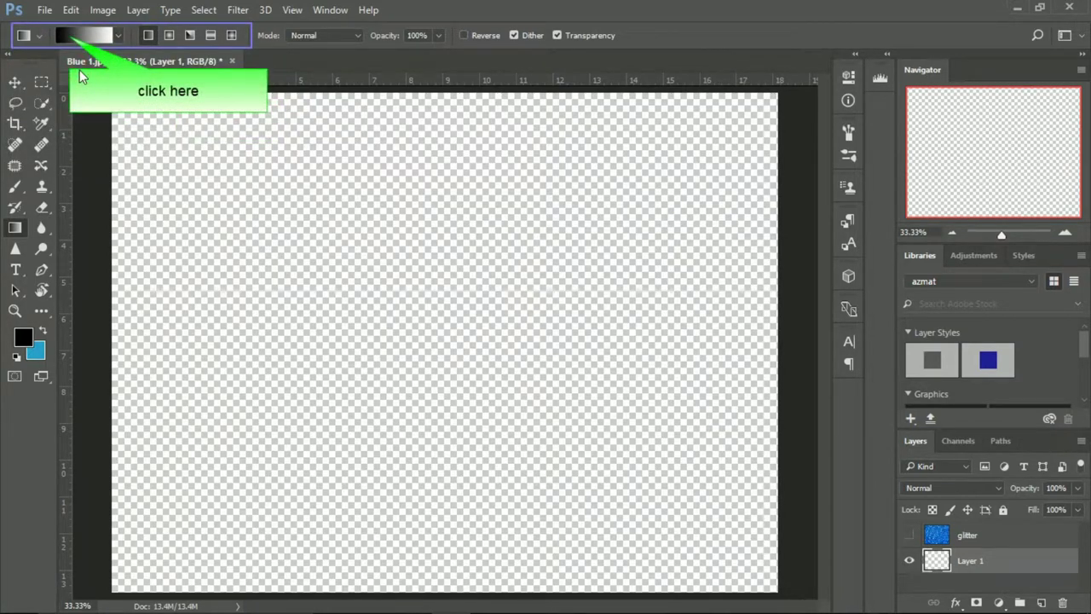
{"action": "left_click", "coordinate": [85, 36]}
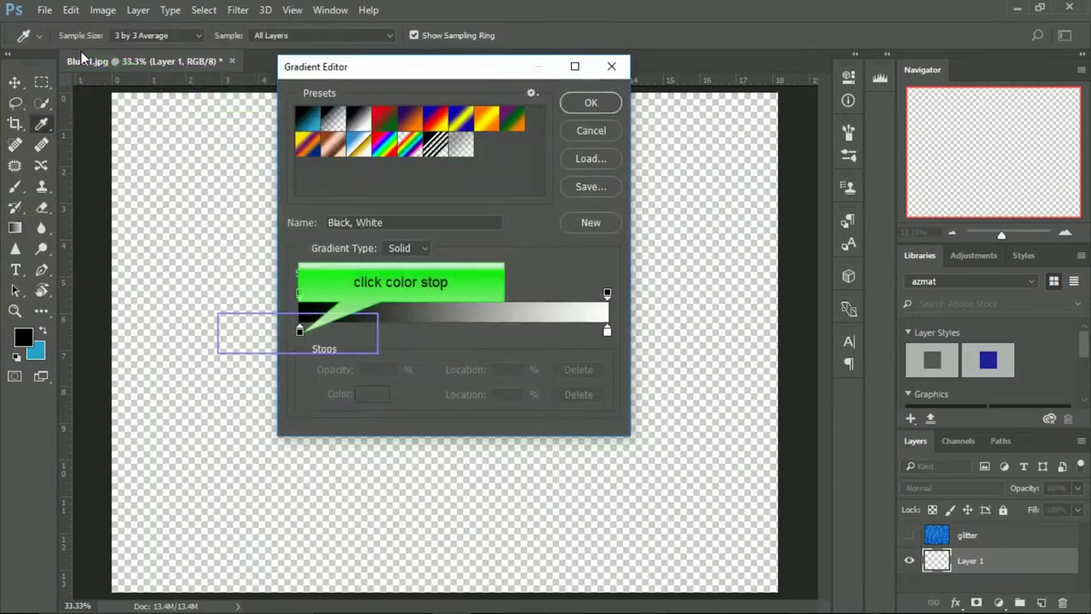
{"action": "left_click", "coordinate": [299, 332]}
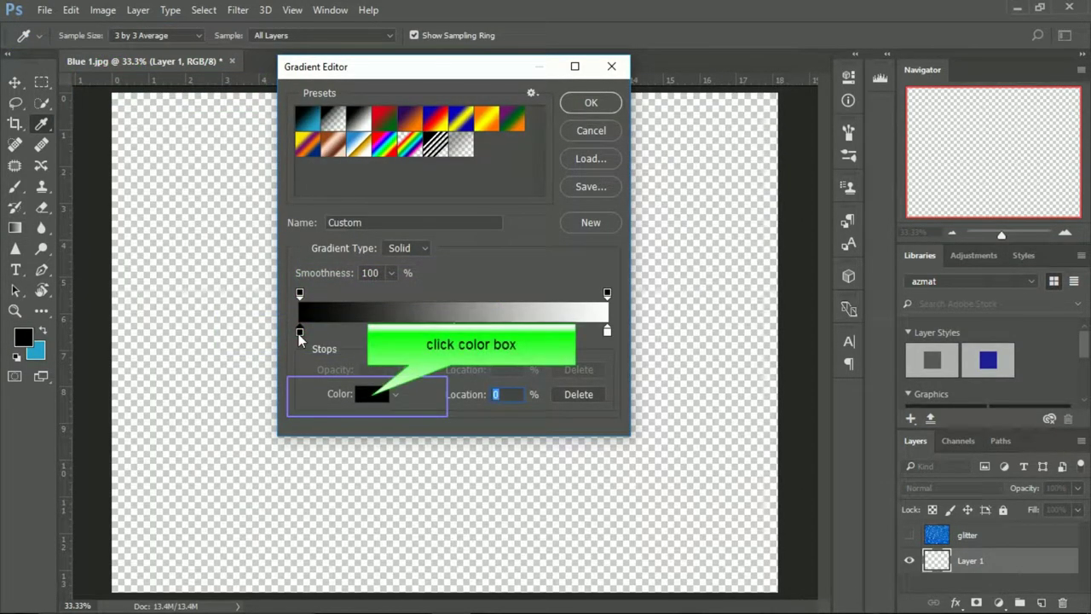
{"action": "left_click", "coordinate": [368, 396]}
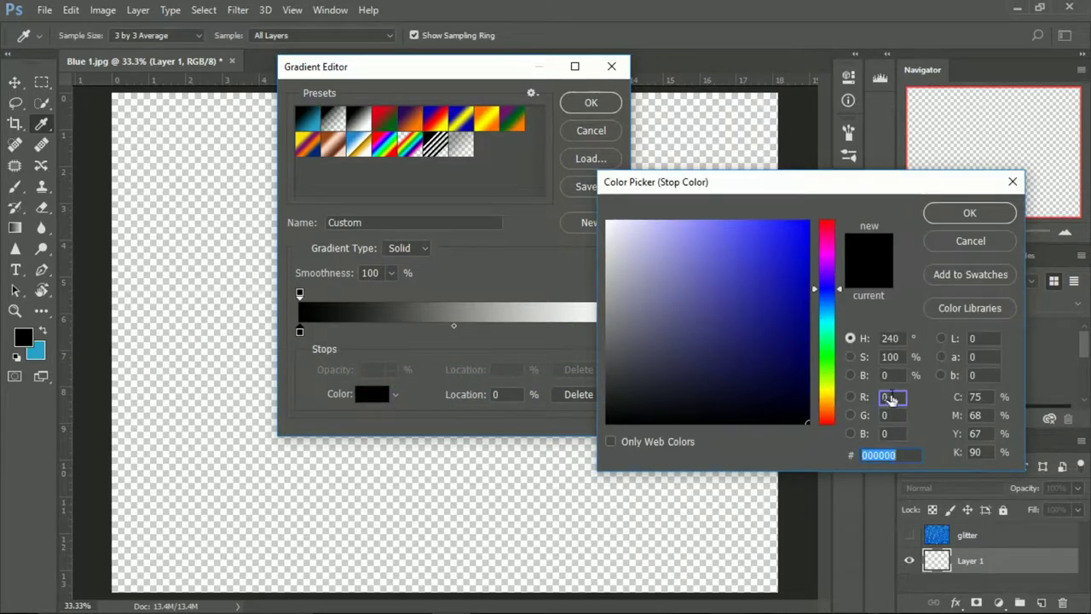
- Set the left gradient stop colour to RGB 99, 157, 228 (639de4)
{"action": "left_click", "coordinate": [891, 396]}
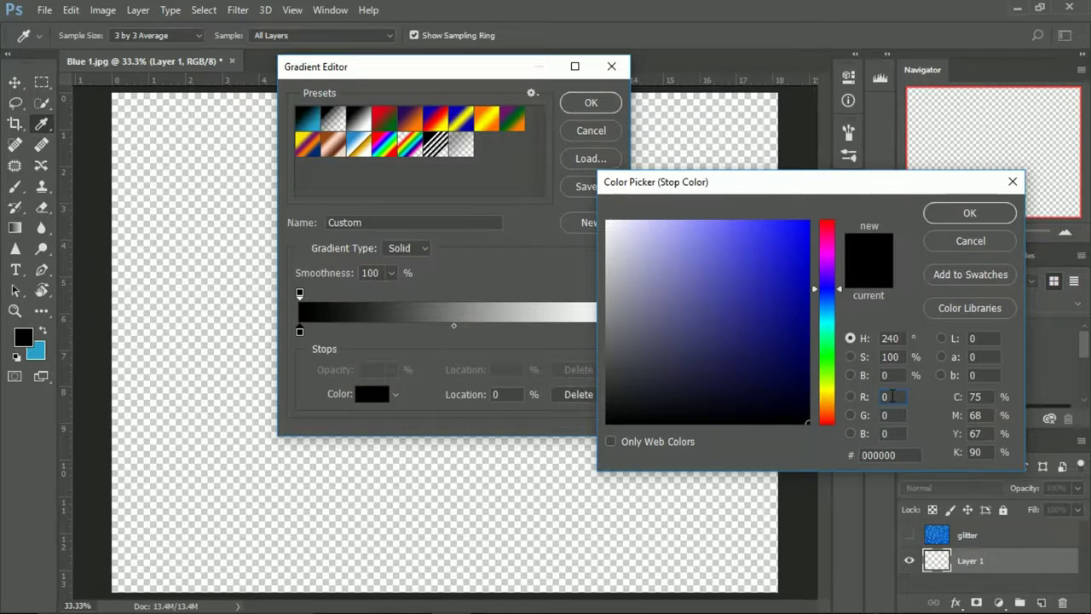
{"action": "double_click", "coordinate": [892, 396]}
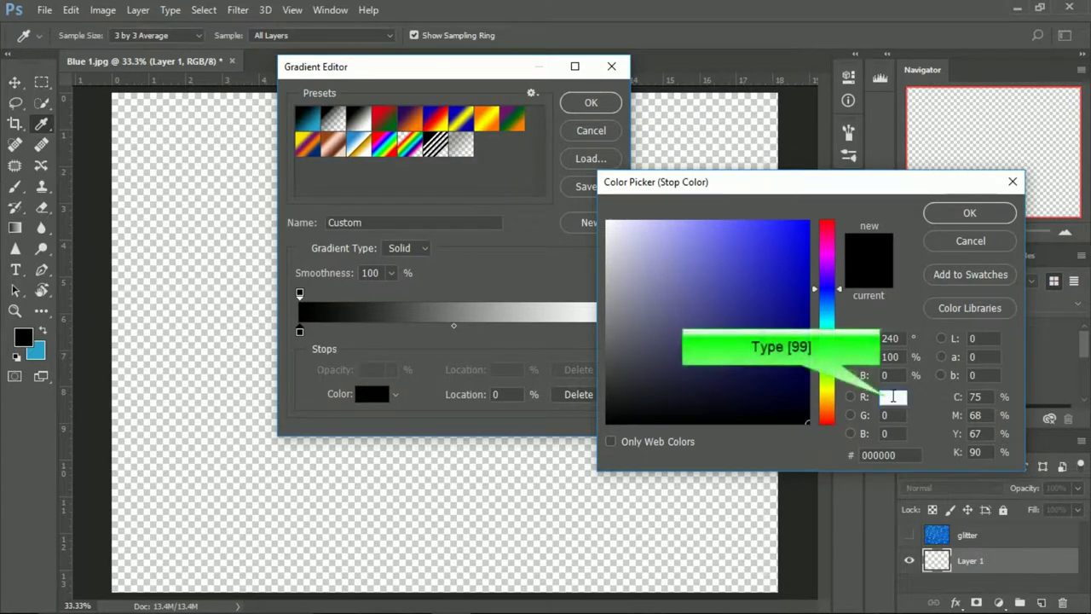
{"action": "type", "text": "99"}
{"action": "key", "text": "Tab"}
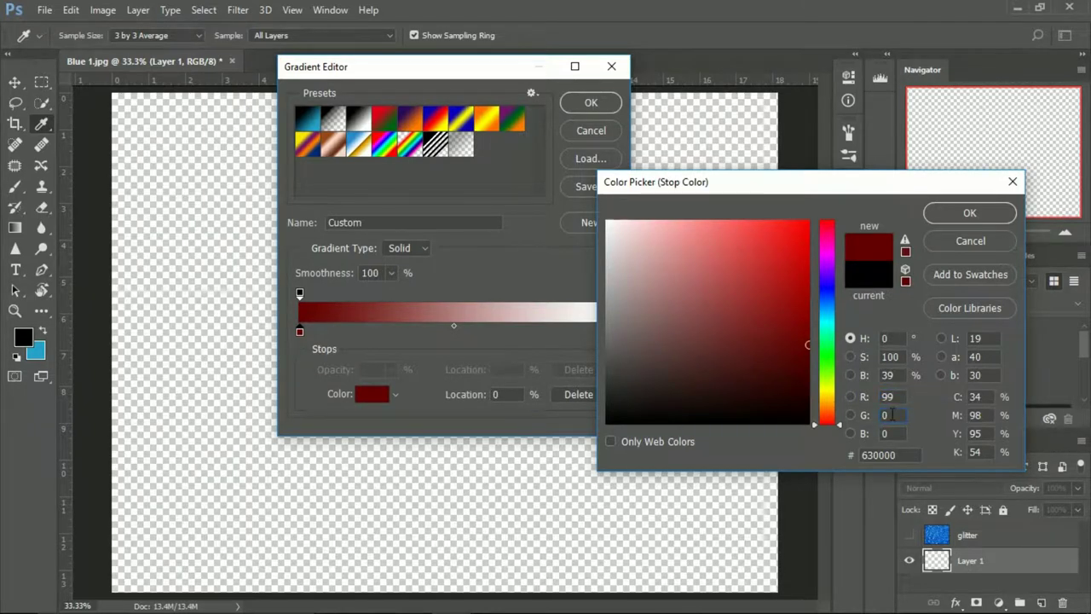
{"action": "double_click", "coordinate": [891, 415]}
{"action": "type", "text": "15"}
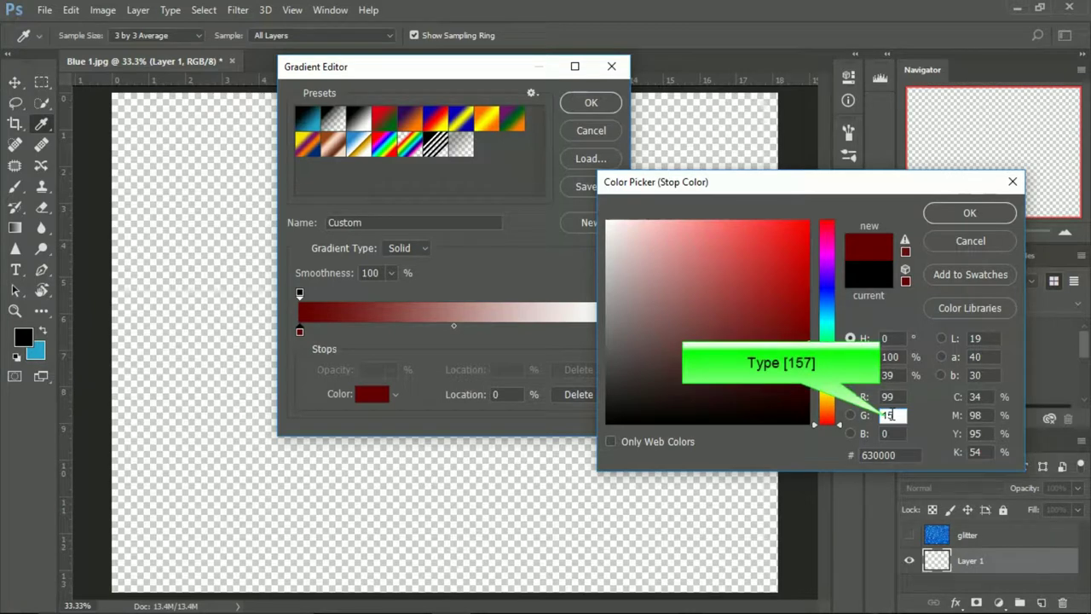
{"action": "type", "text": "7"}
{"action": "key", "text": "Tab"}
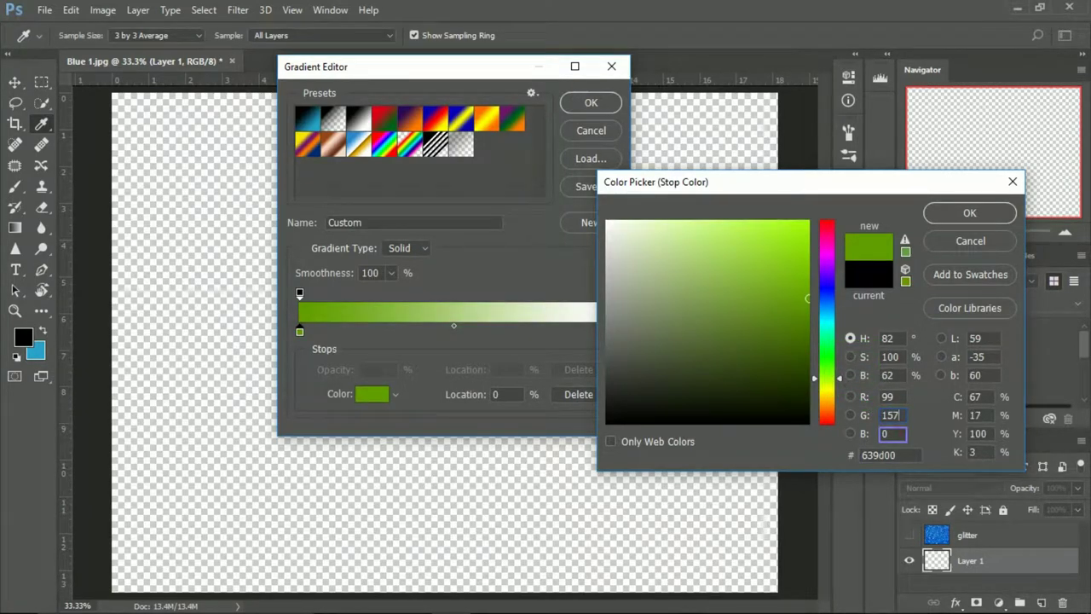
{"action": "double_click", "coordinate": [897, 433]}
{"action": "type", "text": "2"}
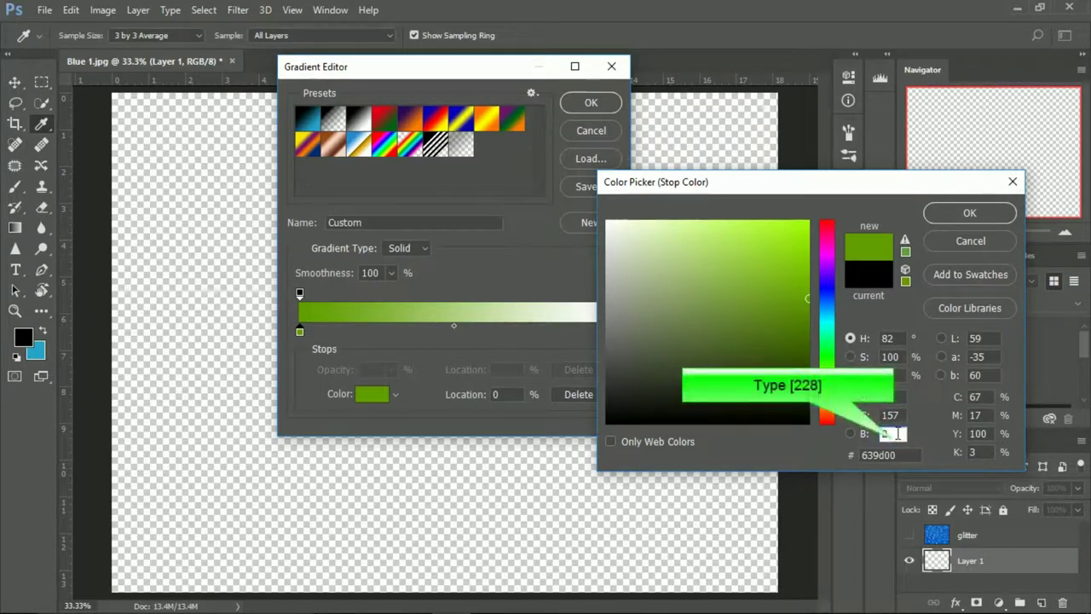
{"action": "type", "text": "28"}
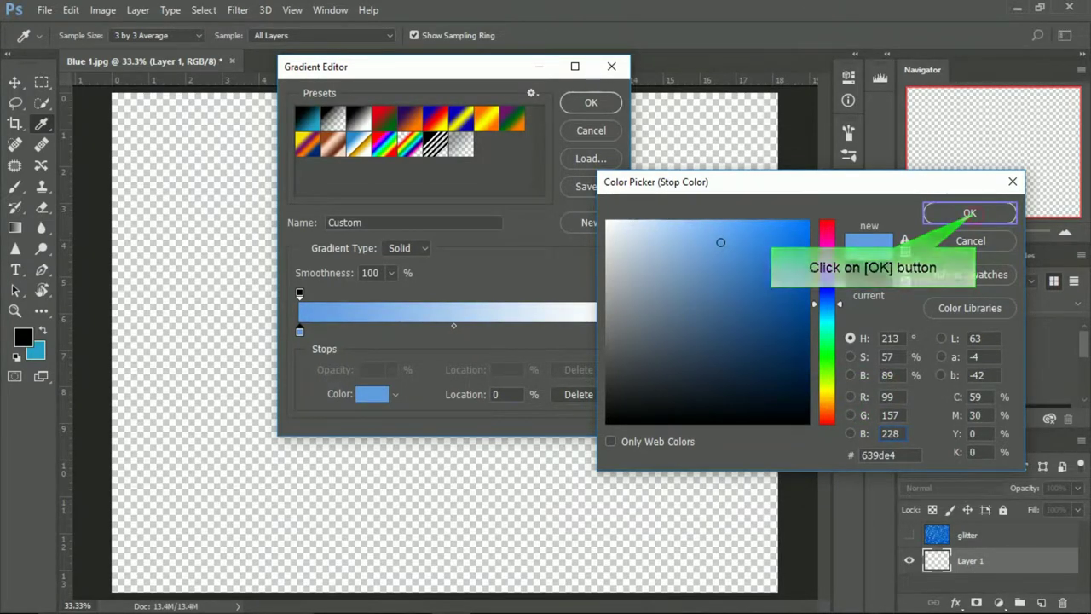
{"action": "left_click", "coordinate": [968, 213]}
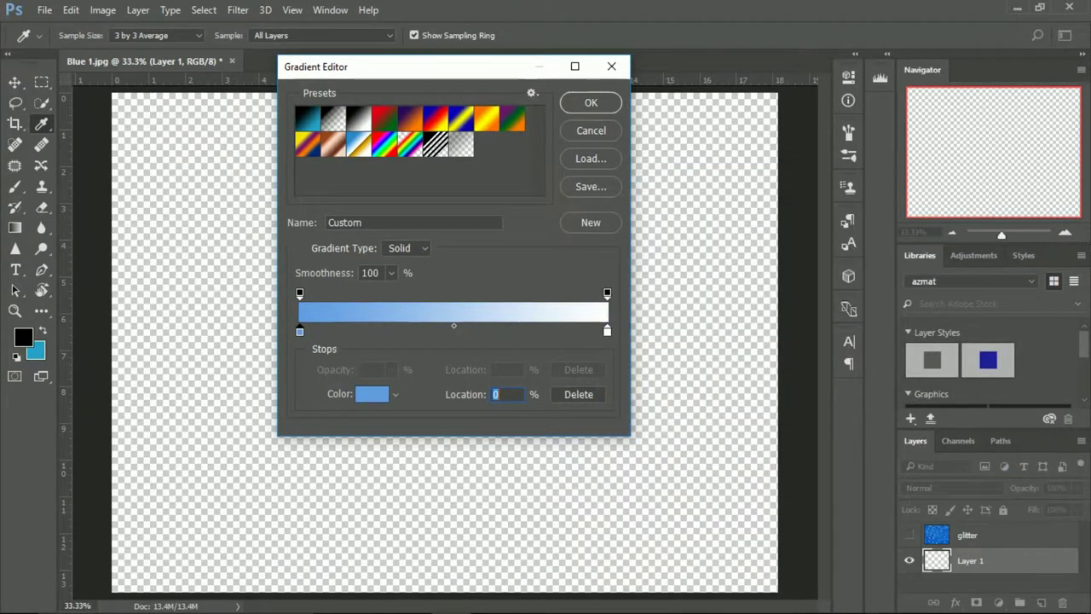
- Make the right gradient stop near-black at 50% location and accept the gradient
{"action": "left_click", "coordinate": [515, 394]}
{"action": "type", "text": "2"}
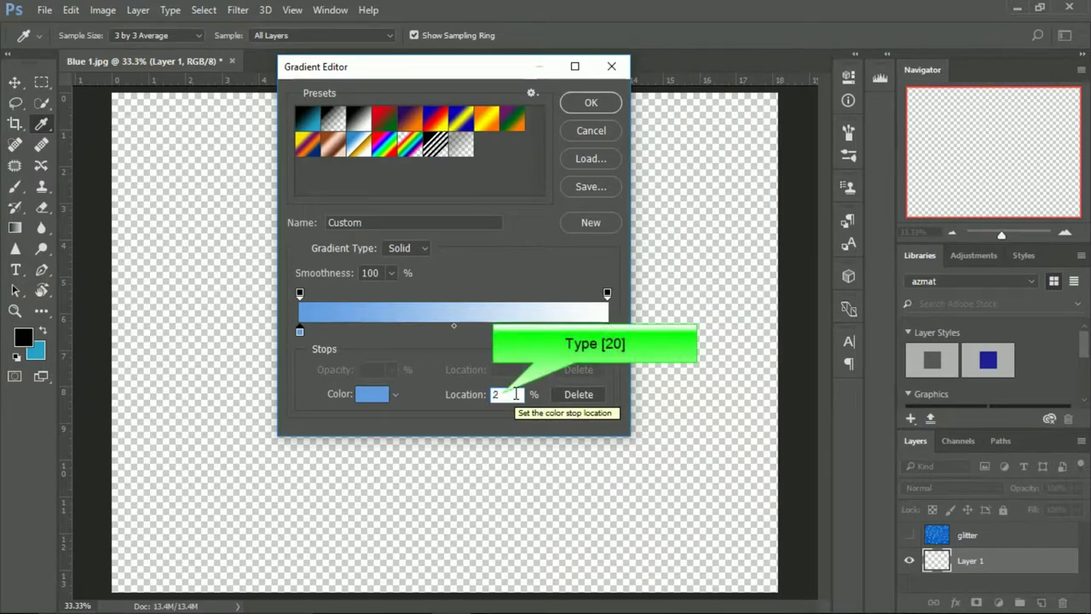
{"action": "type", "text": "0"}
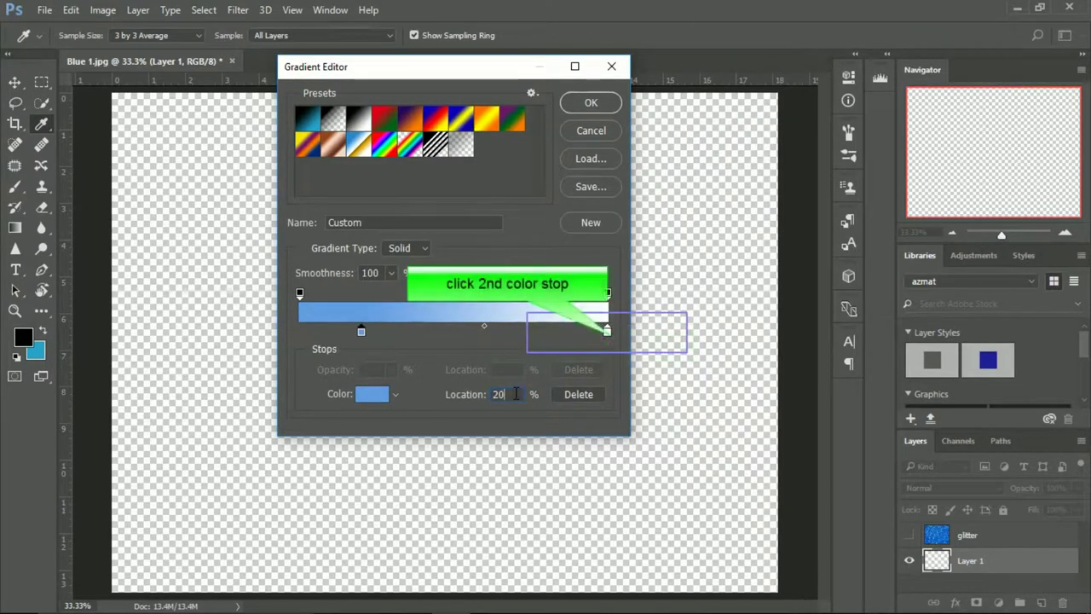
{"action": "left_click", "coordinate": [607, 333]}
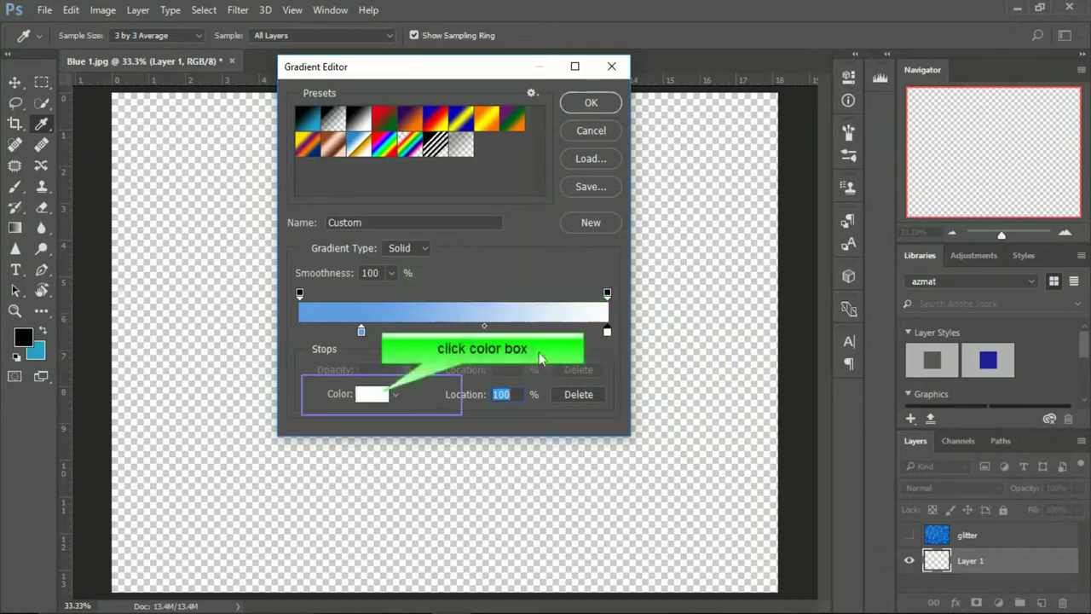
{"action": "left_click", "coordinate": [375, 394]}
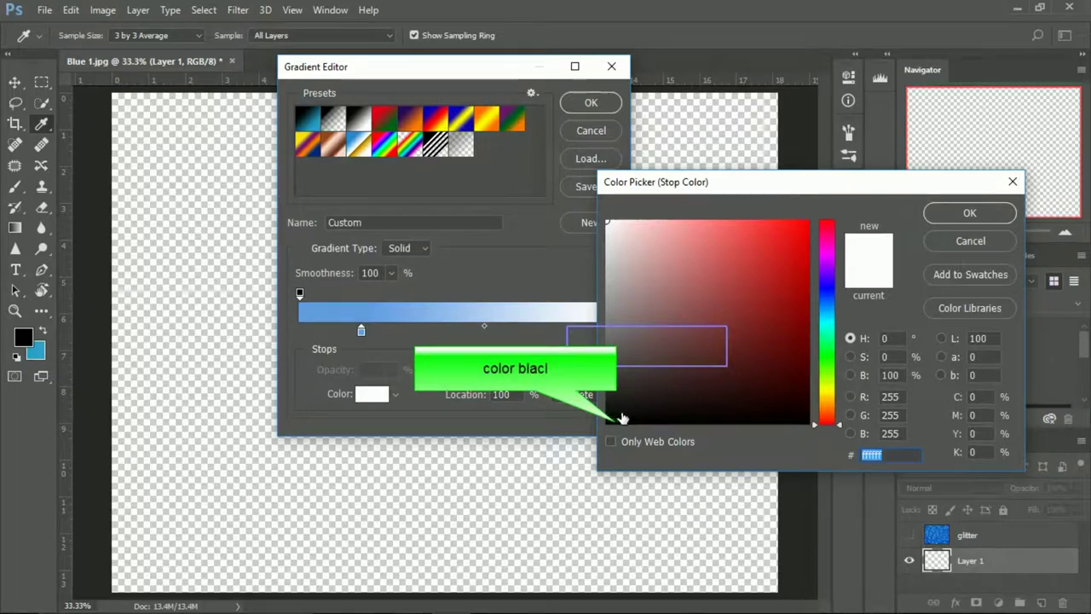
{"action": "left_click_drag", "start_coordinate": [623, 418], "coordinate": [610, 421]}
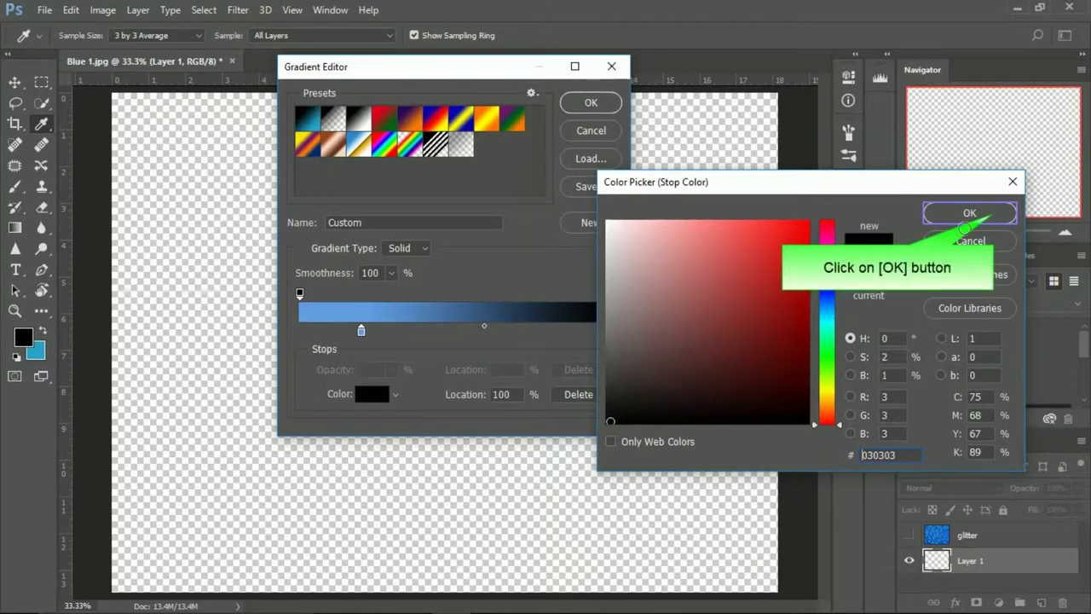
{"action": "left_click", "coordinate": [993, 213]}
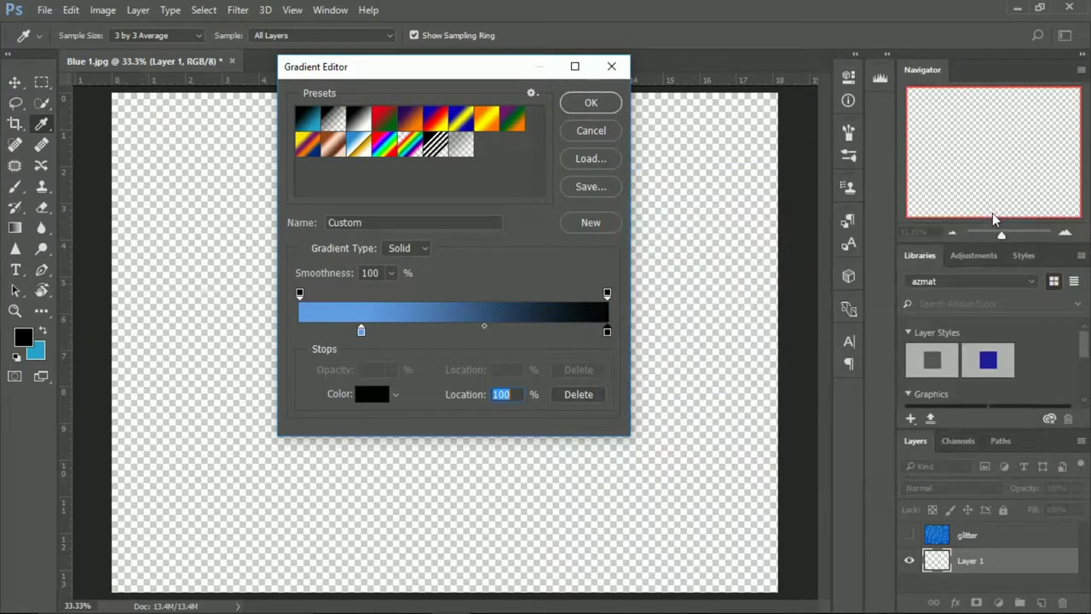
{"action": "key", "text": "BackSpace"}
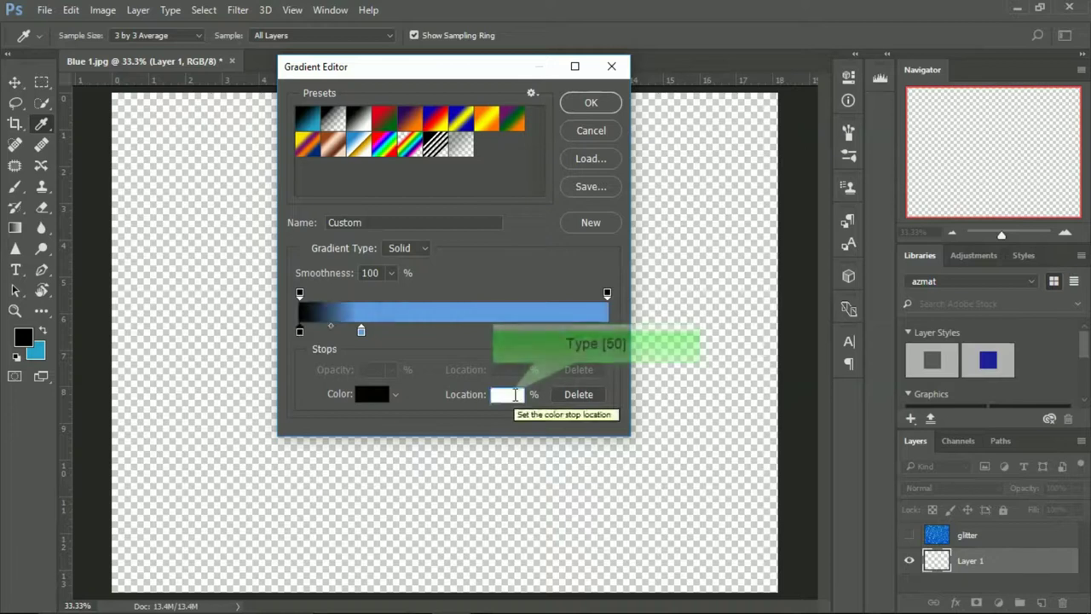
{"action": "type", "text": "50"}
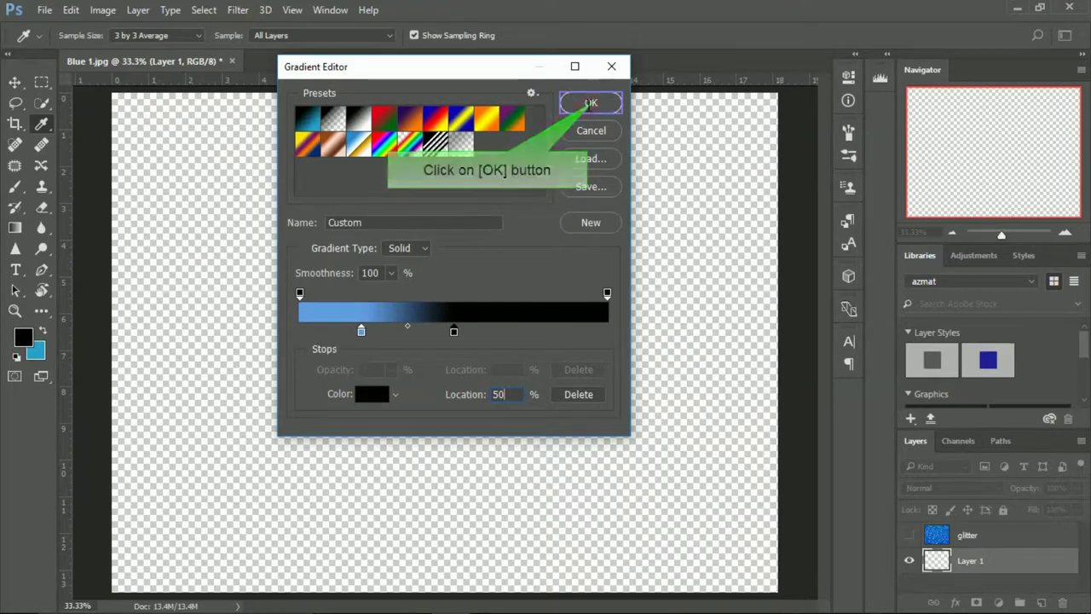
{"action": "left_click", "coordinate": [587, 105]}
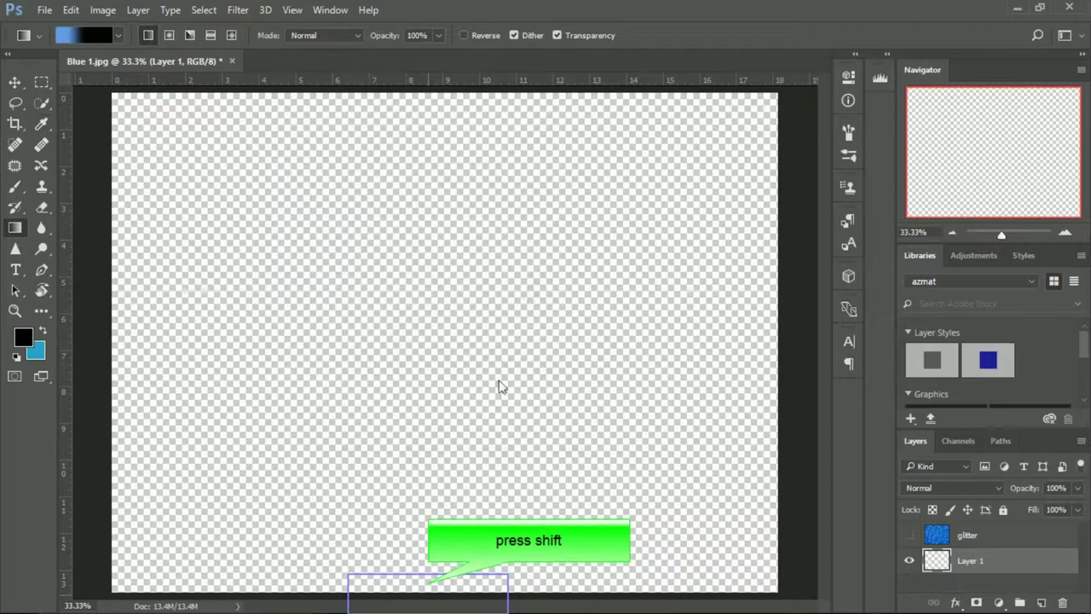
- Drag the gradient vertically up Layer 1, then show and select the glitter layer
{"action": "left_click_drag", "start_coordinate": [428, 592], "coordinate": [439, 92]}
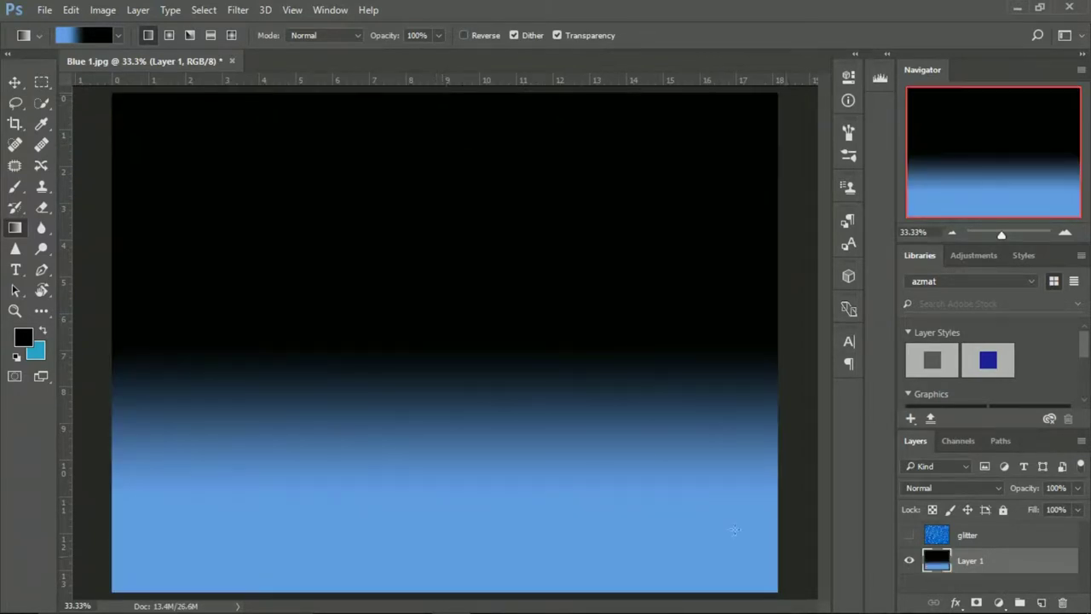
{"action": "left_click", "coordinate": [910, 535]}
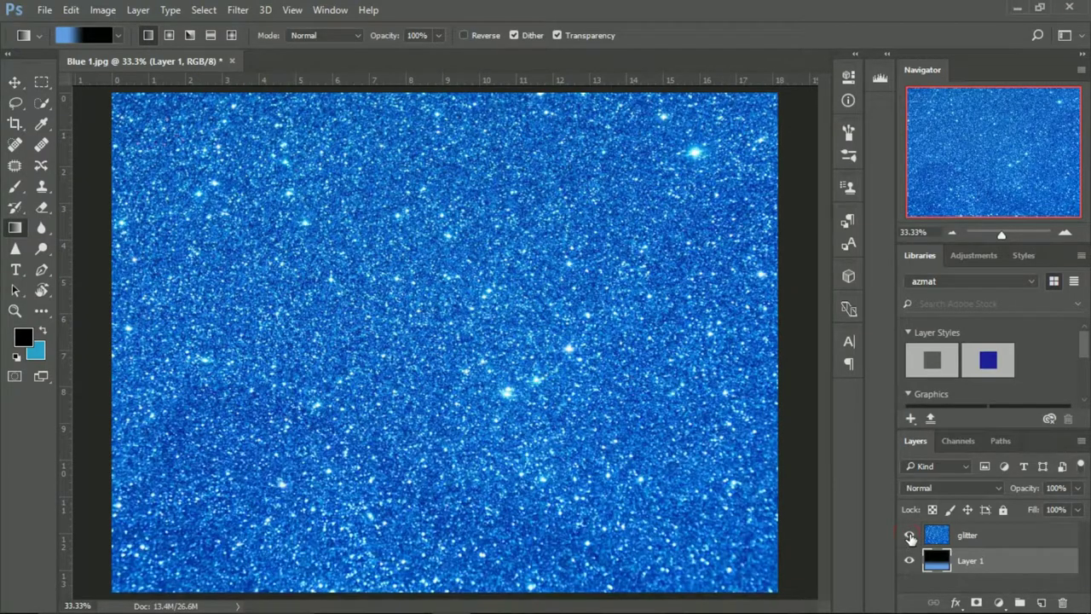
{"action": "left_click", "coordinate": [943, 541]}
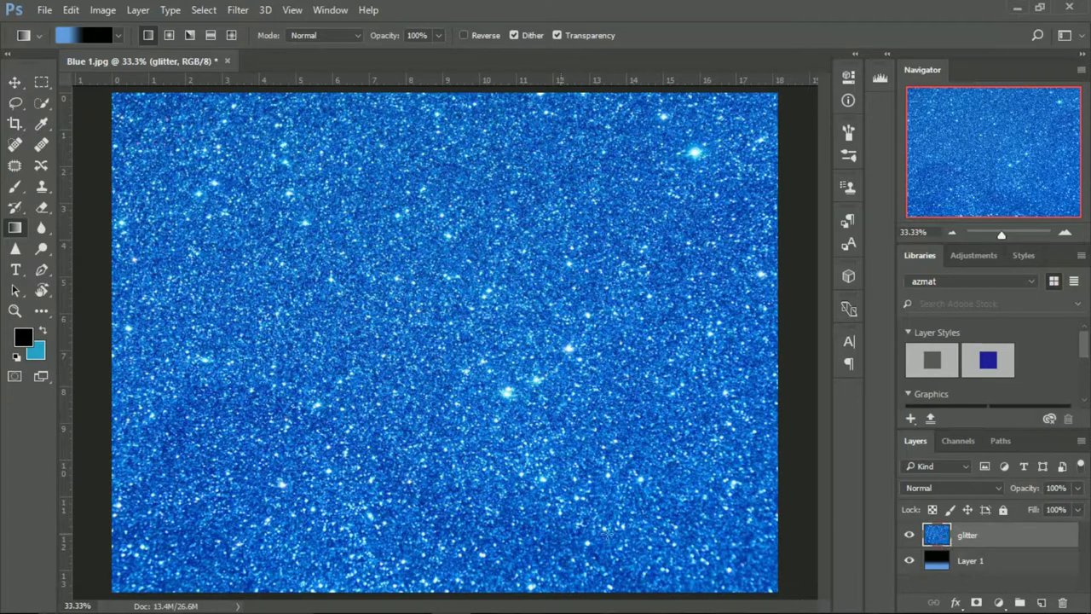
- Select the Horizontal Type tool
{"action": "left_click", "coordinate": [17, 269]}
{"action": "right_click", "coordinate": [21, 270]}
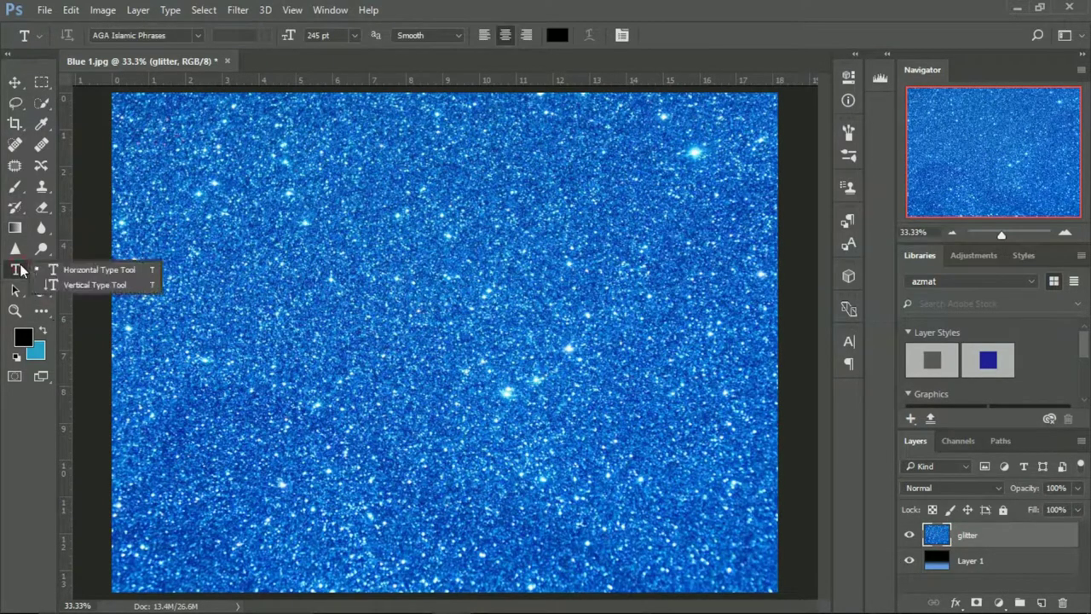
{"action": "left_click", "coordinate": [78, 263]}
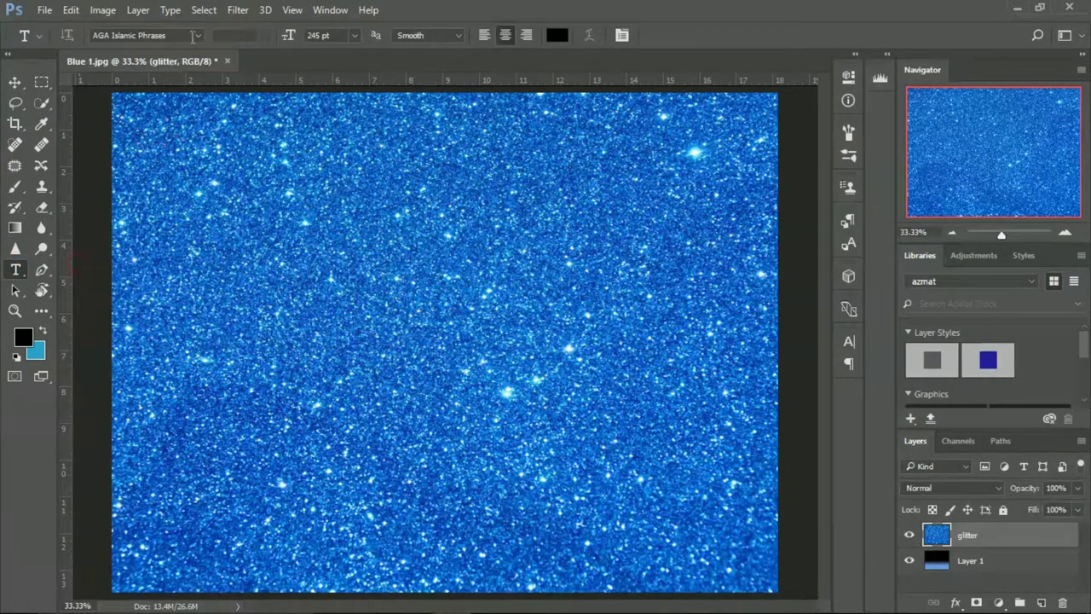
- Set type options: AGA Islamic Phrases font at 250 pt, Smooth anti-aliasing, black colour
{"action": "left_click", "coordinate": [196, 36]}
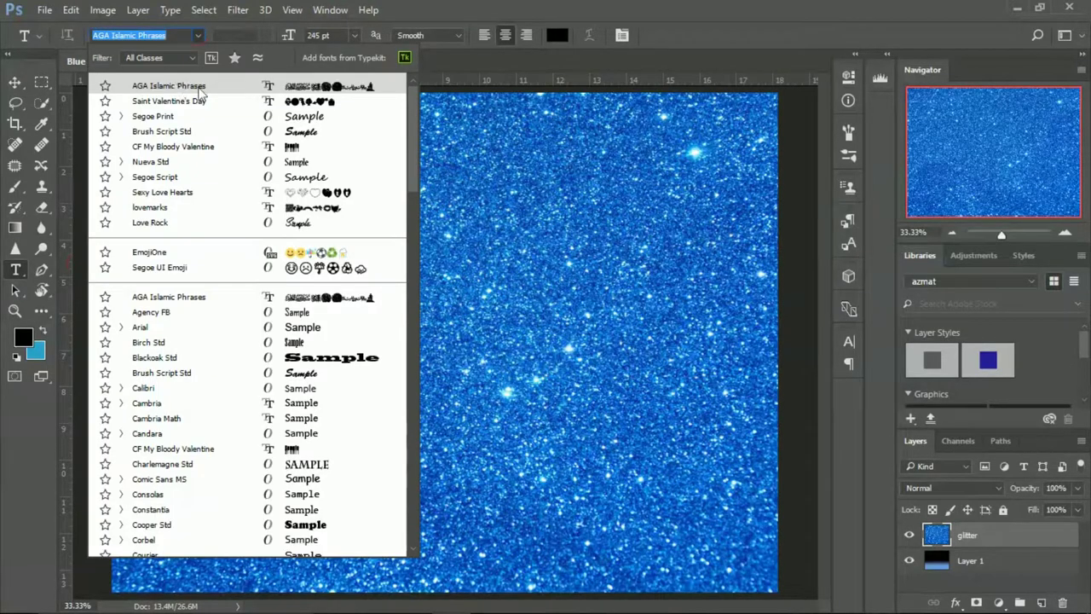
{"action": "left_click", "coordinate": [198, 87]}
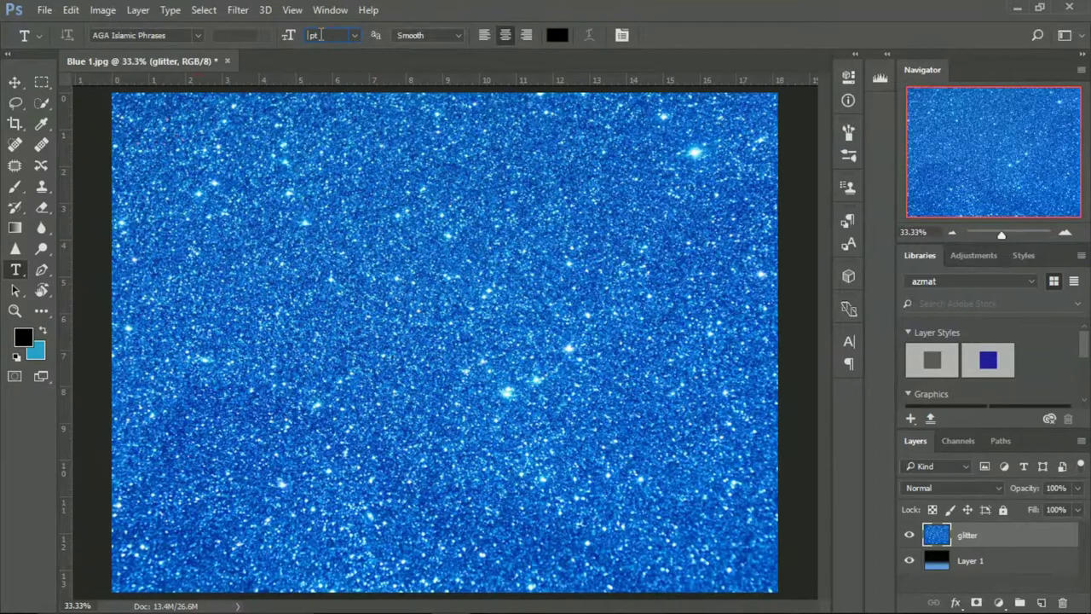
{"action": "left_click", "coordinate": [311, 39]}
{"action": "type", "text": "250"}
{"action": "left_click", "coordinate": [452, 35]}
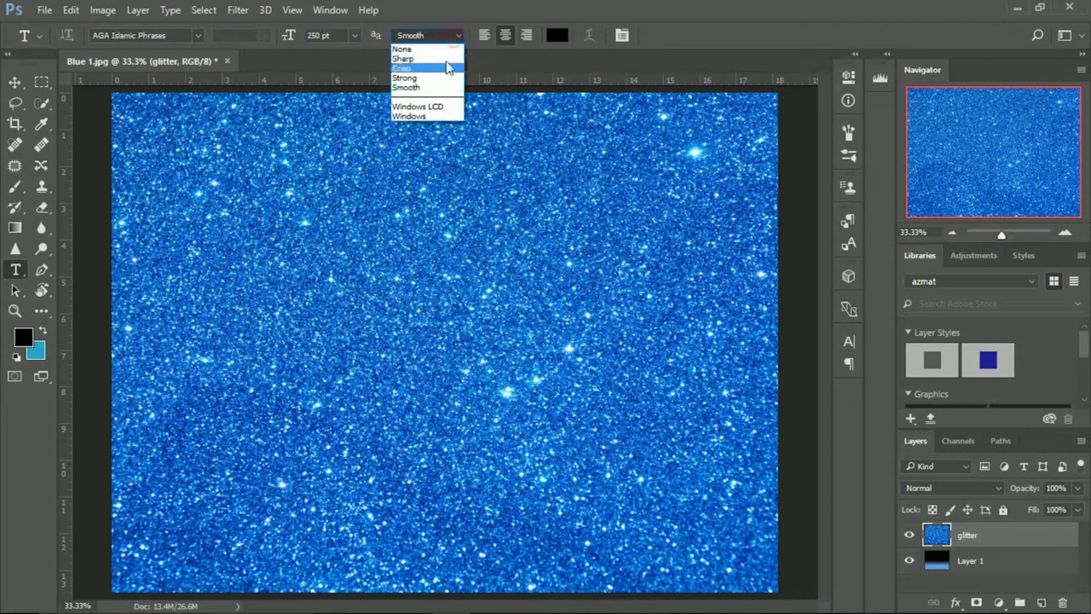
{"action": "left_click", "coordinate": [432, 89]}
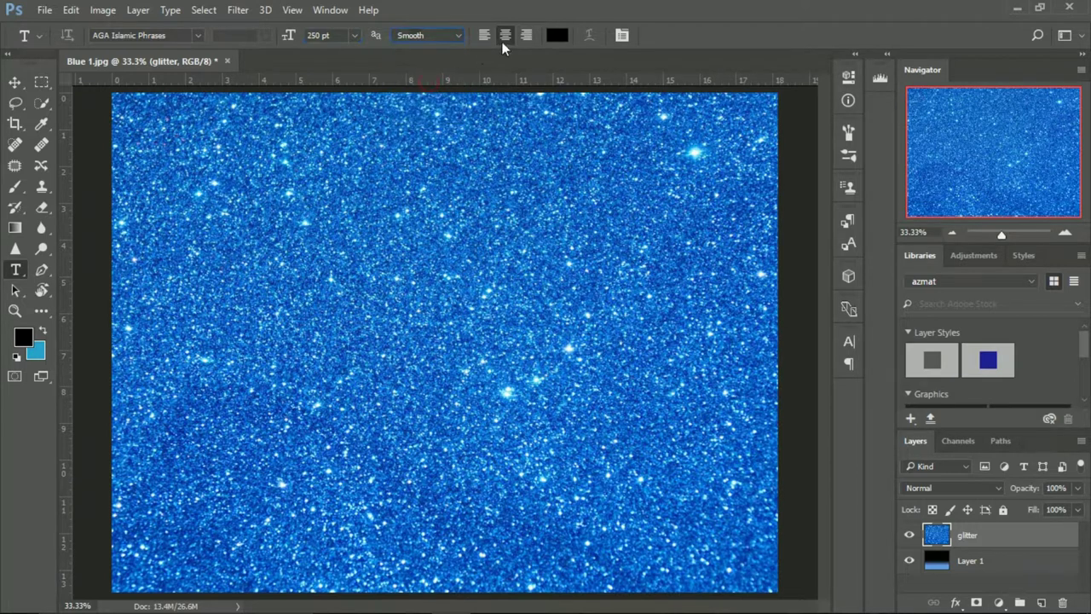
{"action": "left_click", "coordinate": [557, 36]}
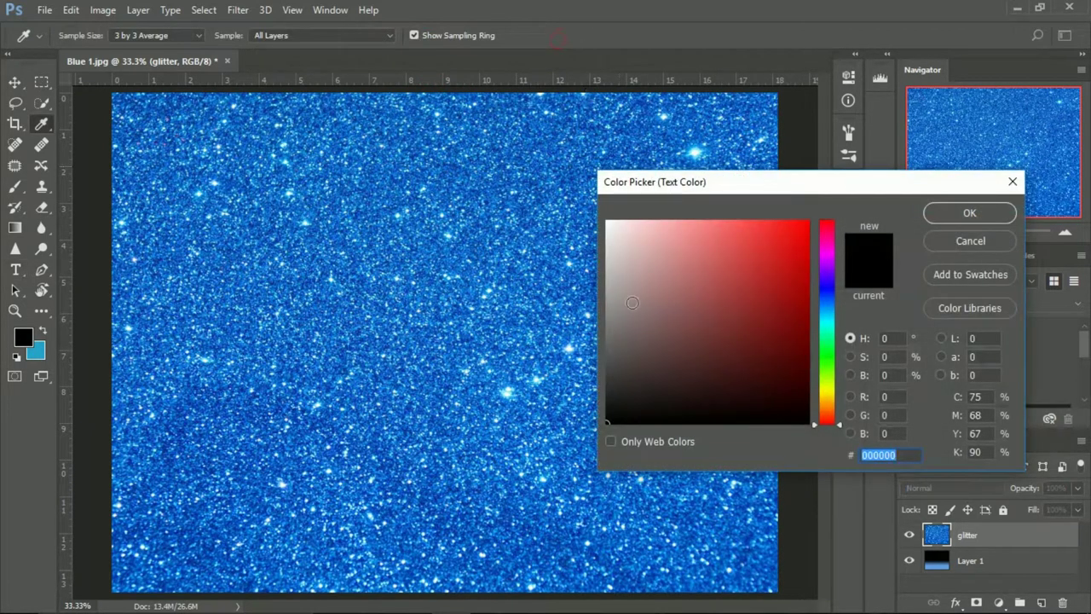
{"action": "left_click_drag", "start_coordinate": [625, 390], "coordinate": [606, 424]}
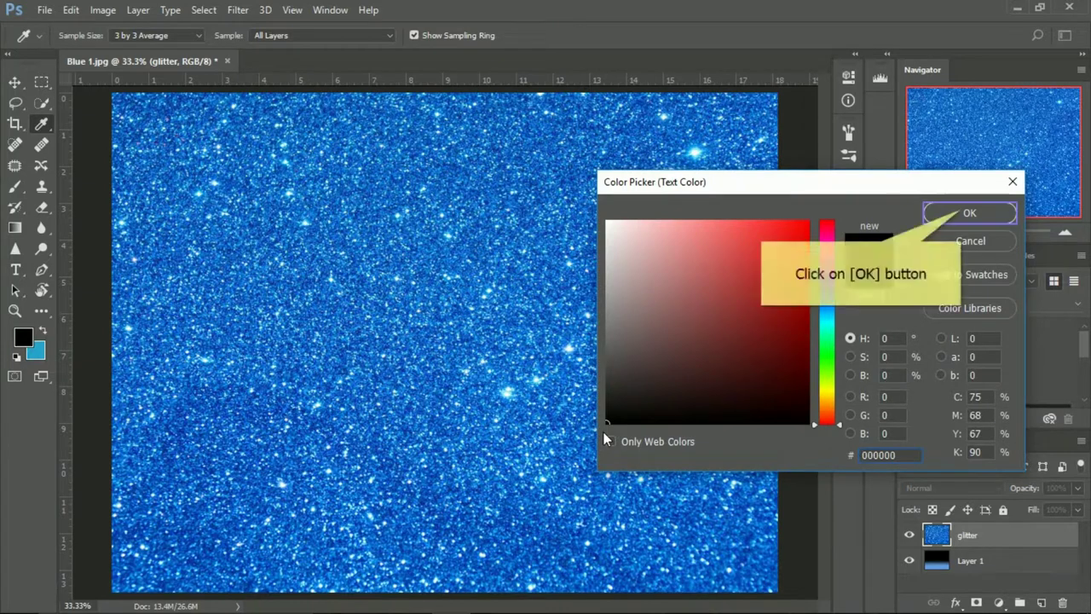
{"action": "left_click", "coordinate": [963, 212]}
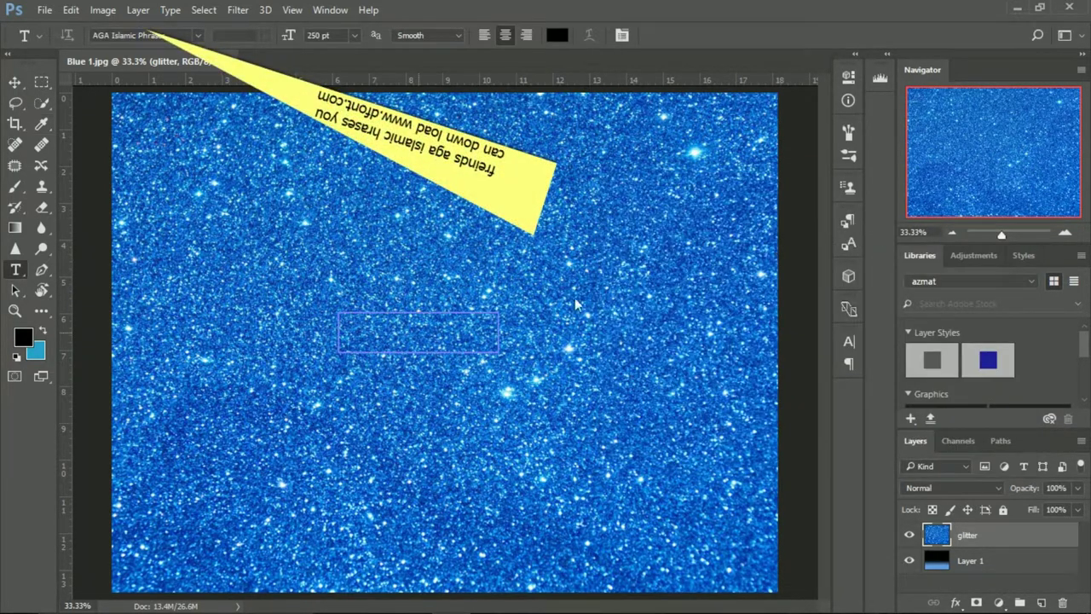
- Type 'q' near the canvas centre to place the Allah calligraphy and commit it
{"action": "left_click", "coordinate": [419, 332]}
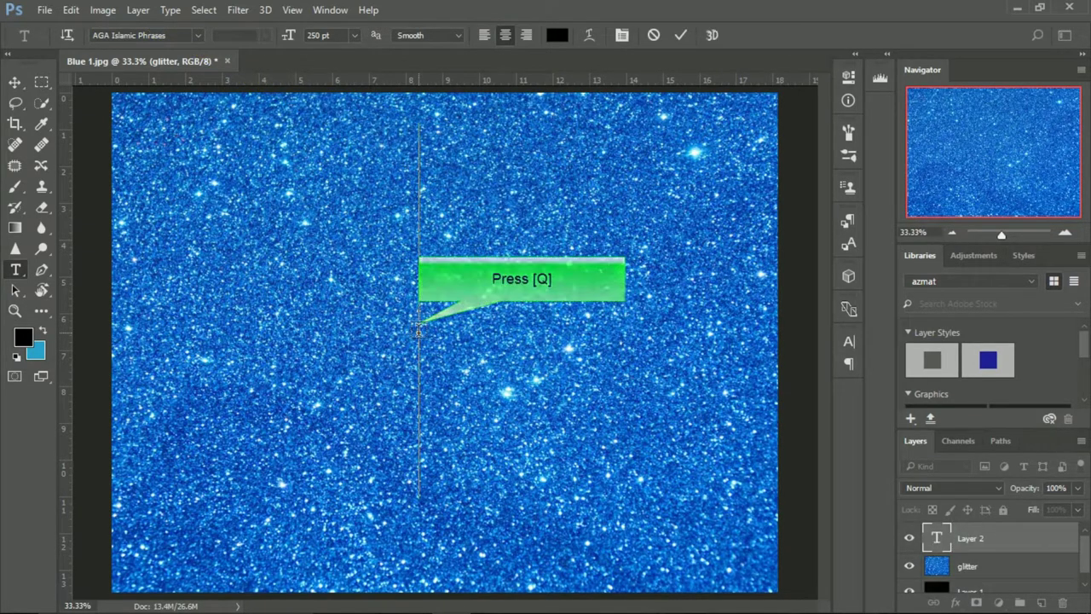
{"action": "type", "text": "q"}
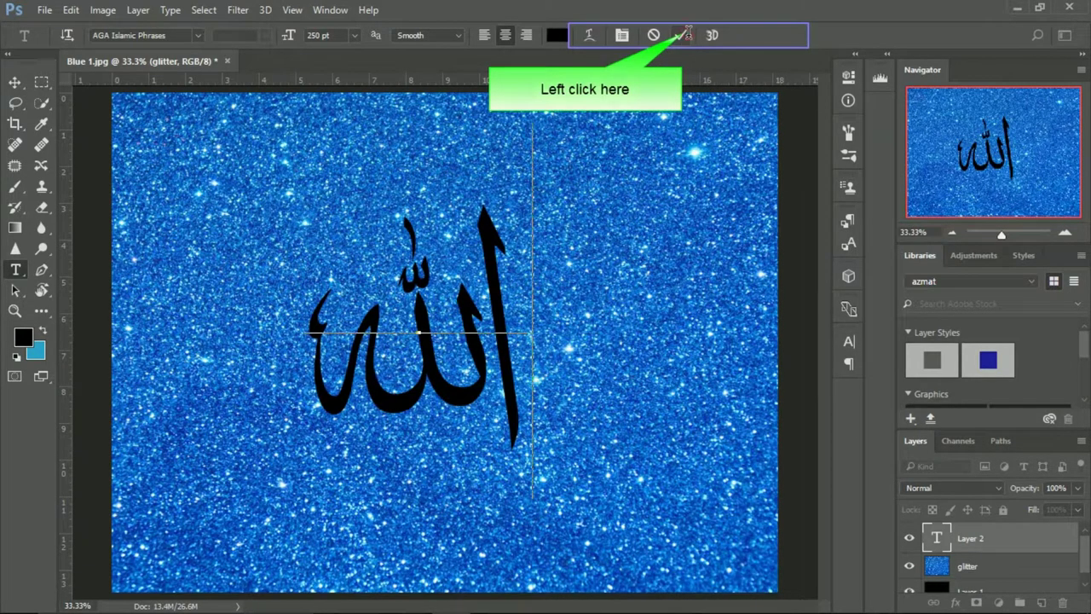
{"action": "left_click", "coordinate": [684, 35]}
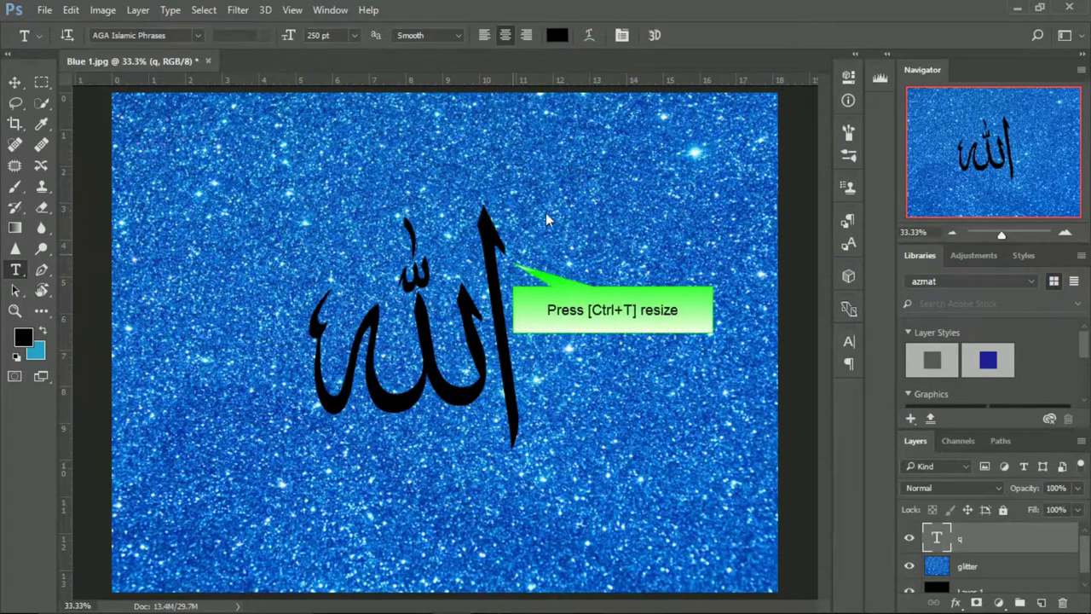
- Free-transform the calligraphy larger, to about 294 pt
{"action": "key", "text": "ctrl+t"}
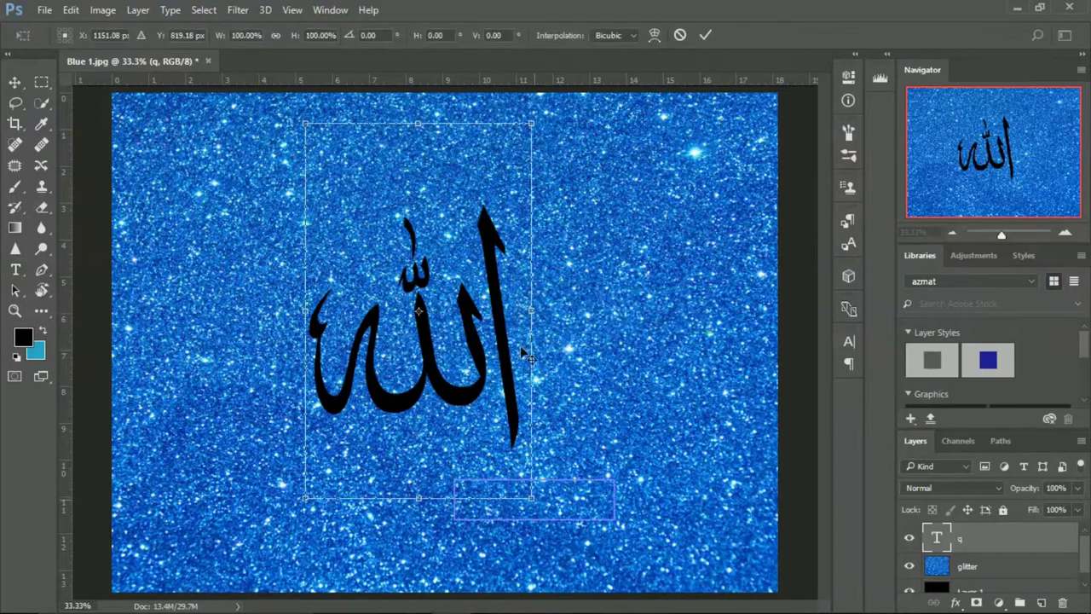
{"action": "left_click_drag", "start_coordinate": [533, 499], "coordinate": [683, 529]}
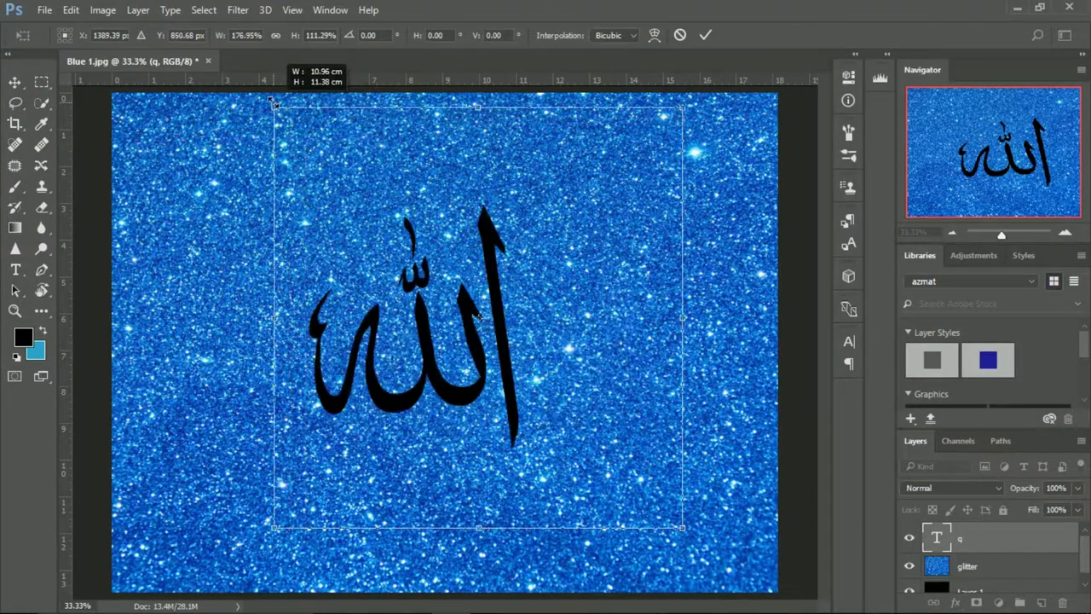
{"action": "left_click_drag", "start_coordinate": [303, 116], "coordinate": [271, 107]}
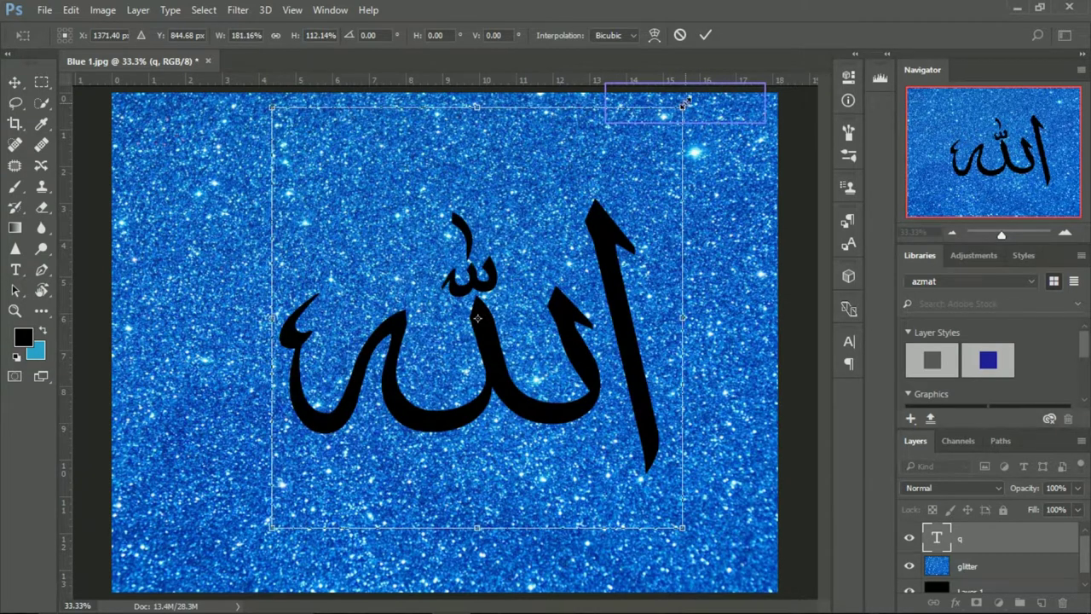
{"action": "left_click_drag", "start_coordinate": [686, 103], "coordinate": [703, 92]}
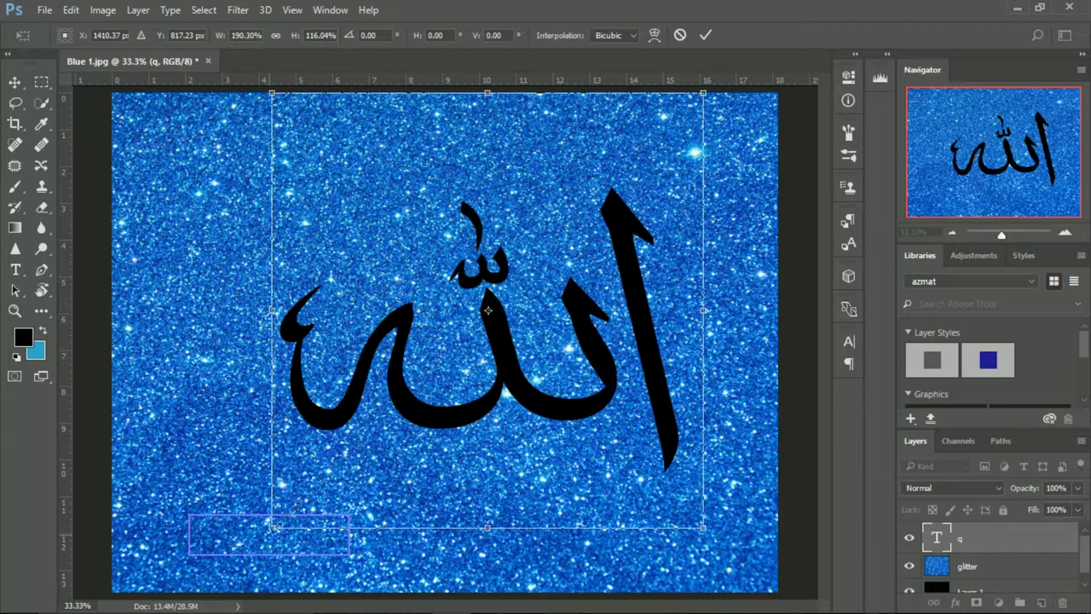
{"action": "left_click_drag", "start_coordinate": [270, 528], "coordinate": [252, 535]}
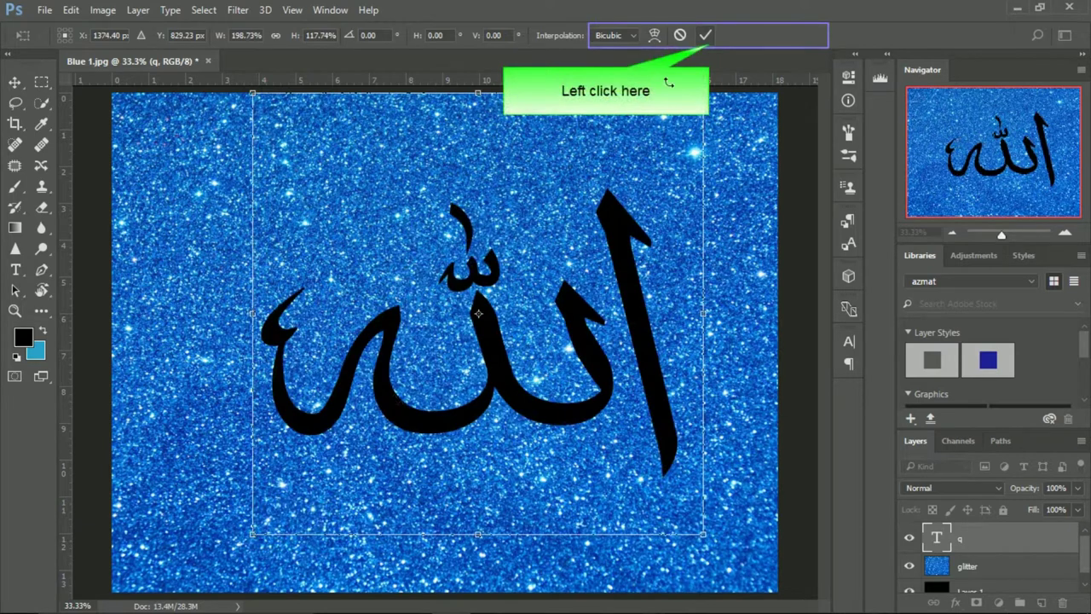
{"action": "left_click", "coordinate": [707, 35]}
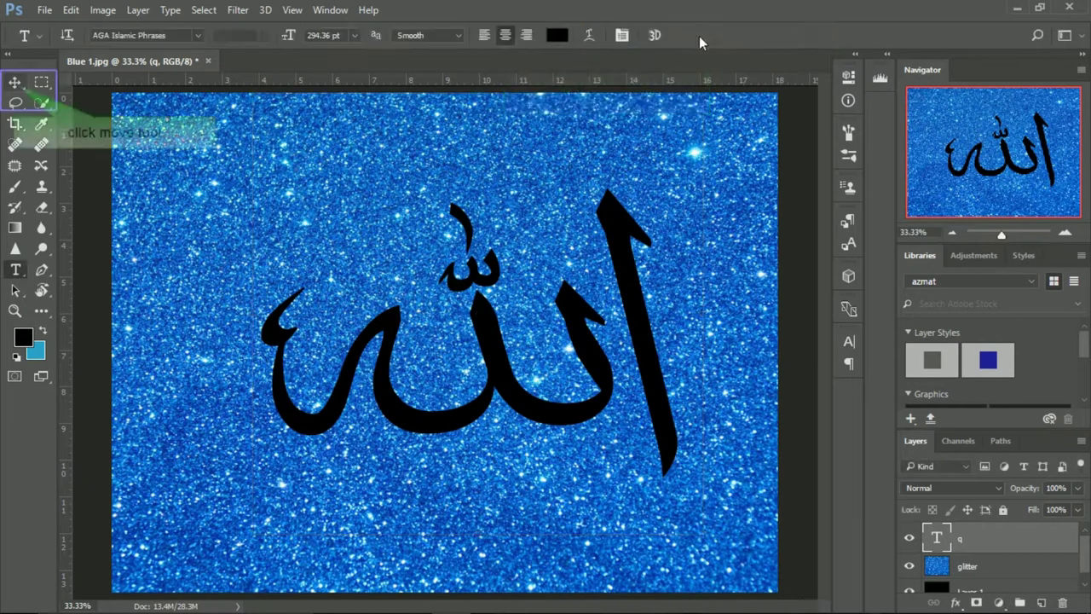
- Move the calligraphy up the canvas, then nudge it slightly left
{"action": "left_click", "coordinate": [14, 86]}
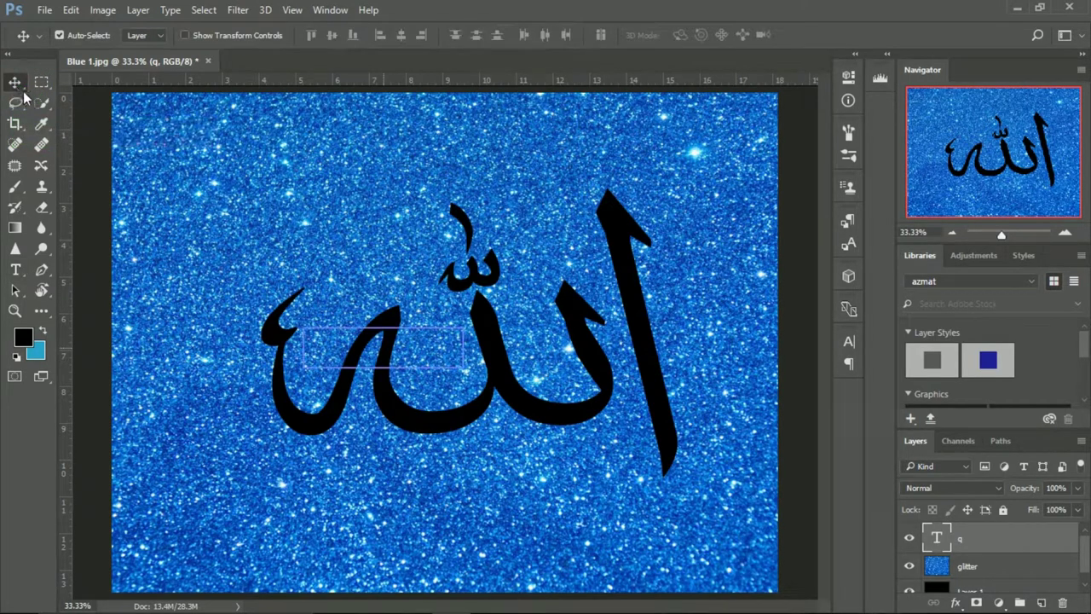
{"action": "left_click_drag", "start_coordinate": [383, 354], "coordinate": [409, 265]}
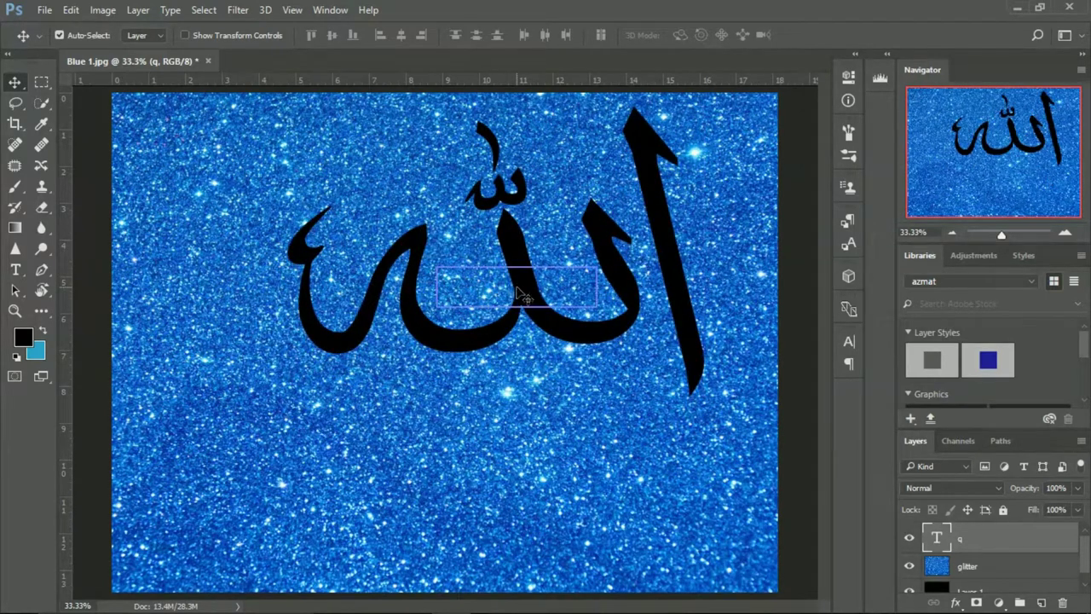
{"action": "left_click_drag", "start_coordinate": [518, 284], "coordinate": [479, 286]}
{"action": "key", "text": "ctrl"}
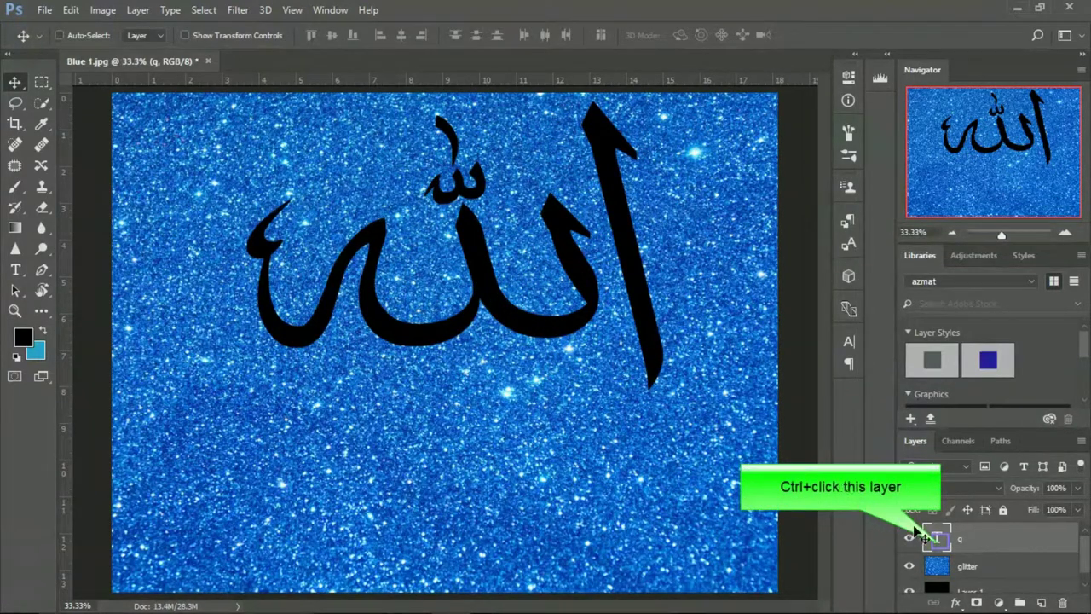
- Load the calligraphy outline as a selection and use it as the glitter layer's mask
{"action": "left_click", "coordinate": [939, 545], "text": "ctrl"}
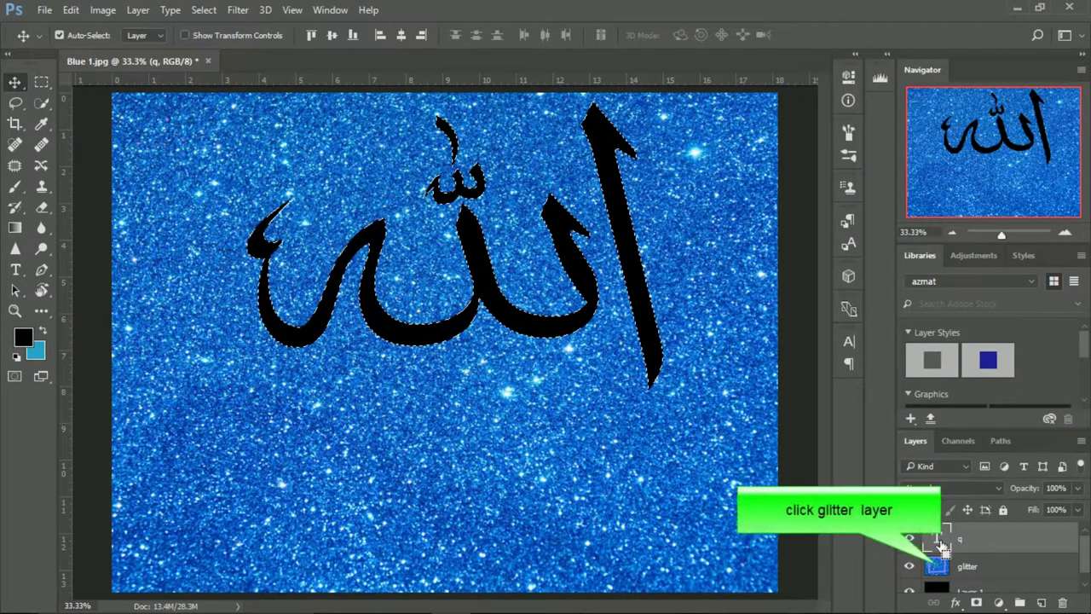
{"action": "left_click", "coordinate": [937, 568]}
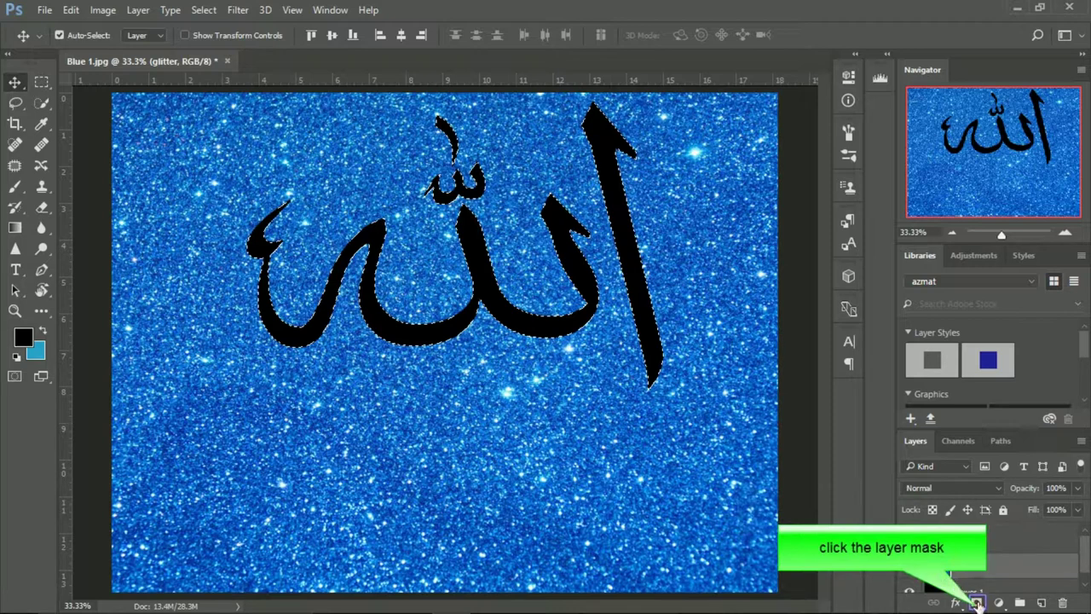
{"action": "left_click", "coordinate": [977, 601]}
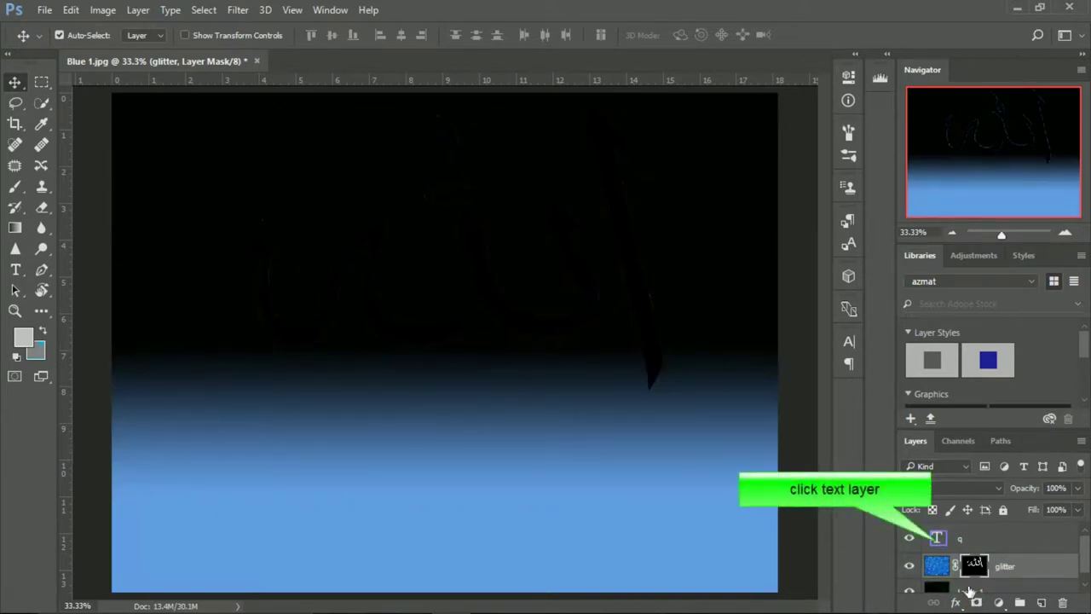
- Set the text layer's Fill to 0%
{"action": "left_click", "coordinate": [938, 539]}
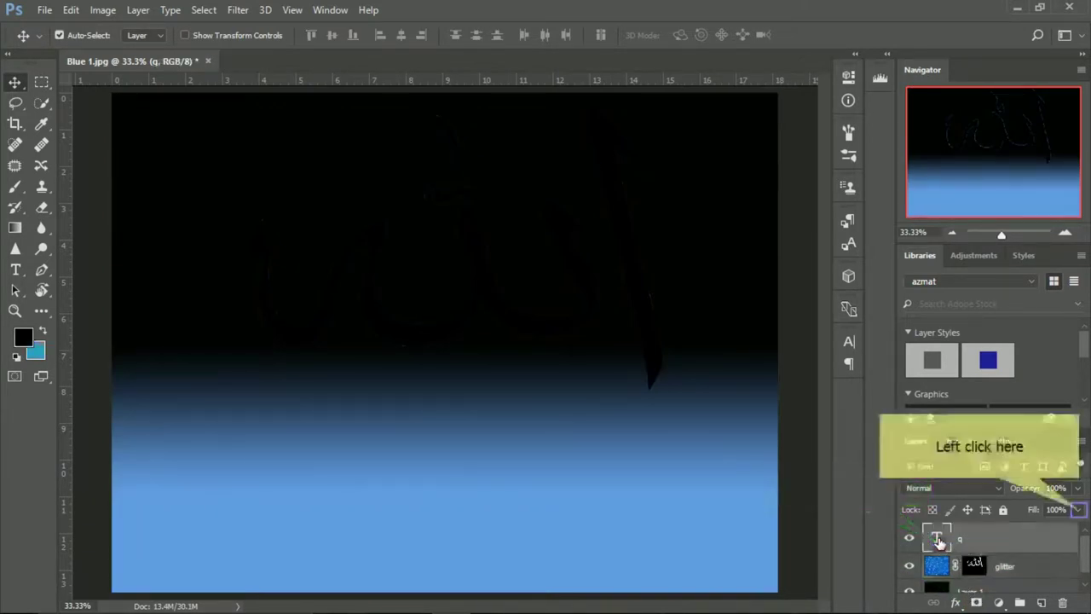
{"action": "left_click", "coordinate": [1079, 510]}
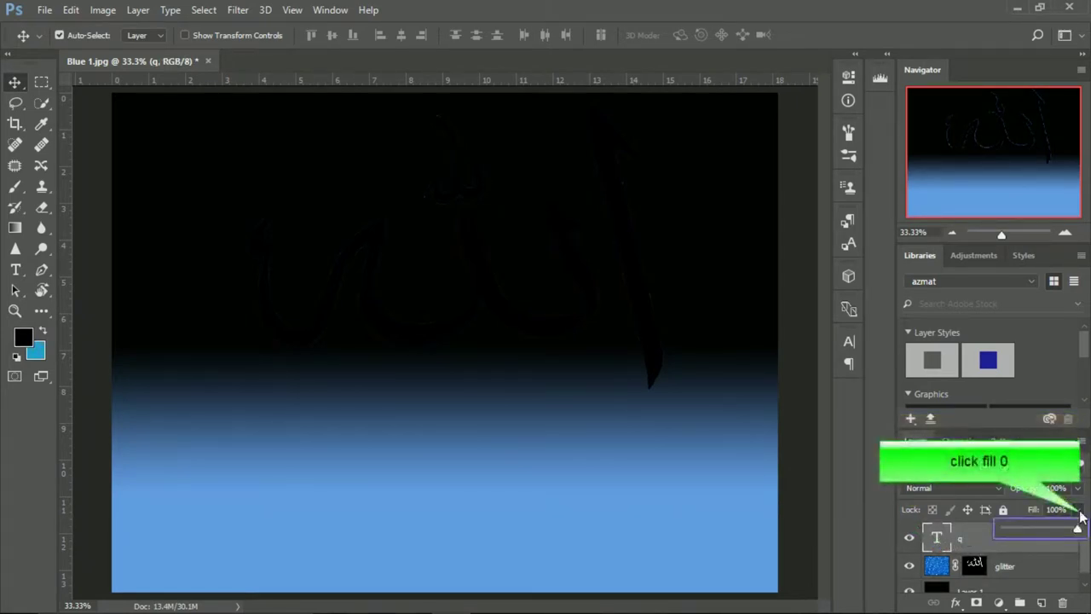
{"action": "type", "text": "0"}
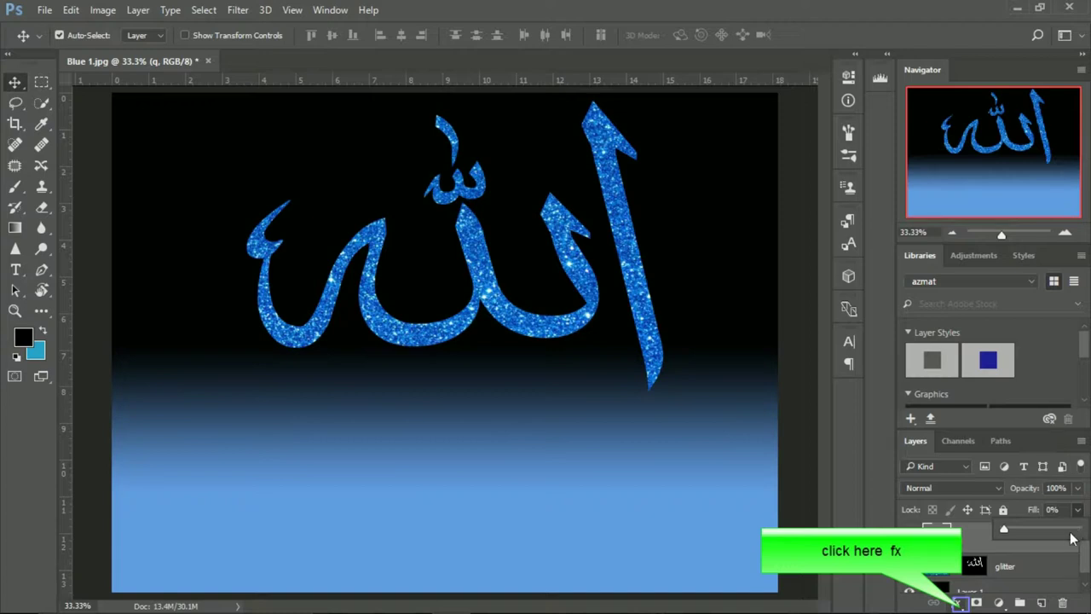
- Add Bevel & Emboss to the text with Outer Bevel style and Smooth technique
{"action": "left_click", "coordinate": [963, 601]}
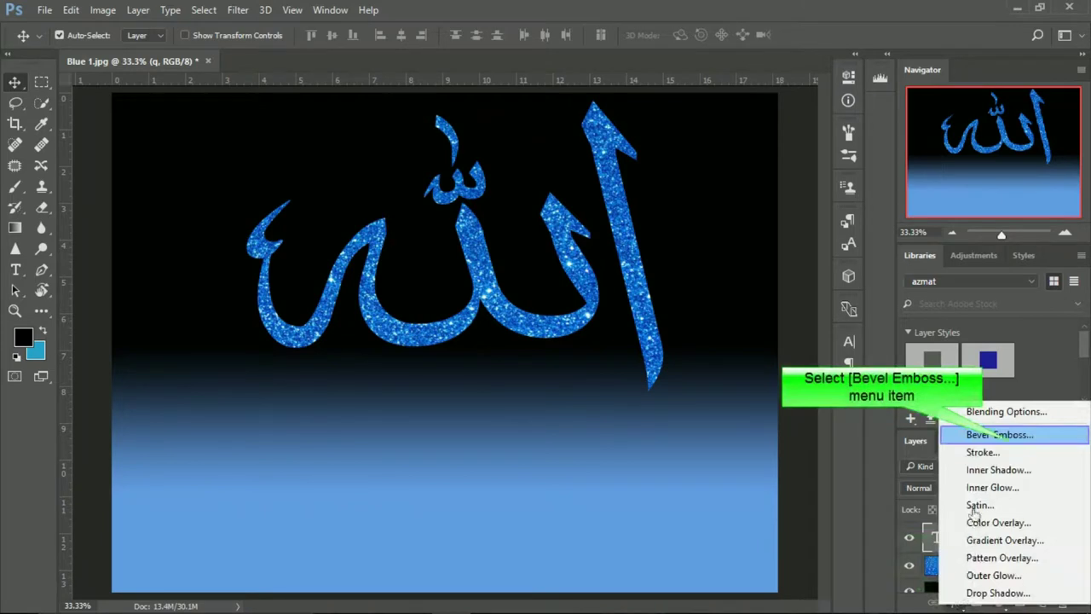
{"action": "left_click", "coordinate": [982, 436]}
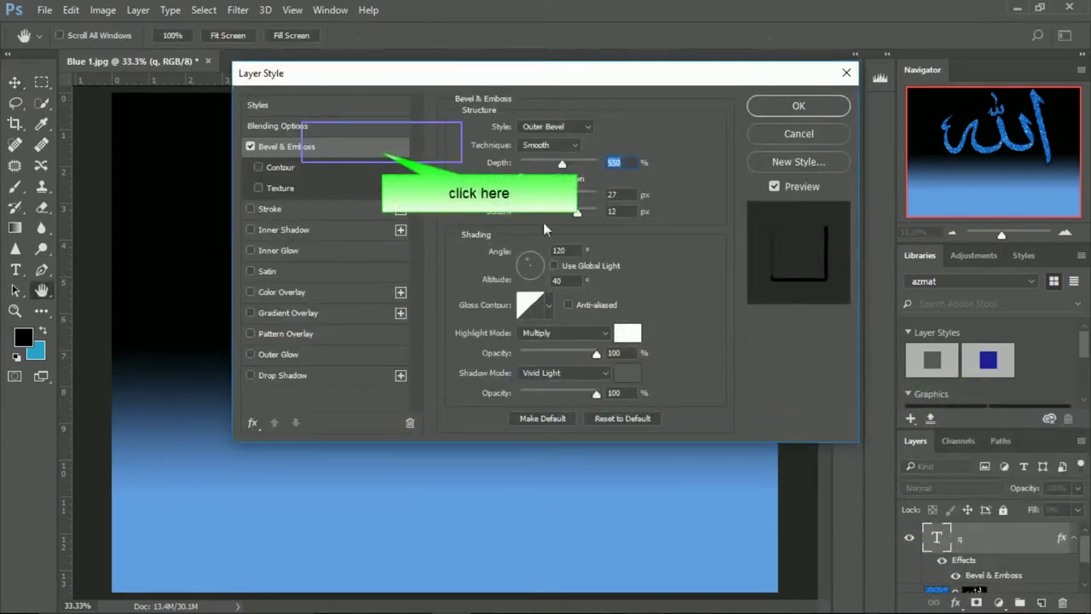
{"action": "left_click", "coordinate": [382, 142]}
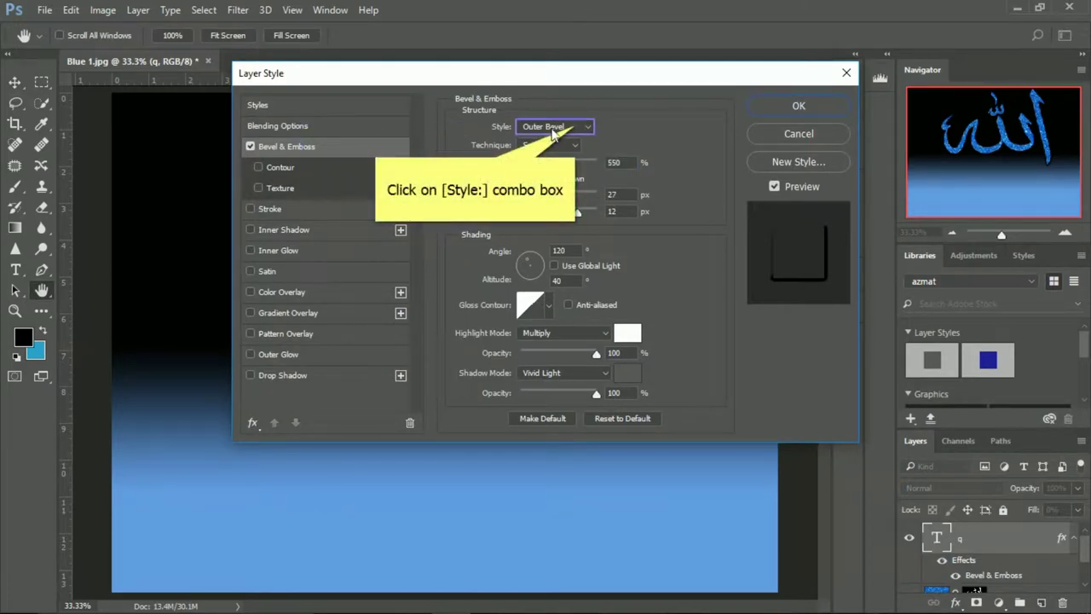
{"action": "left_click", "coordinate": [577, 127]}
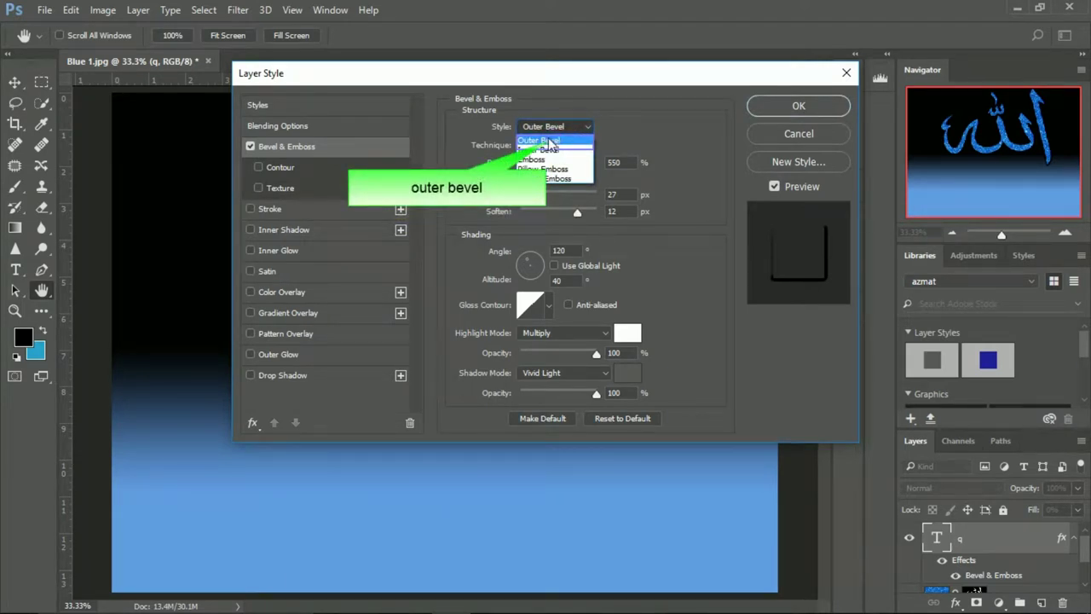
{"action": "left_click", "coordinate": [552, 140]}
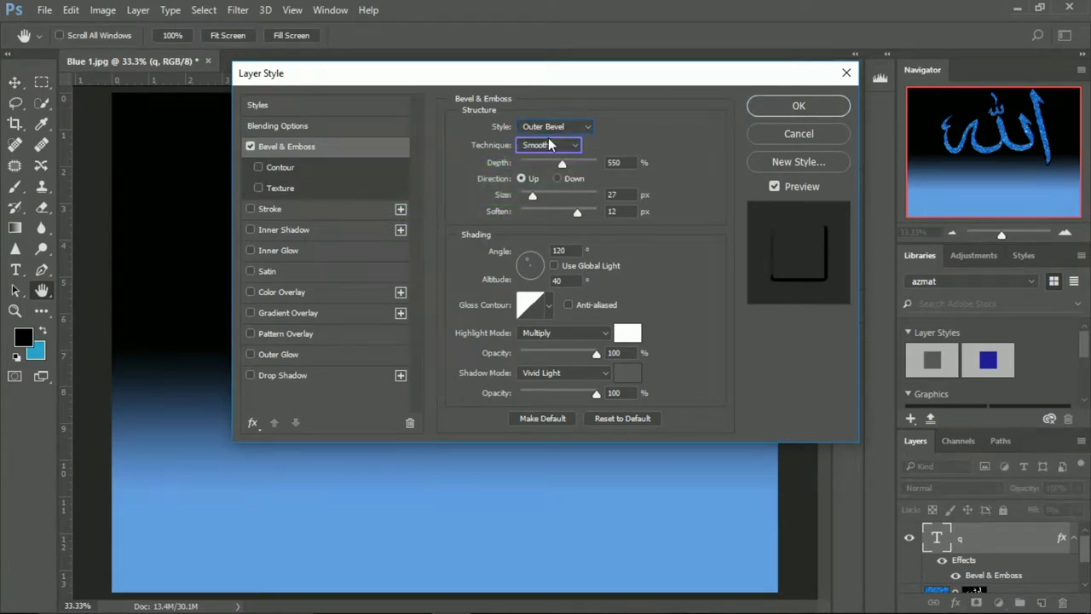
{"action": "left_click", "coordinate": [556, 145]}
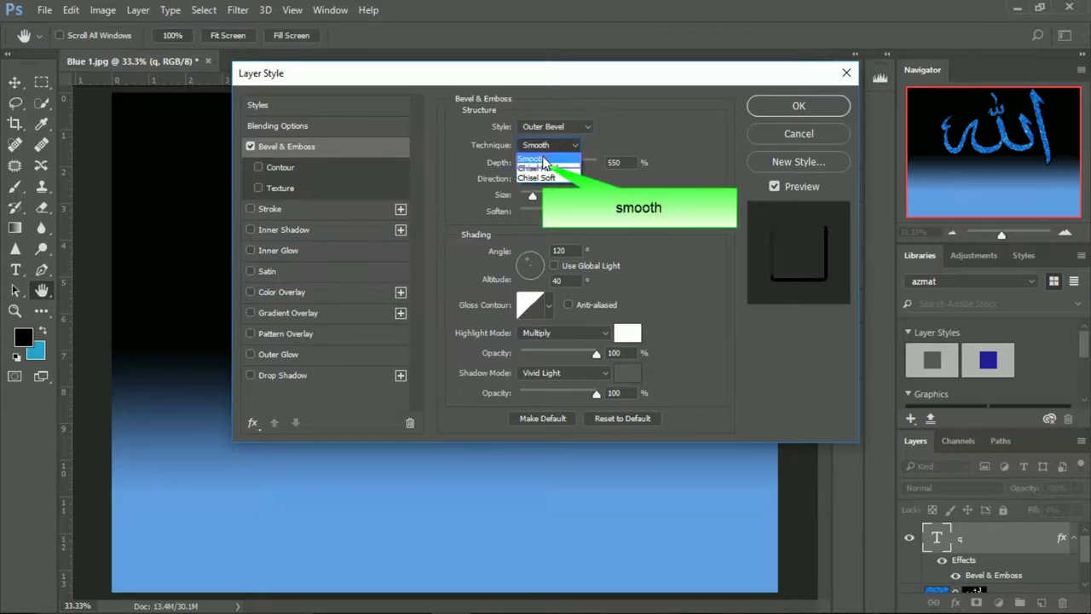
{"action": "left_click", "coordinate": [544, 160]}
- Set the bevel Depth to 100%, Size to 20 px and Soften to 1 px
{"action": "left_click", "coordinate": [617, 163]}
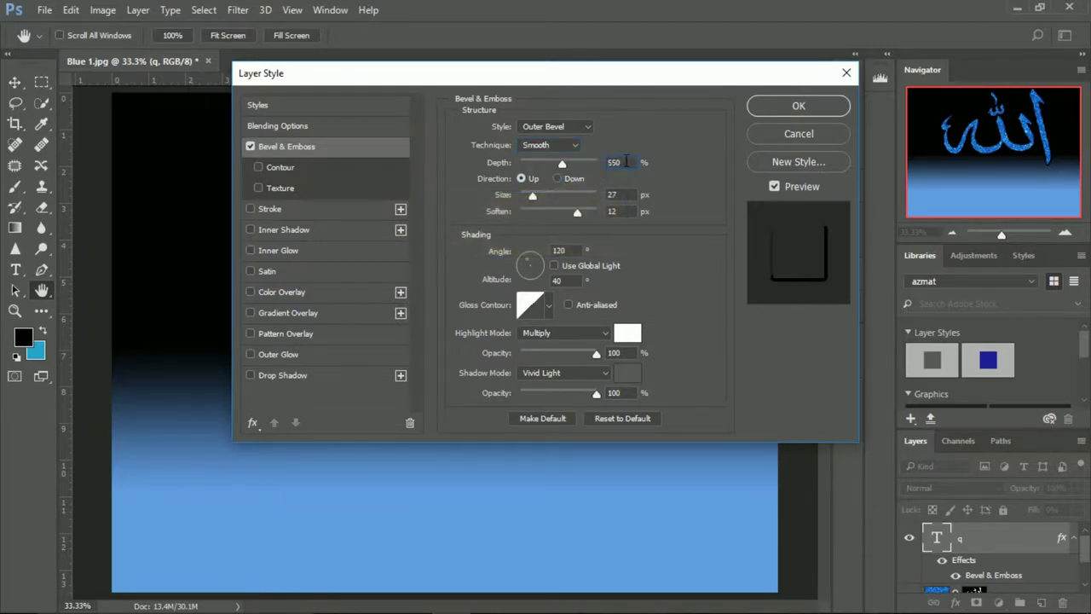
{"action": "type", "text": "55"}
{"action": "key", "text": "BackSpace"}
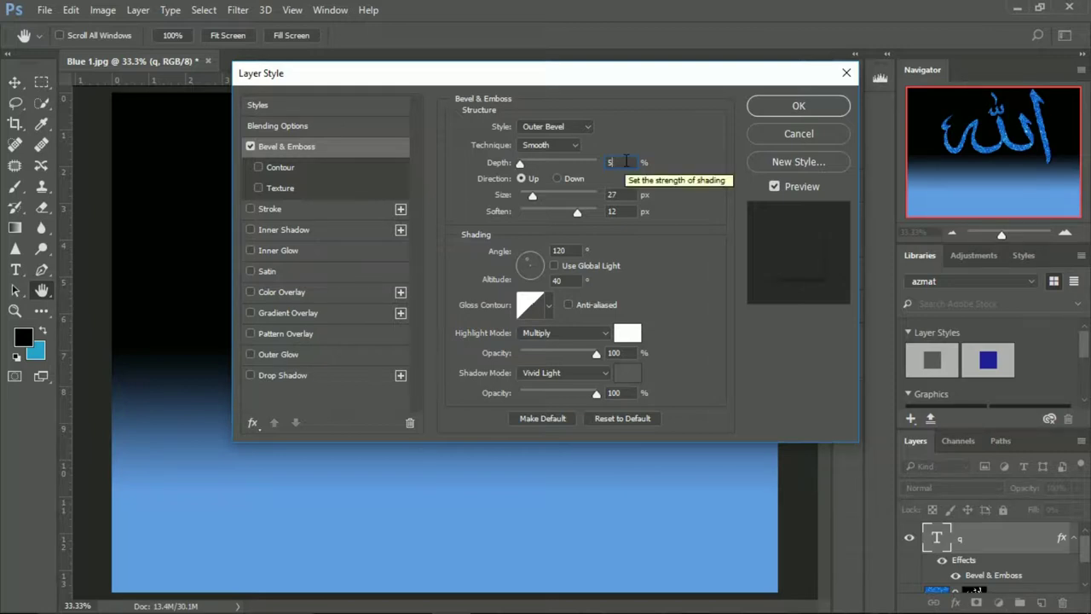
{"action": "key", "text": "BackSpace"}
{"action": "type", "text": "100"}
{"action": "key", "text": "Tab"}
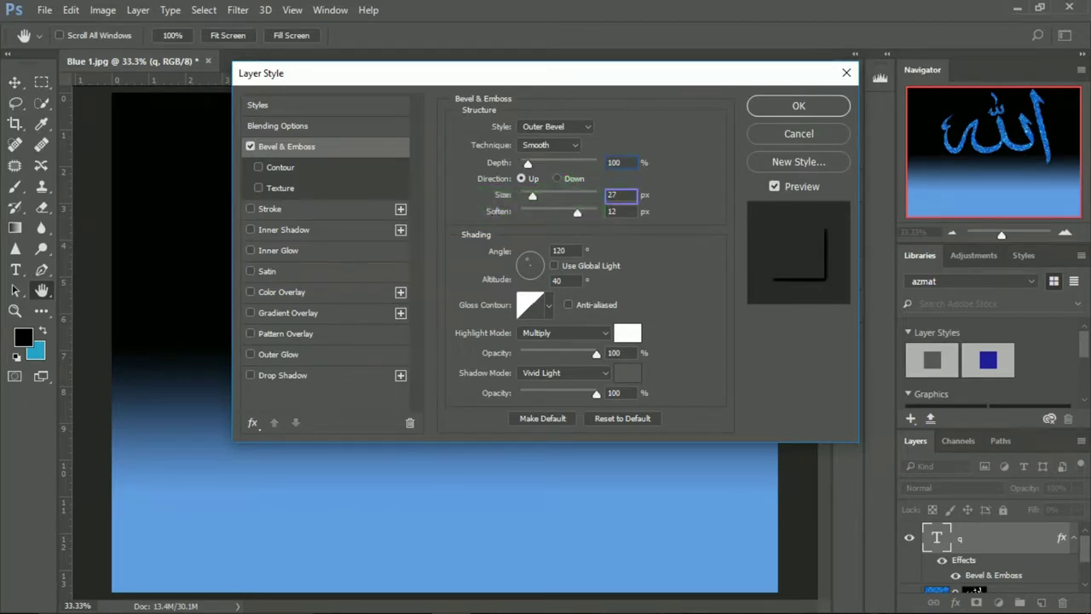
{"action": "left_click", "coordinate": [623, 193]}
{"action": "type", "text": "2"}
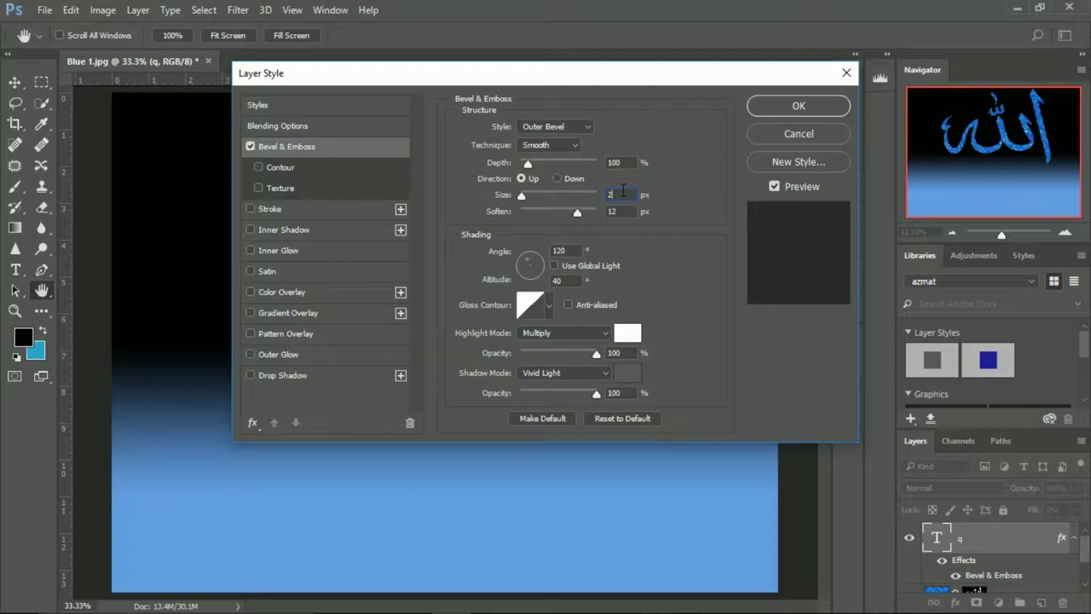
{"action": "key", "text": "BackSpace"}
{"action": "type", "text": "2"}
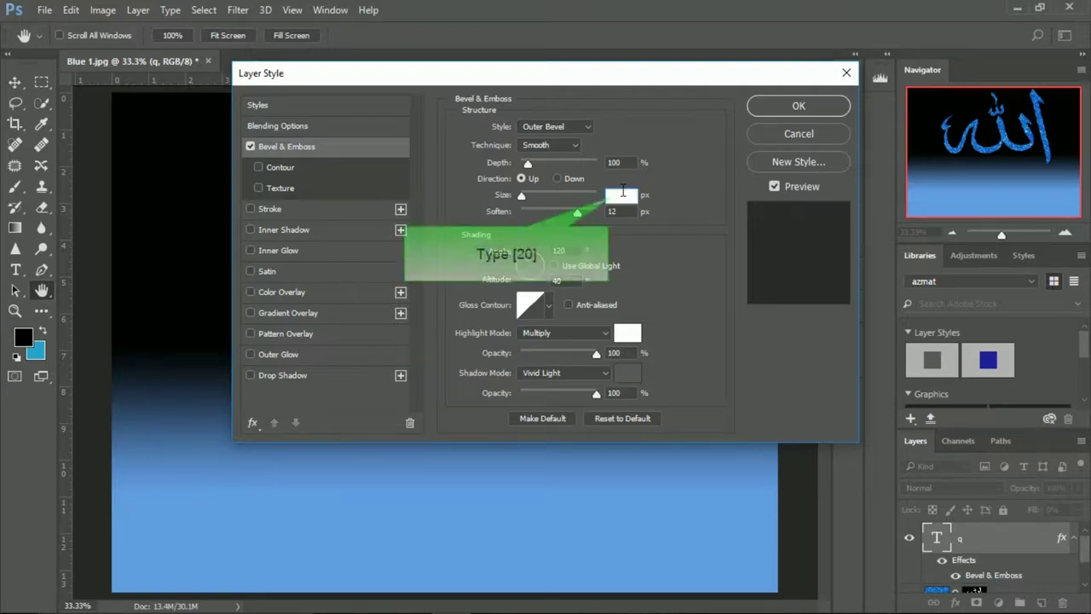
{"action": "type", "text": "0"}
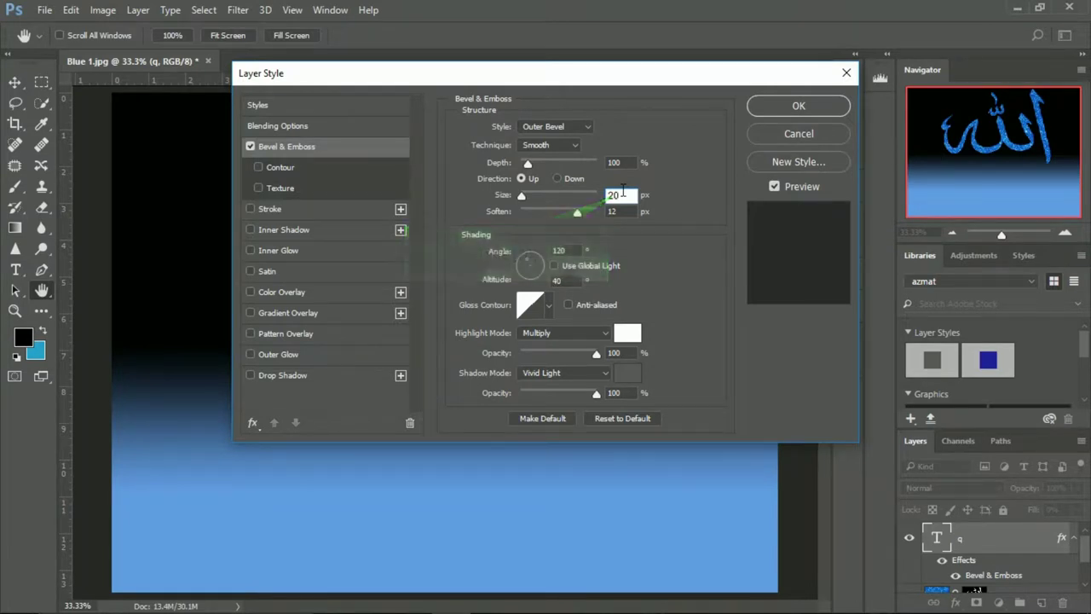
{"action": "key", "text": "Tab"}
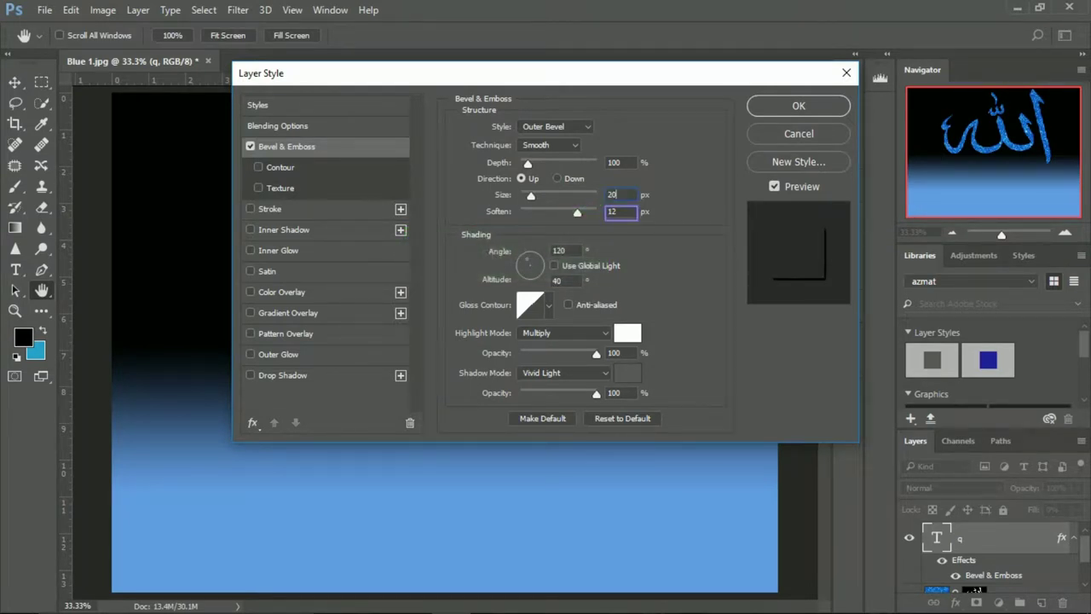
{"action": "double_click", "coordinate": [631, 209]}
{"action": "type", "text": "1"}
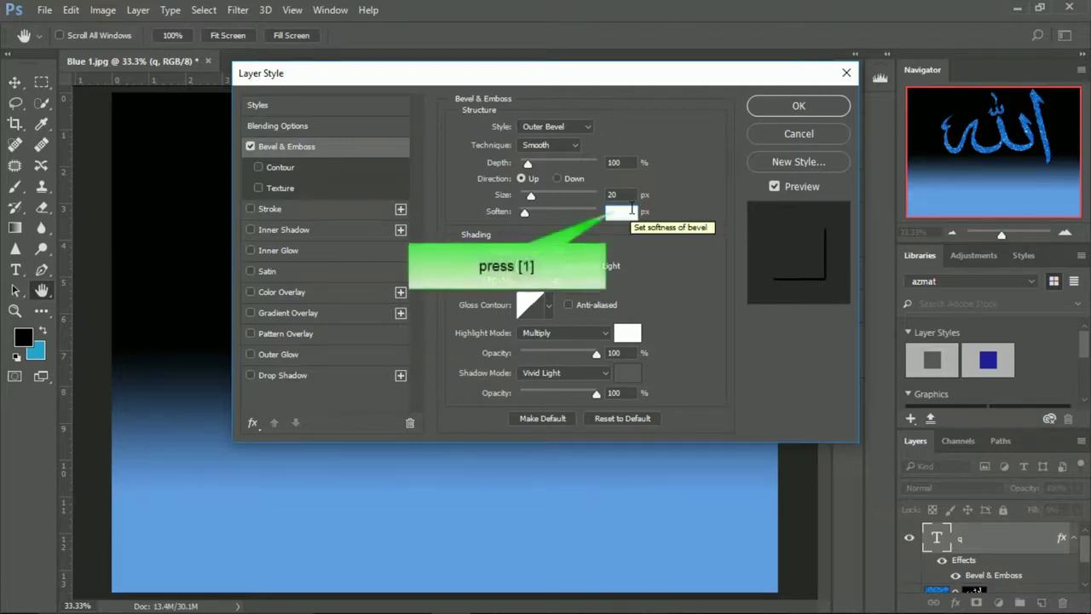
{"action": "key", "text": "Tab"}
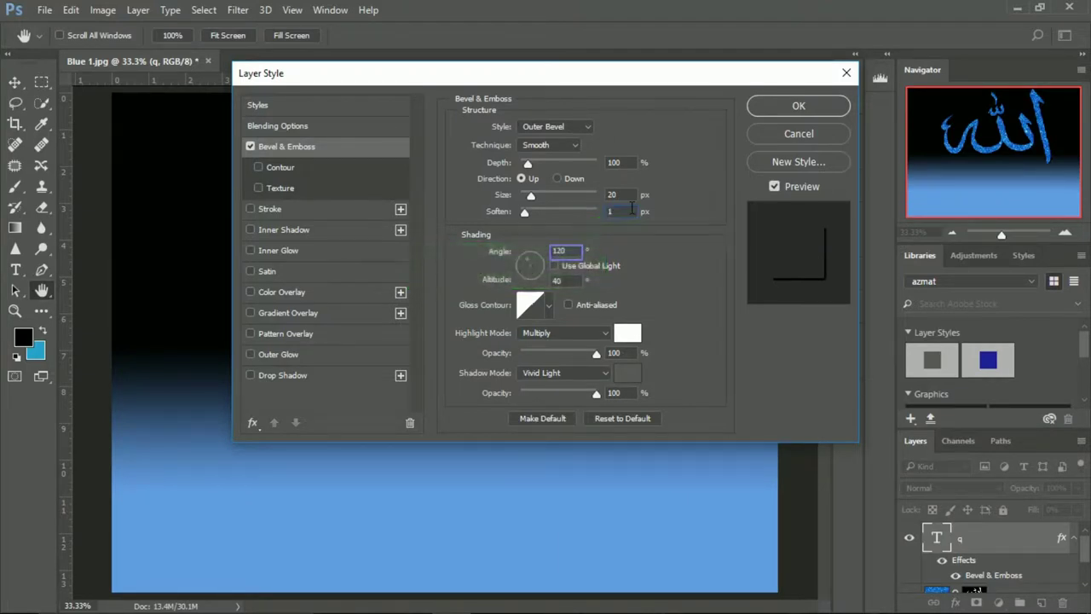
- Set the bevel shading Angle to 16° and Altitude to 40°
{"action": "left_click", "coordinate": [575, 248]}
{"action": "type", "text": "12"}
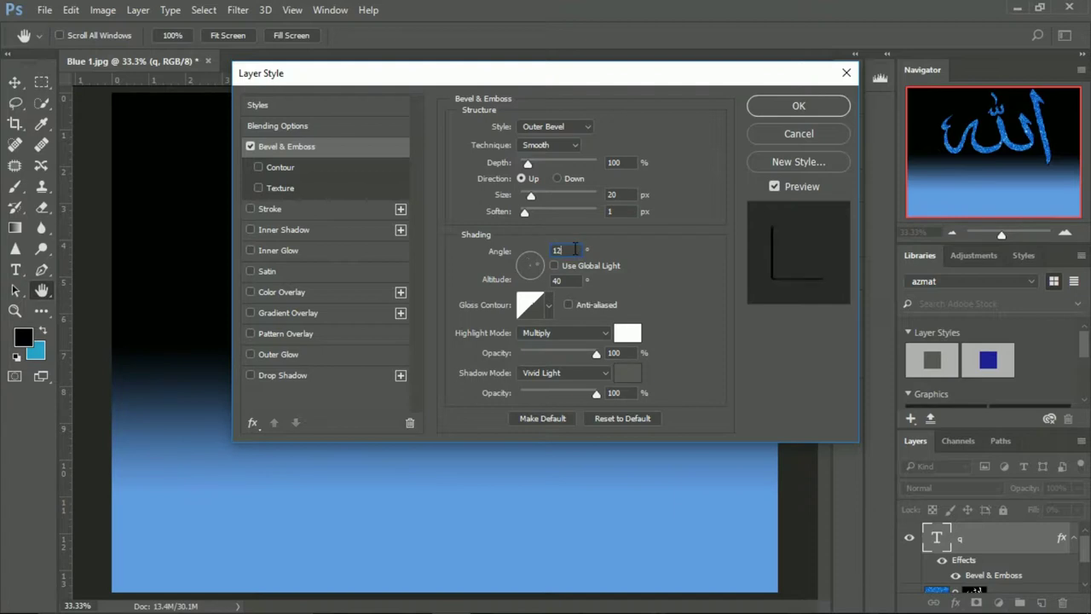
{"action": "key", "text": "BackSpace"}
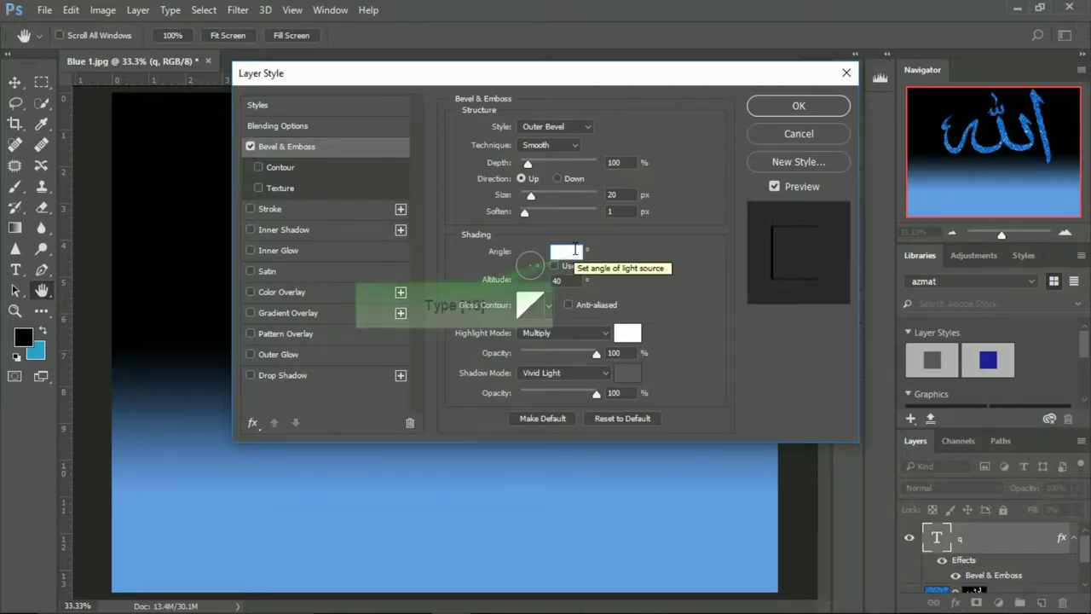
{"action": "type", "text": "16"}
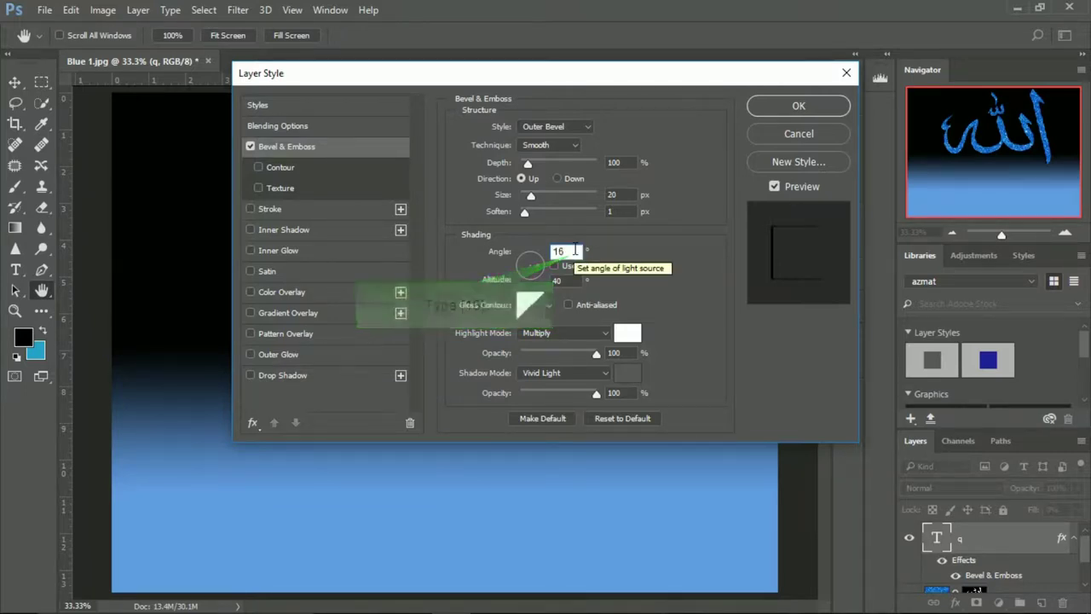
{"action": "key", "text": "Tab"}
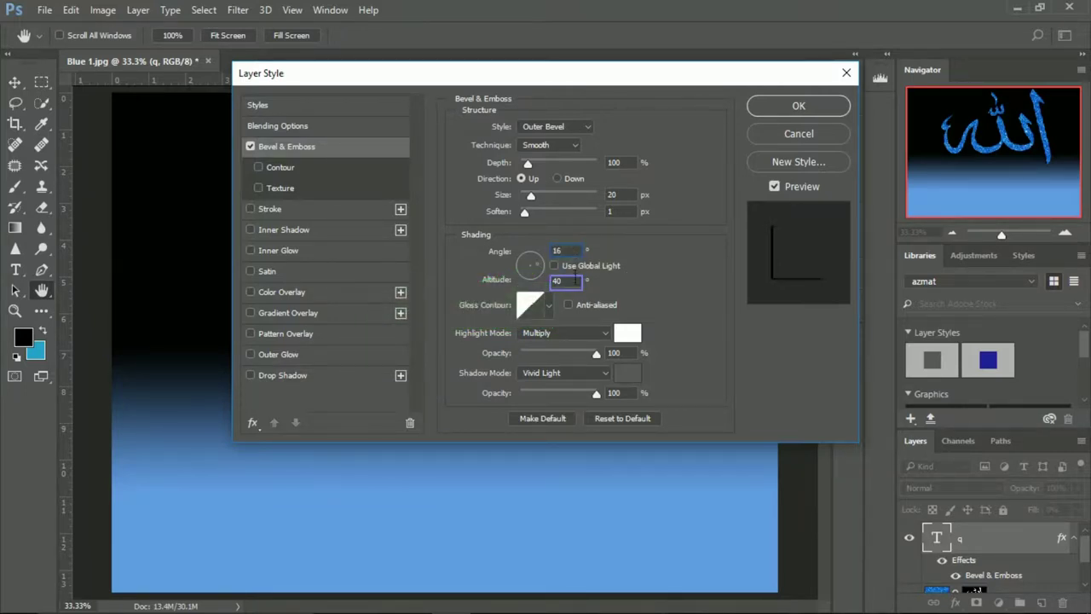
{"action": "left_click", "coordinate": [575, 281]}
{"action": "key", "text": "BackSpace"}
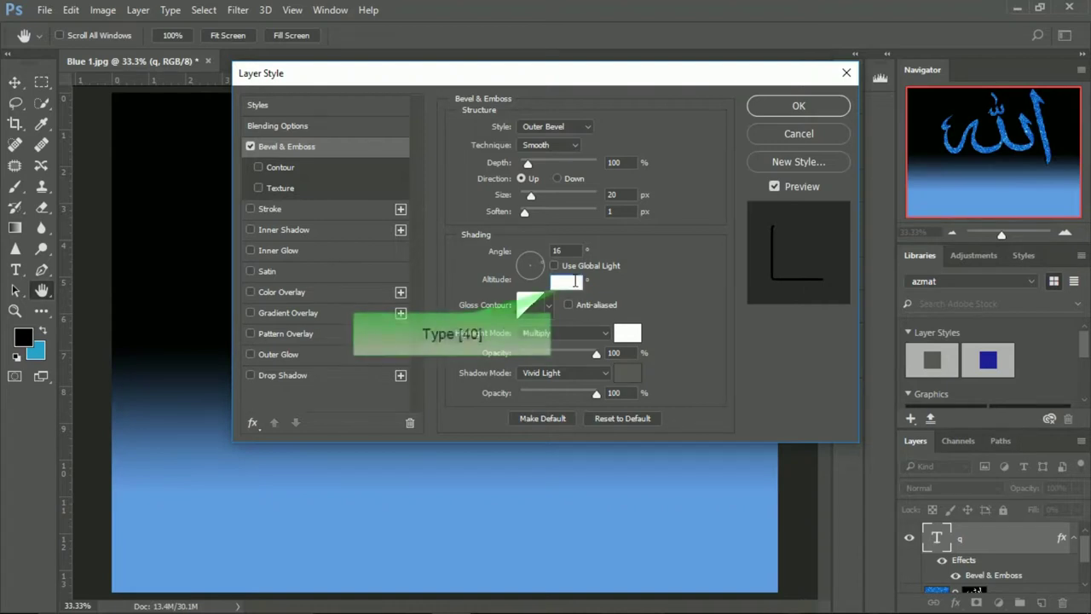
{"action": "type", "text": "40"}
{"action": "key", "text": "Tab"}
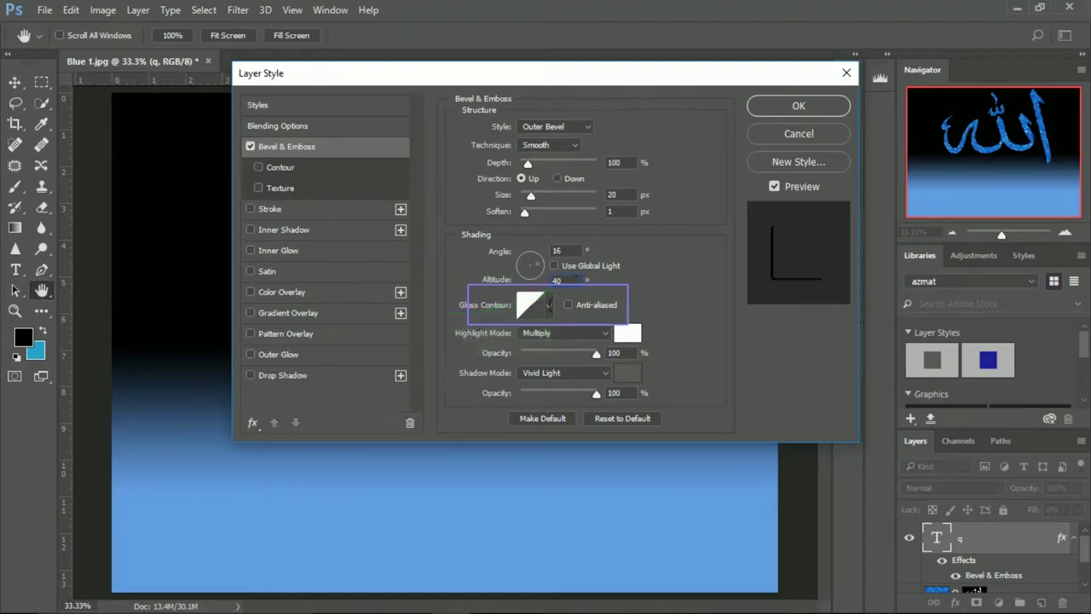
- Choose the Ring gloss contour, Normal highlight mode and Difference shadow mode for the bevel
{"action": "left_click", "coordinate": [548, 305]}
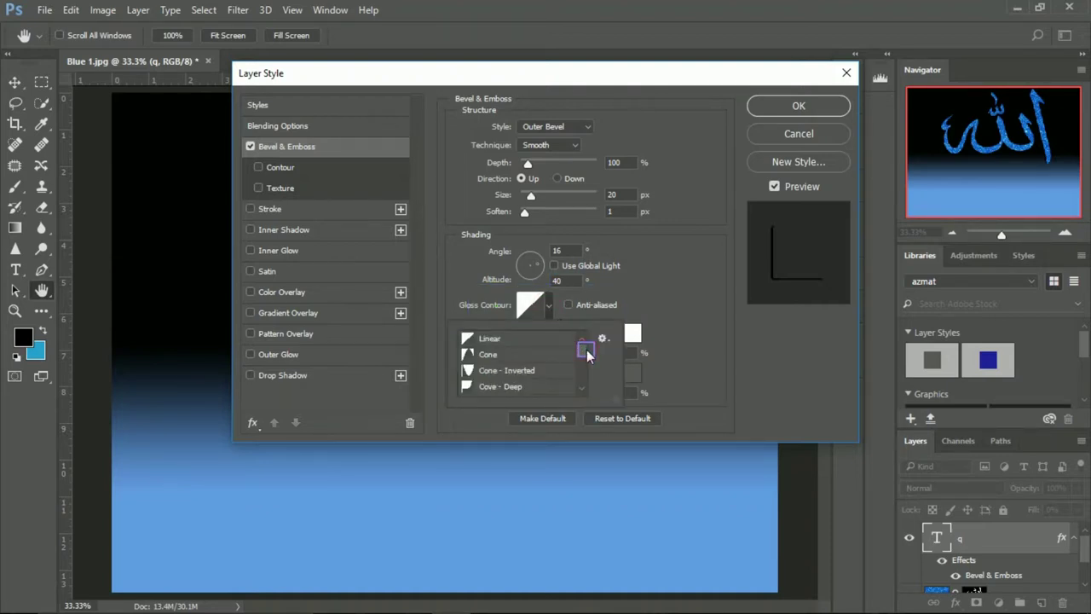
{"action": "left_click_drag", "start_coordinate": [586, 354], "coordinate": [581, 364]}
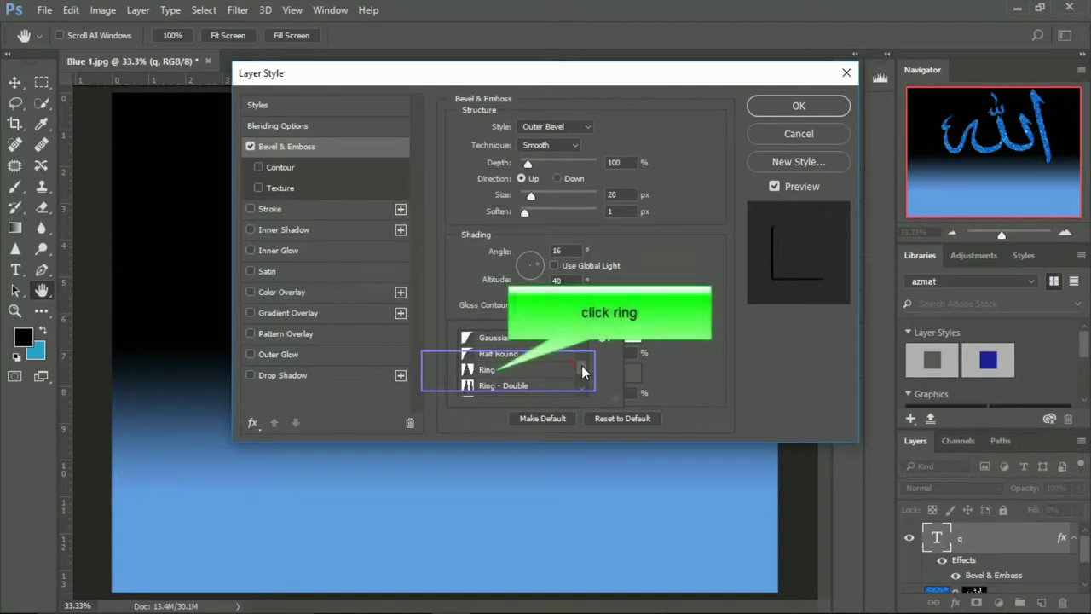
{"action": "double_click", "coordinate": [508, 372]}
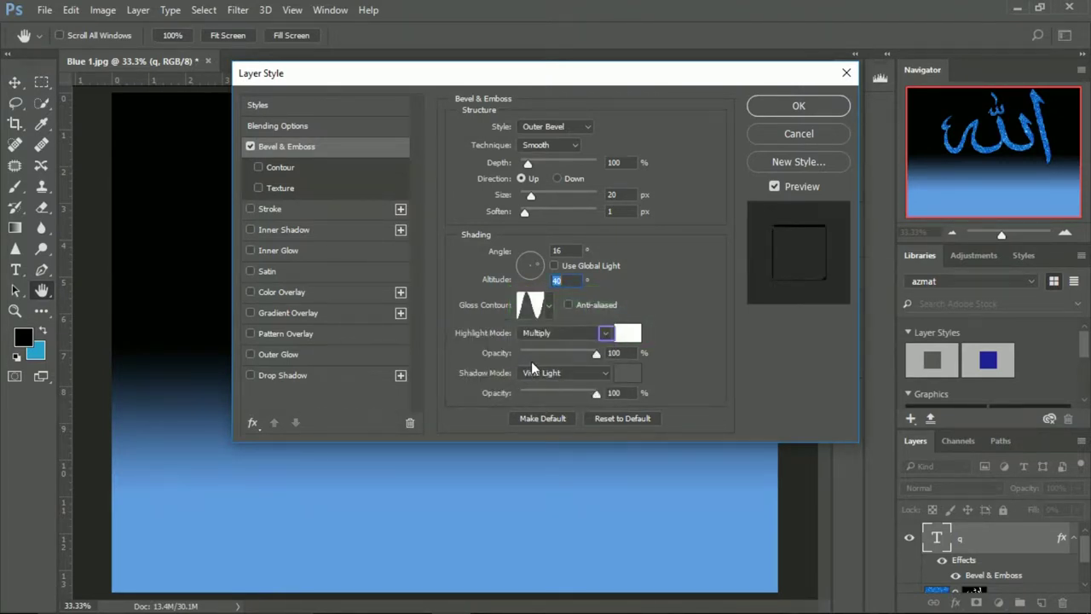
{"action": "left_click", "coordinate": [603, 336]}
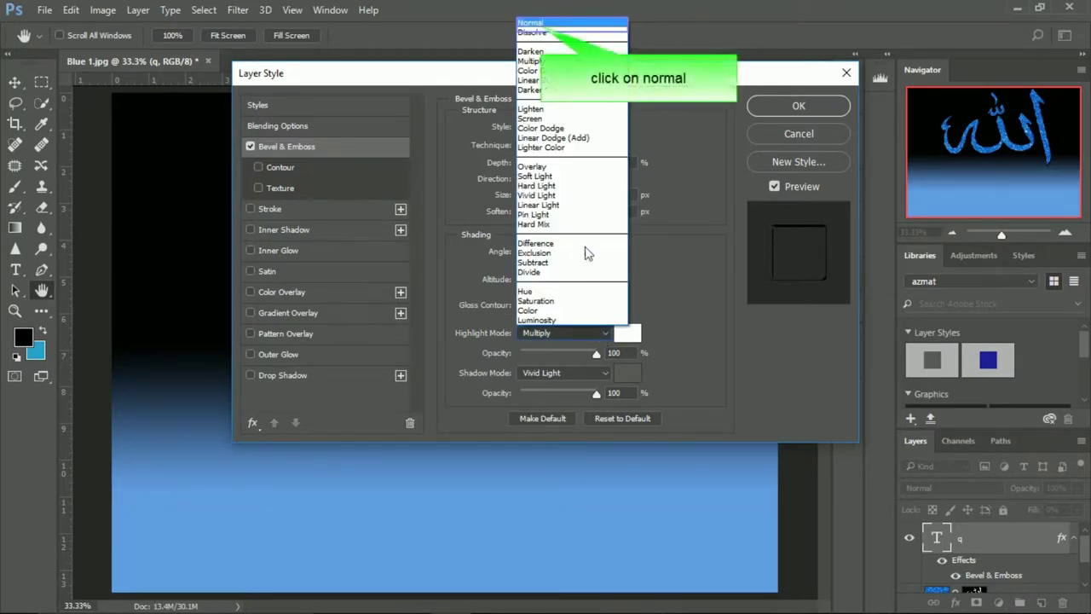
{"action": "left_click", "coordinate": [540, 24]}
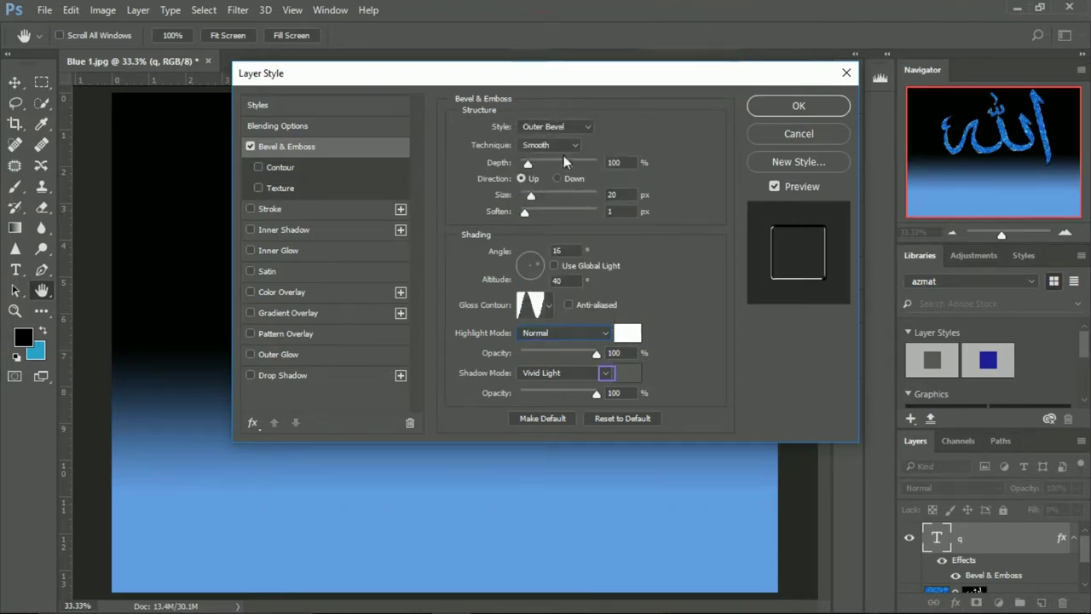
{"action": "left_click", "coordinate": [600, 373]}
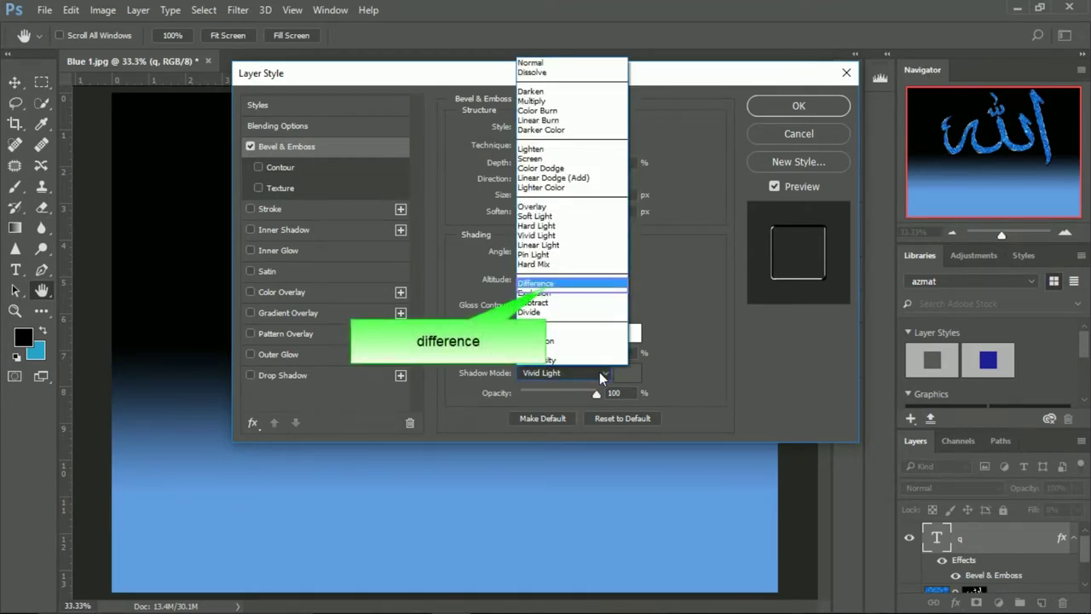
{"action": "left_click", "coordinate": [552, 284]}
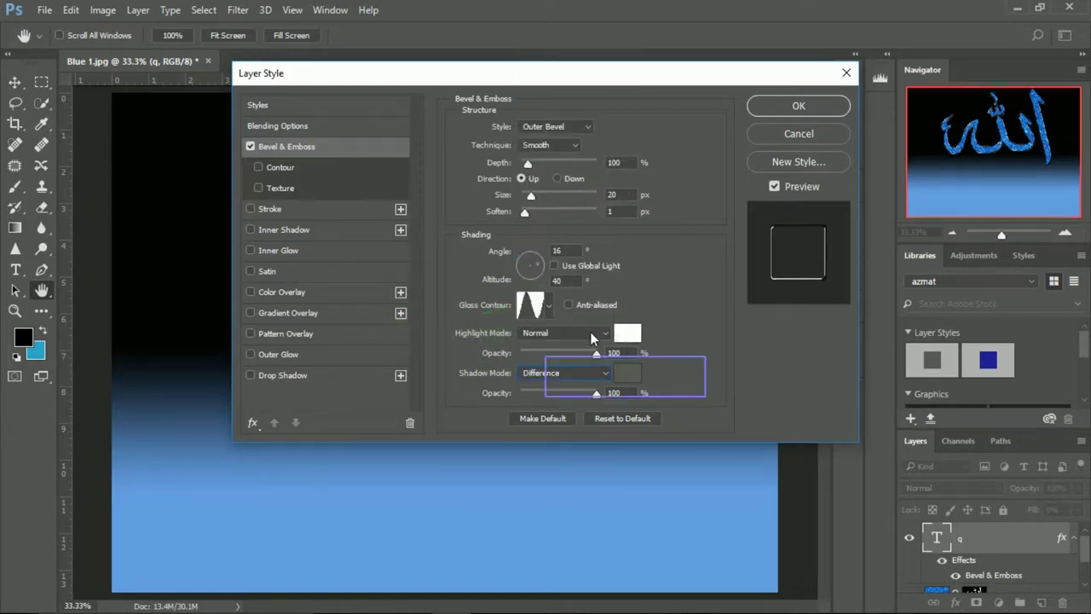
- Set the bevel shadow colour to a mid grey with brightness 57
{"action": "left_click", "coordinate": [625, 377]}
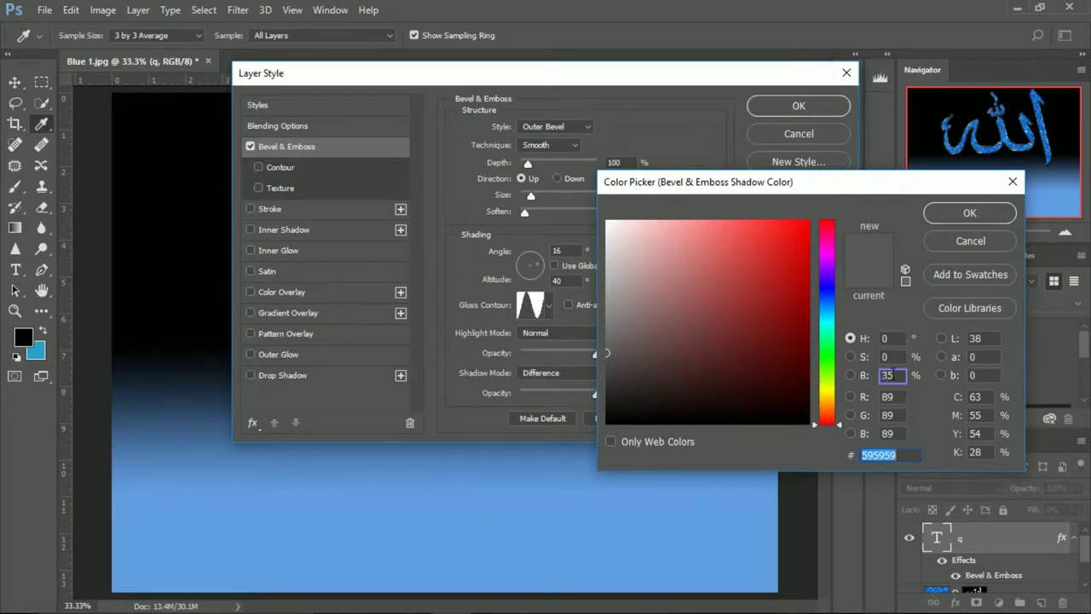
{"action": "left_click", "coordinate": [892, 369]}
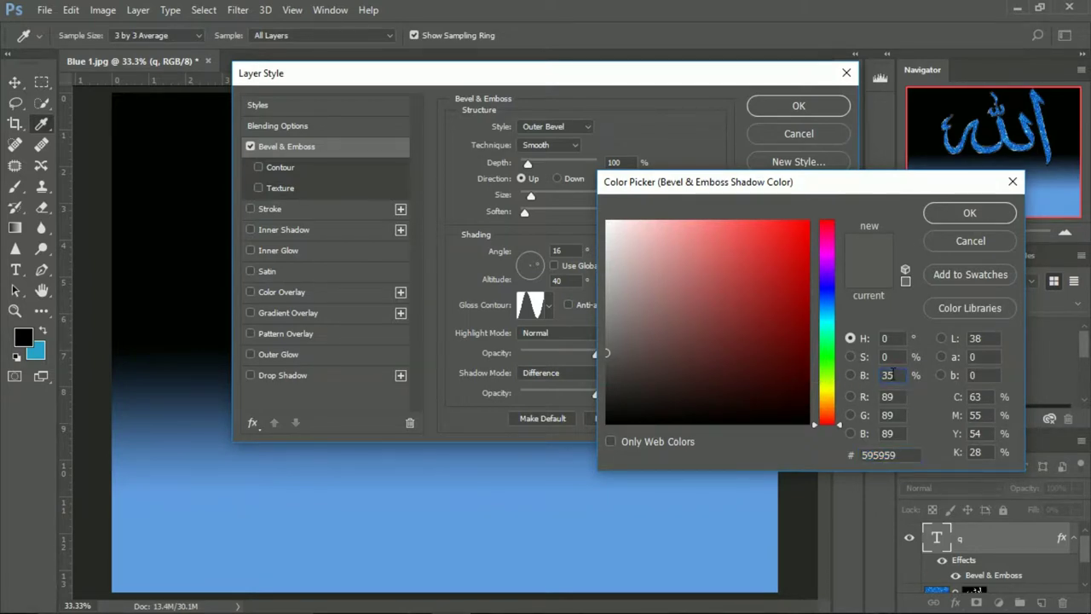
{"action": "type", "text": "3"}
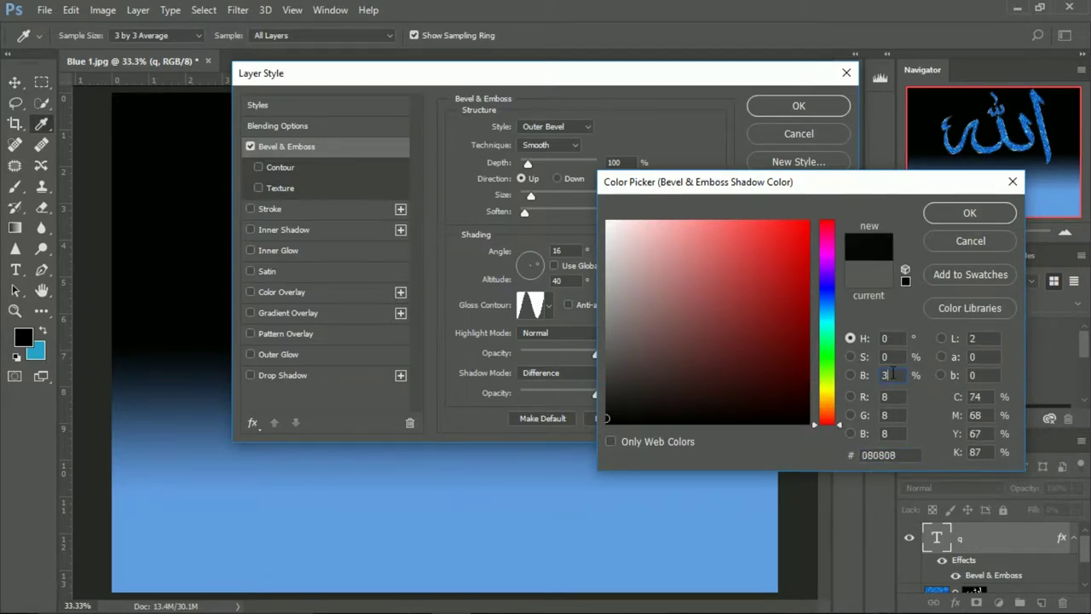
{"action": "type", "text": "57"}
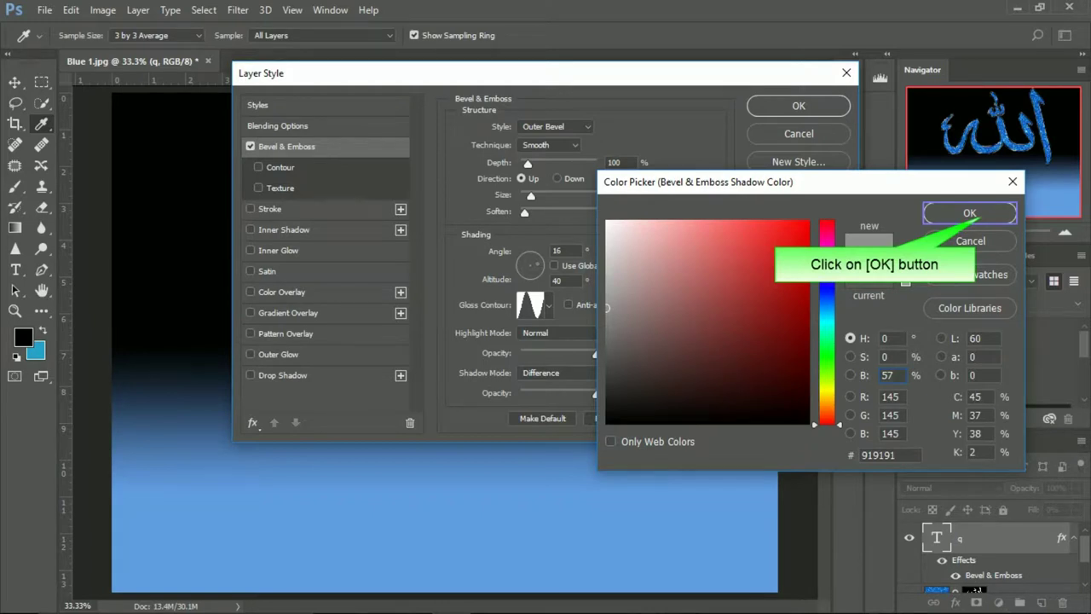
{"action": "left_click", "coordinate": [969, 213]}
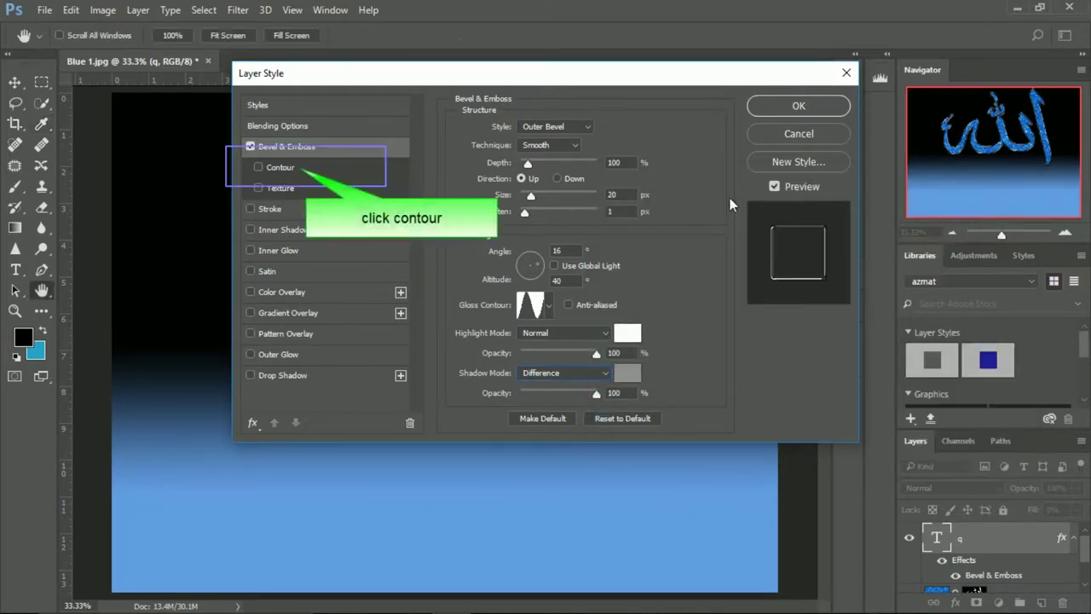
- Enable Contour with the Cone - Inverted preset and apply the layer style
{"action": "left_click", "coordinate": [309, 166]}
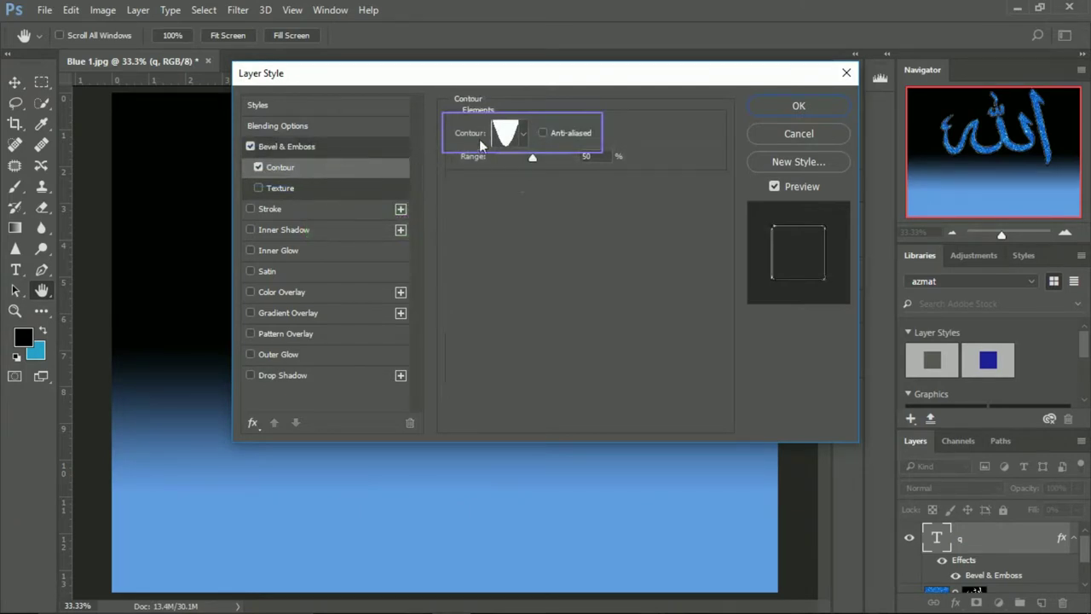
{"action": "left_click", "coordinate": [523, 133]}
{"action": "scroll", "coordinate": [511, 186], "scroll_direction": "up", "scroll_amount": 1}
{"action": "scroll", "coordinate": [511, 186], "scroll_direction": "up", "scroll_amount": 2}
{"action": "scroll", "coordinate": [511, 186], "scroll_direction": "up", "scroll_amount": 1}
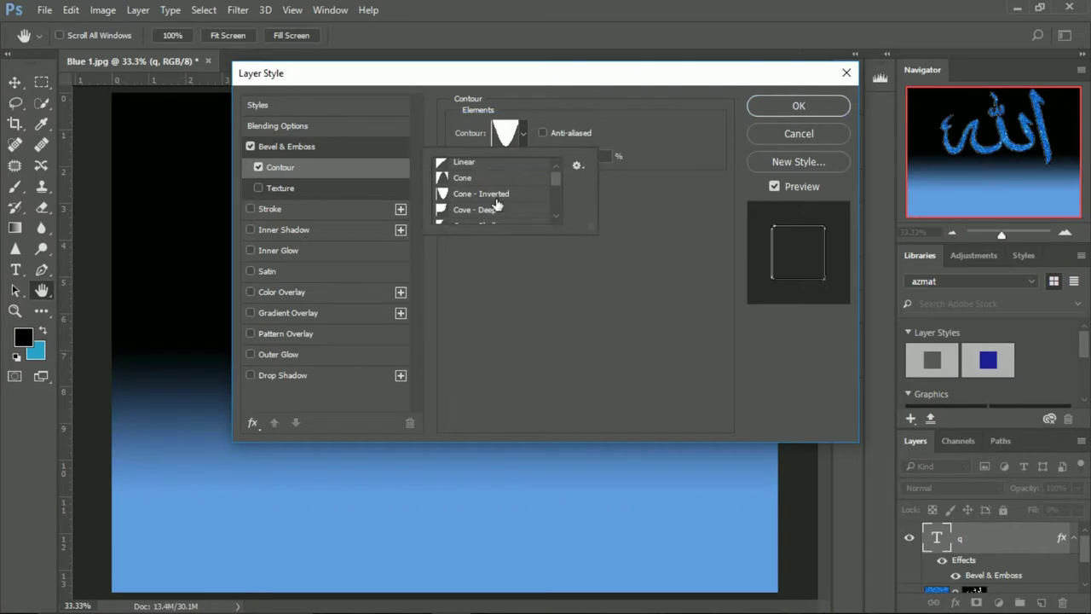
{"action": "left_click", "coordinate": [503, 194]}
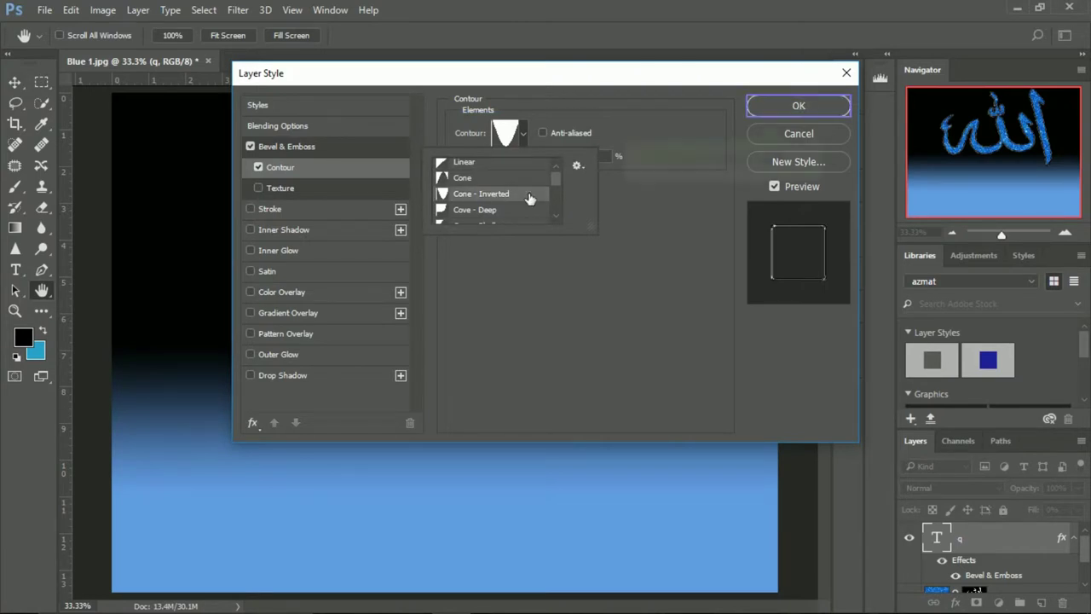
{"action": "left_click", "coordinate": [820, 109]}
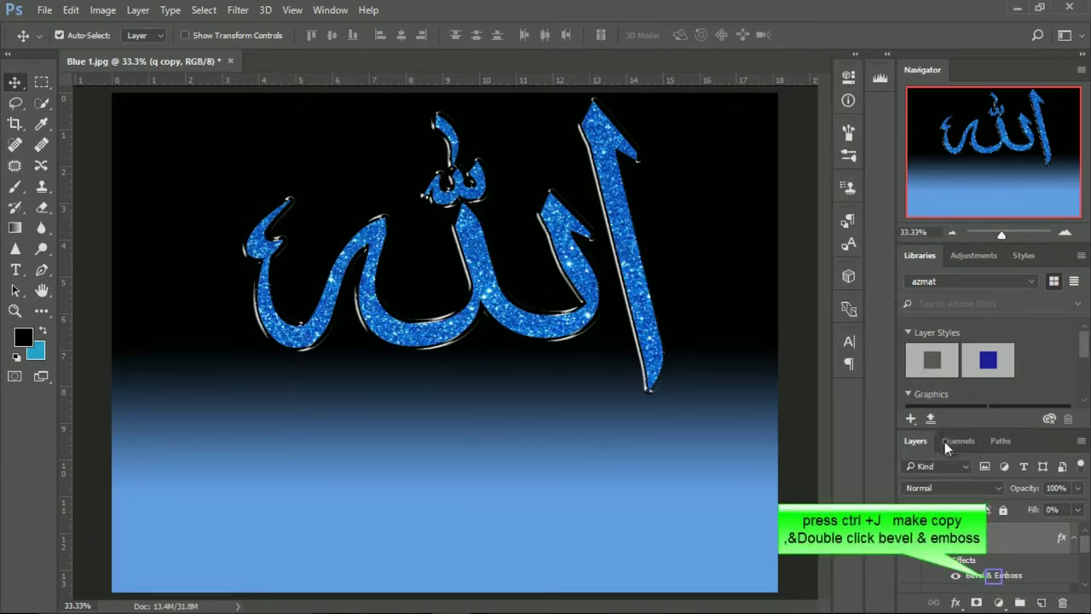
- Open the copied layer's Bevel & Emboss settings, keeping the style as Outer Bevel
{"action": "double_click", "coordinate": [994, 576]}
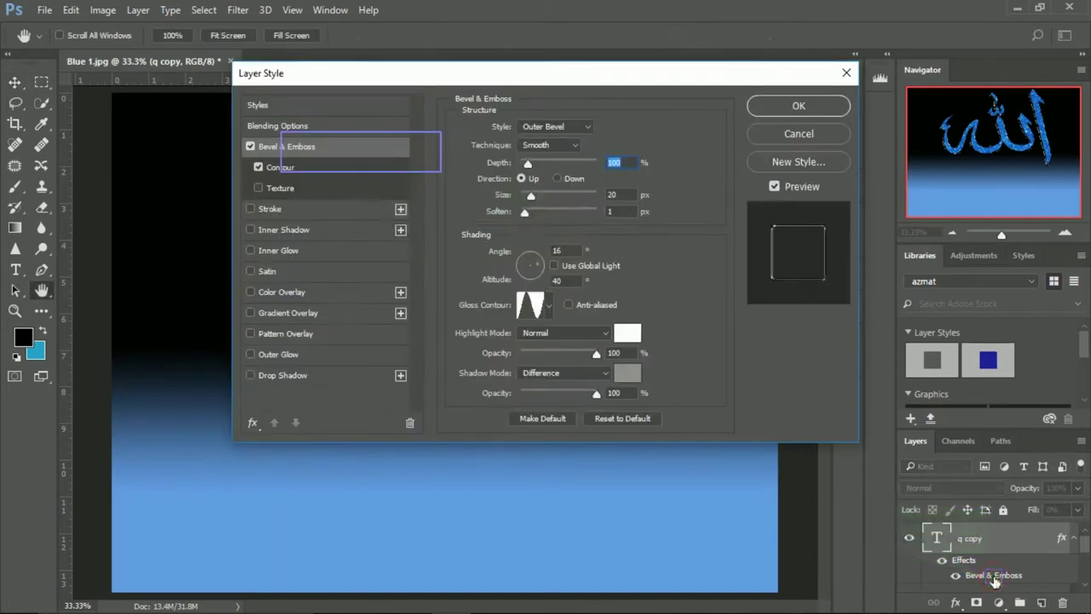
{"action": "left_click", "coordinate": [363, 154]}
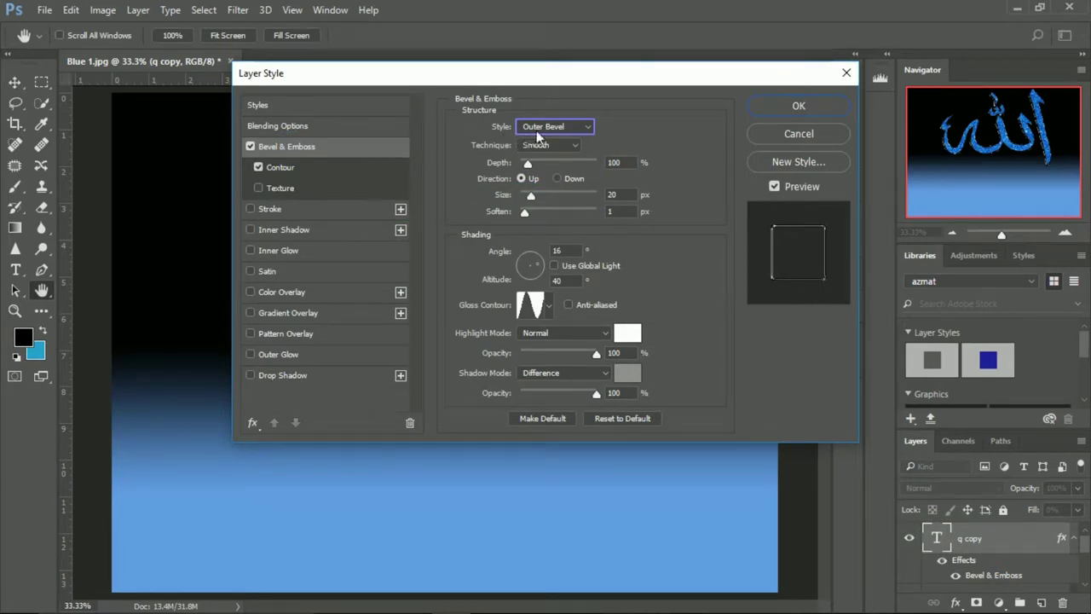
{"action": "left_click", "coordinate": [556, 128]}
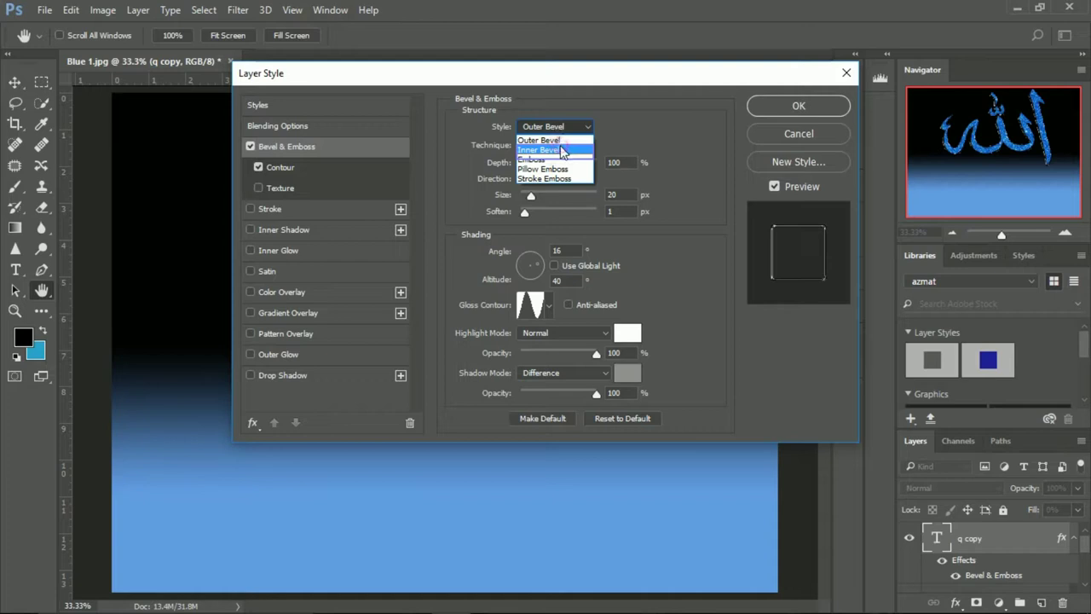
{"action": "left_click", "coordinate": [559, 150]}
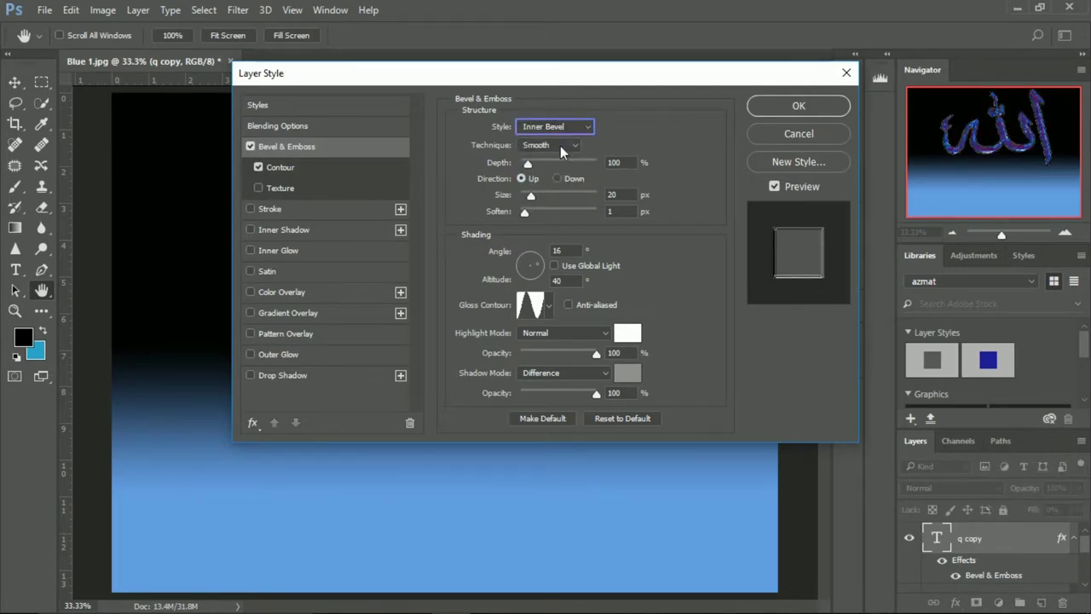
{"action": "left_click", "coordinate": [562, 126]}
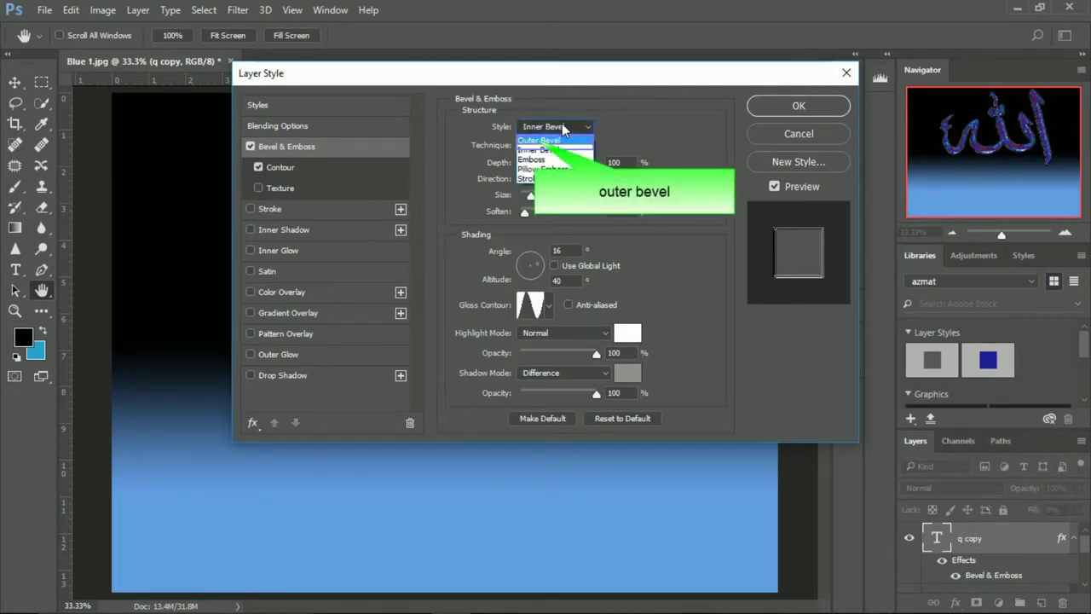
{"action": "left_click", "coordinate": [537, 140]}
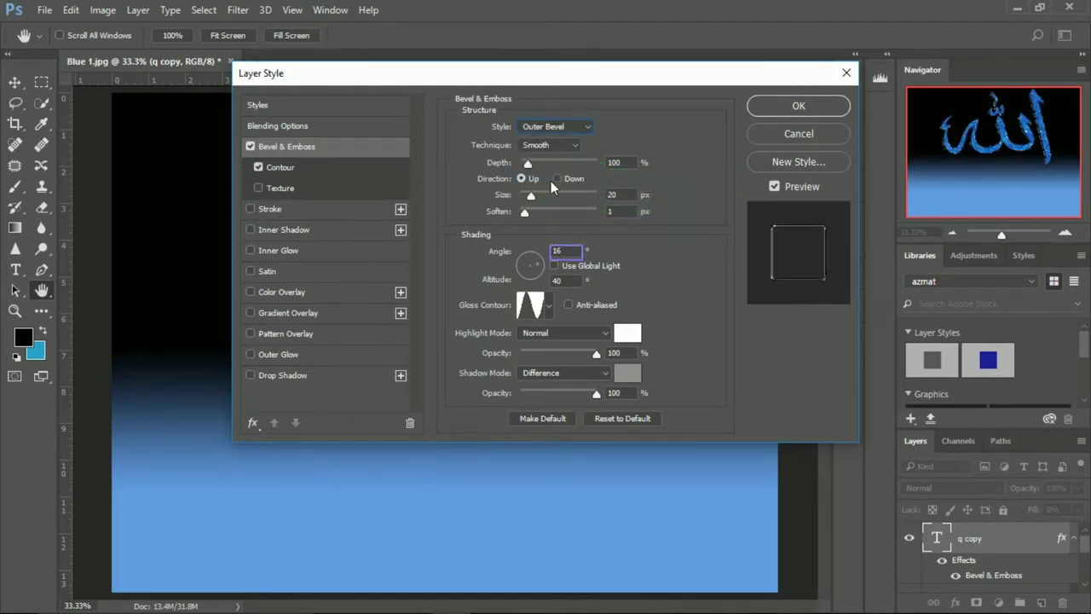
- Light the bevel at -144° angle and 51° altitude, and apply the style
{"action": "double_click", "coordinate": [576, 246]}
{"action": "type", "text": "1"}
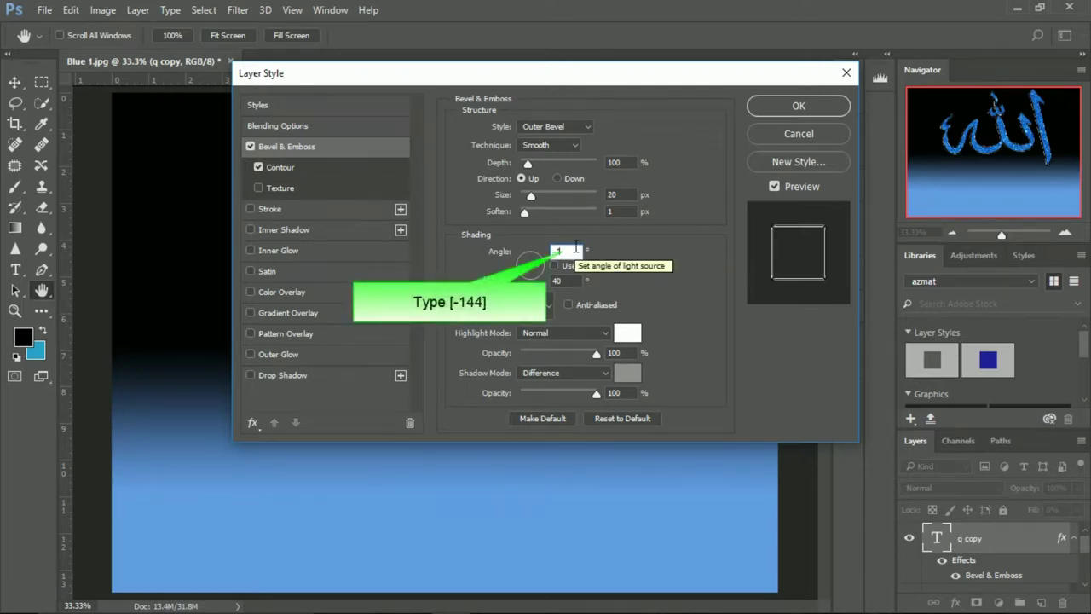
{"action": "type", "text": "44"}
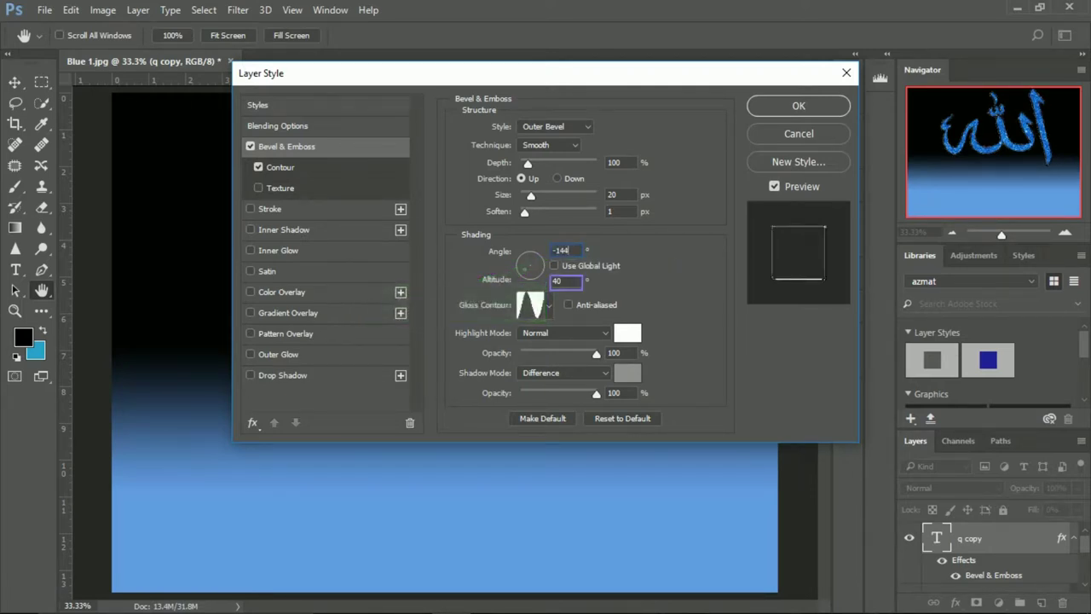
{"action": "left_click", "coordinate": [576, 281]}
{"action": "type", "text": "4"}
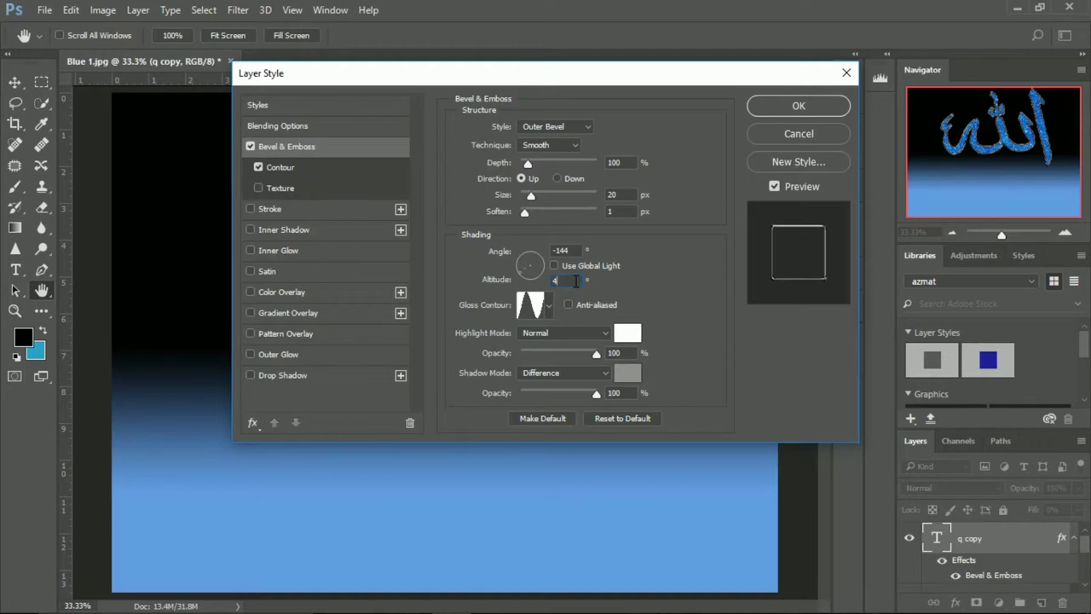
{"action": "type", "text": "51"}
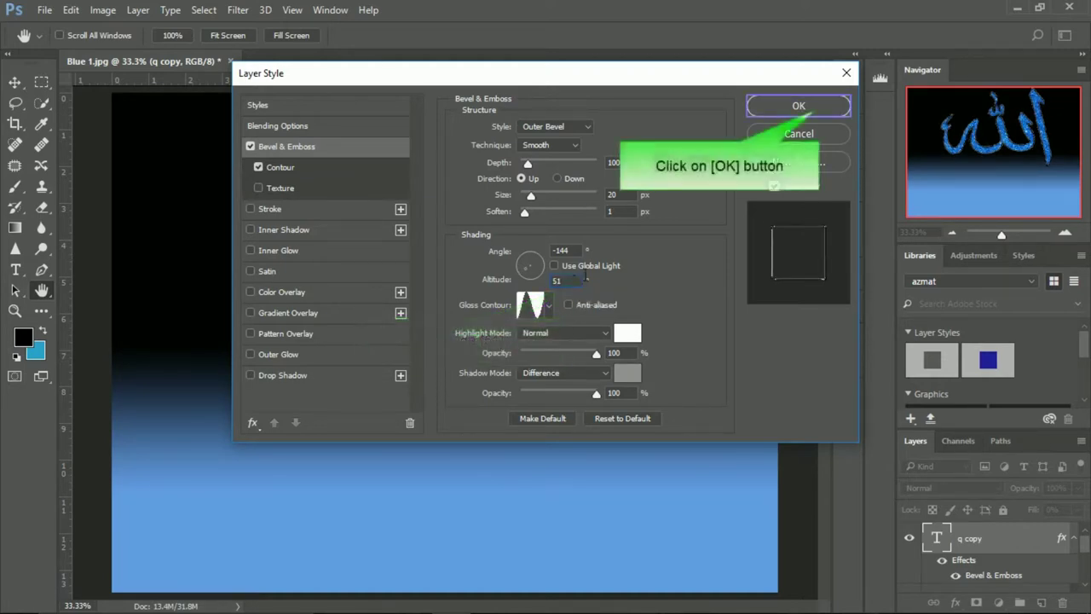
{"action": "left_click", "coordinate": [818, 109]}
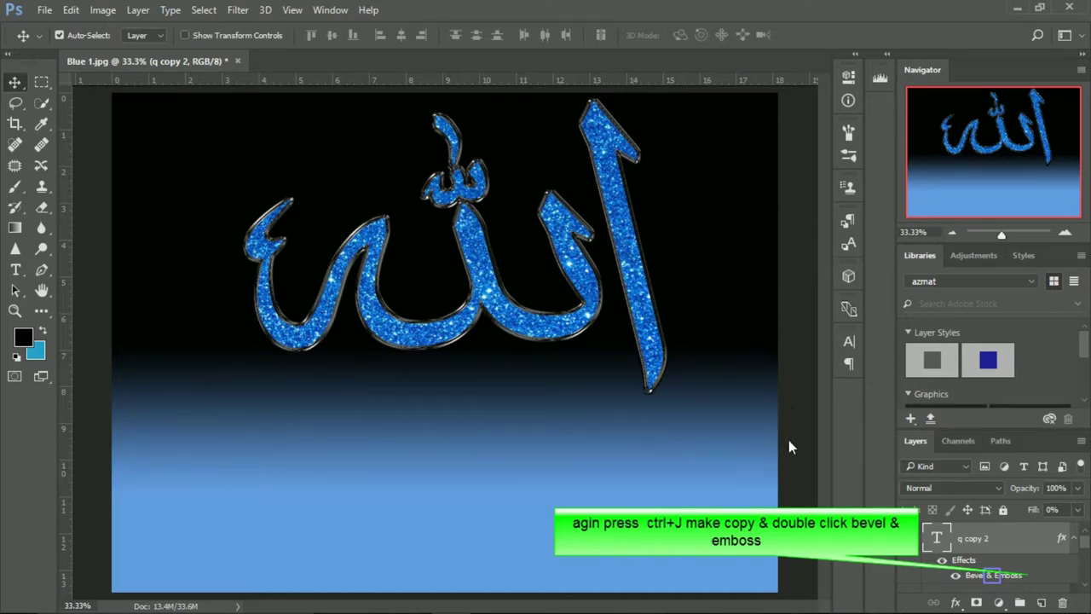
- Set the q copy 2 bevel depth to 550%
{"action": "double_click", "coordinate": [993, 576]}
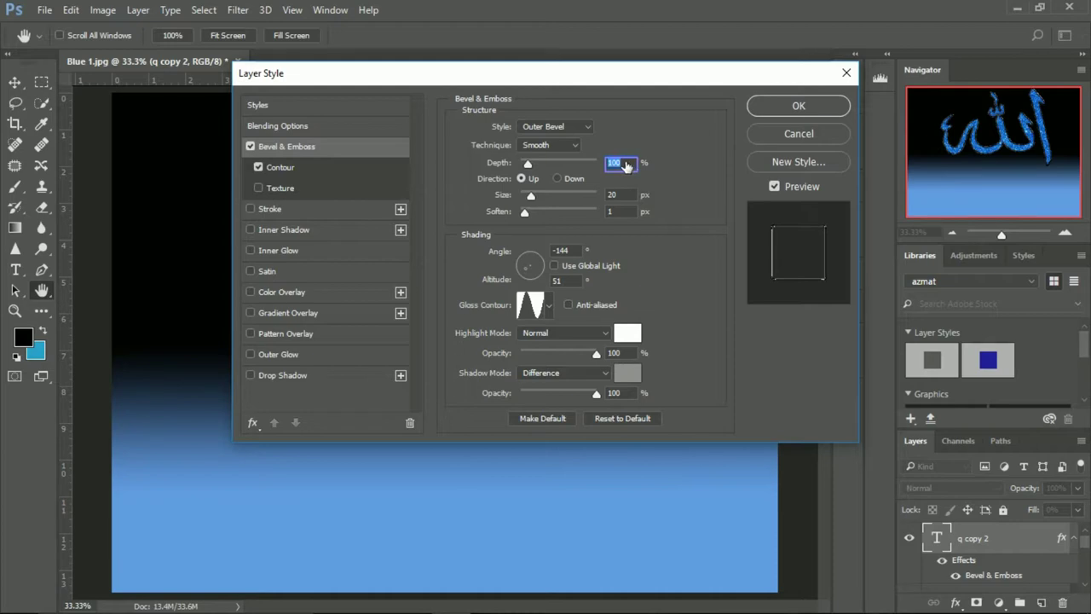
{"action": "left_click", "coordinate": [626, 163]}
{"action": "key", "text": "BackSpace"}
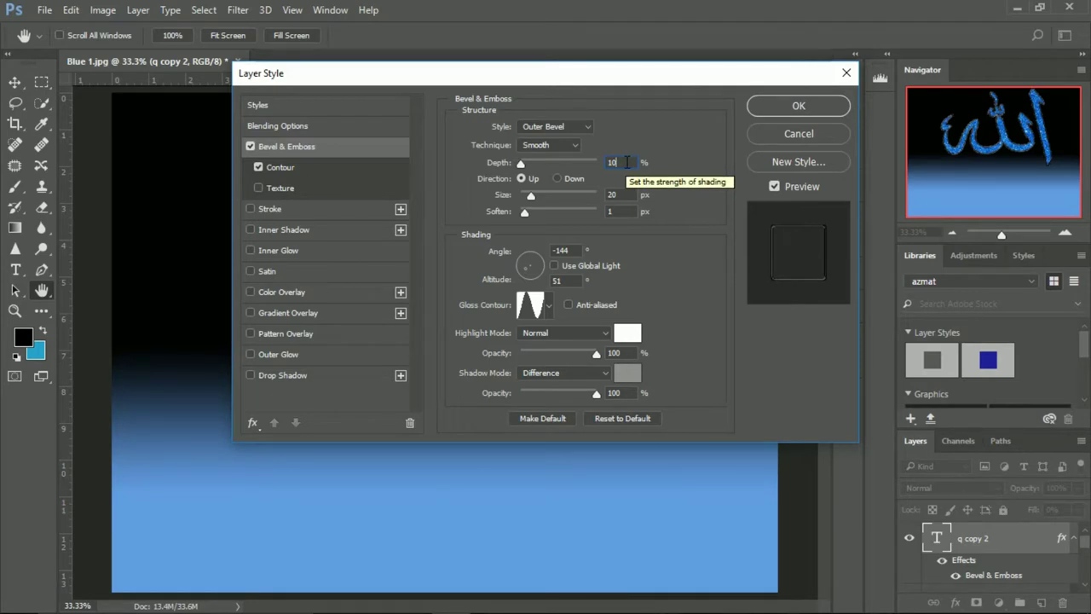
{"action": "key", "text": "BackSpace"}
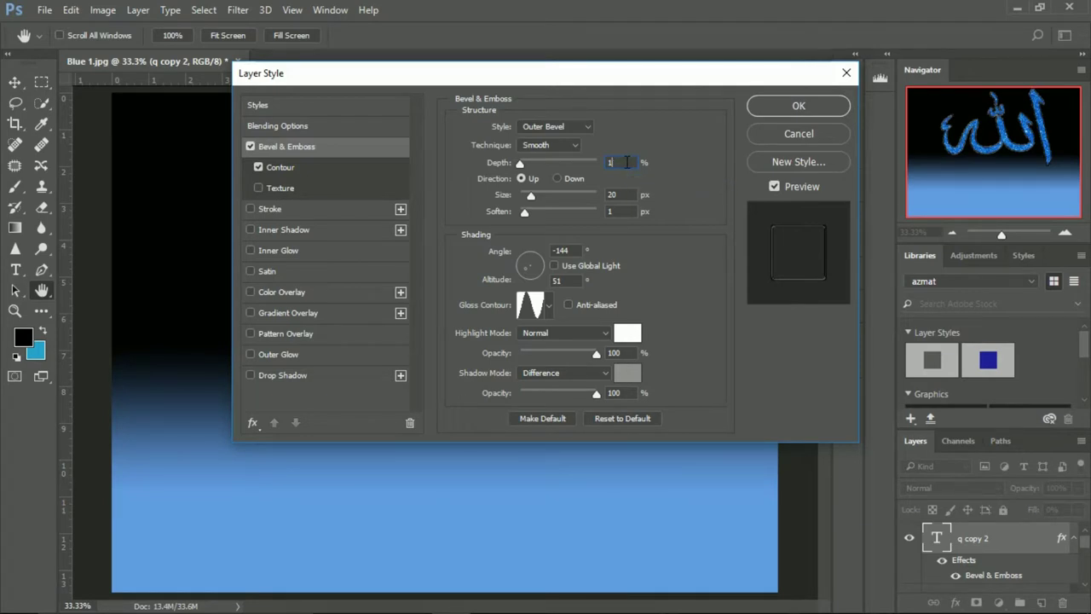
{"action": "key", "text": "BackSpace"}
{"action": "type", "text": "550"}
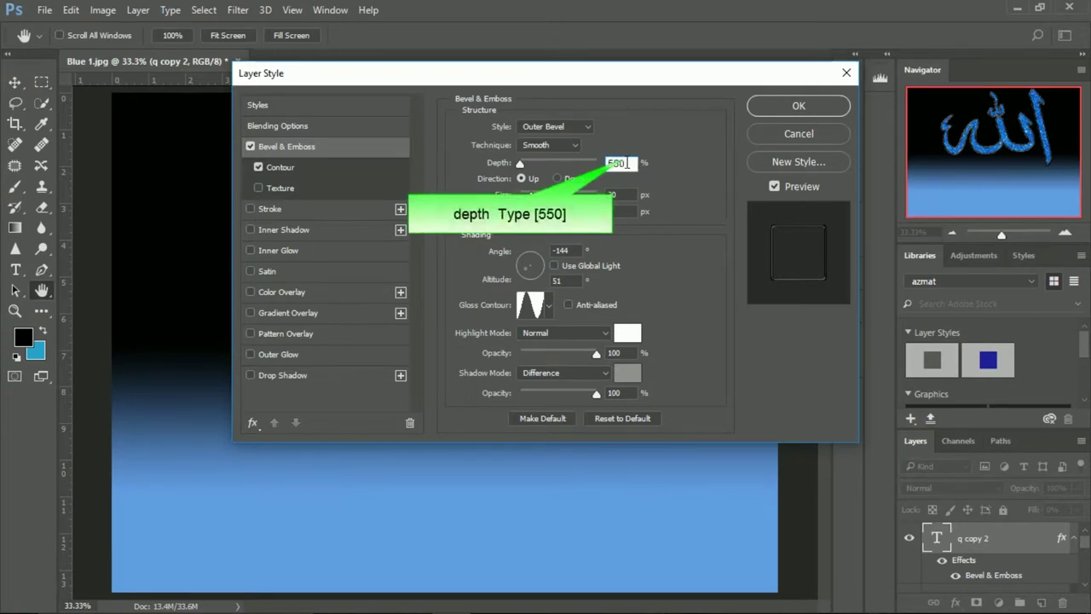
{"action": "key", "text": "Tab"}
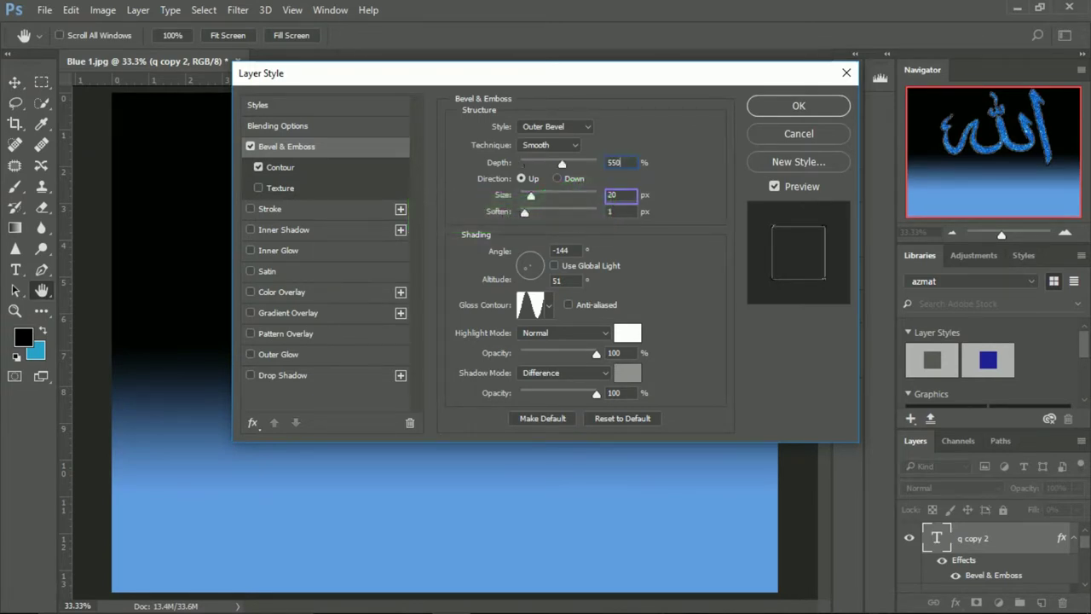
- Set the bevel size to 27 px and soften to 12 px
{"action": "left_click", "coordinate": [626, 195]}
{"action": "key", "text": "BackSpace"}
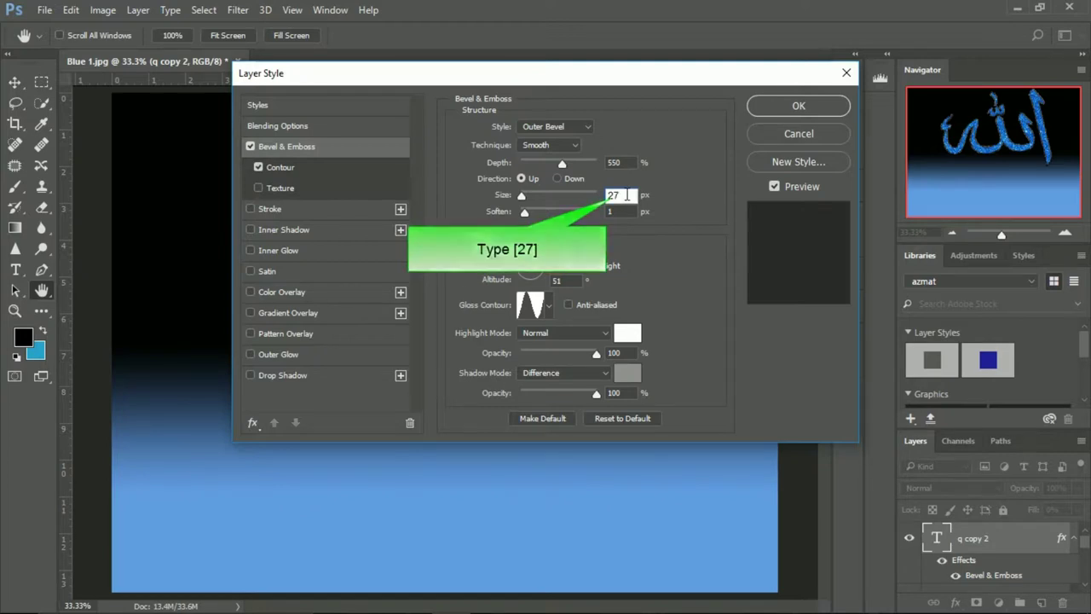
{"action": "type", "text": "7"}
{"action": "key", "text": "Tab"}
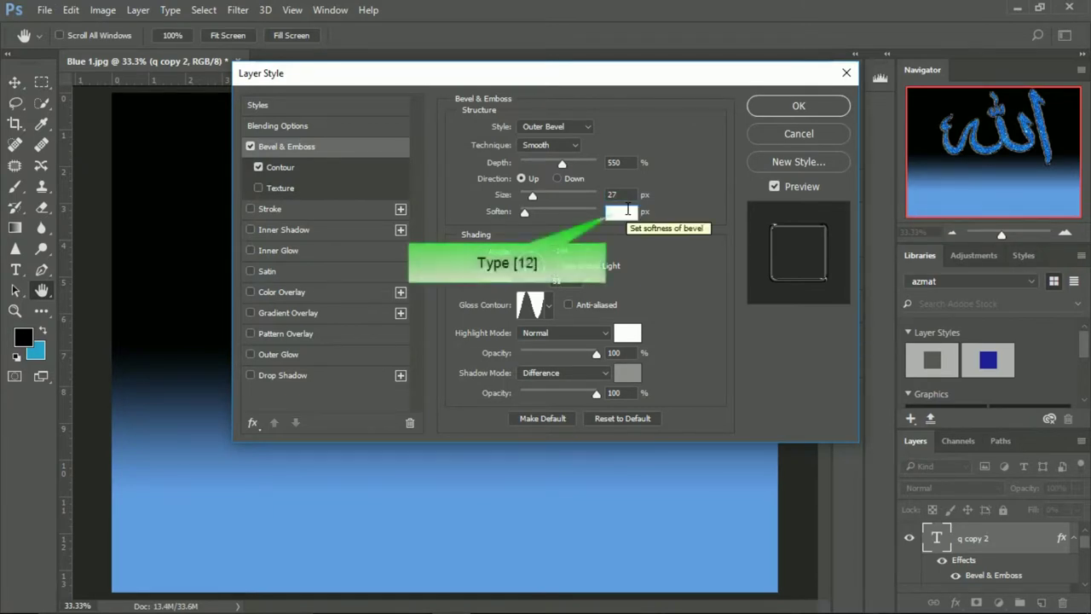
{"action": "type", "text": "2"}
{"action": "key", "text": "Tab"}
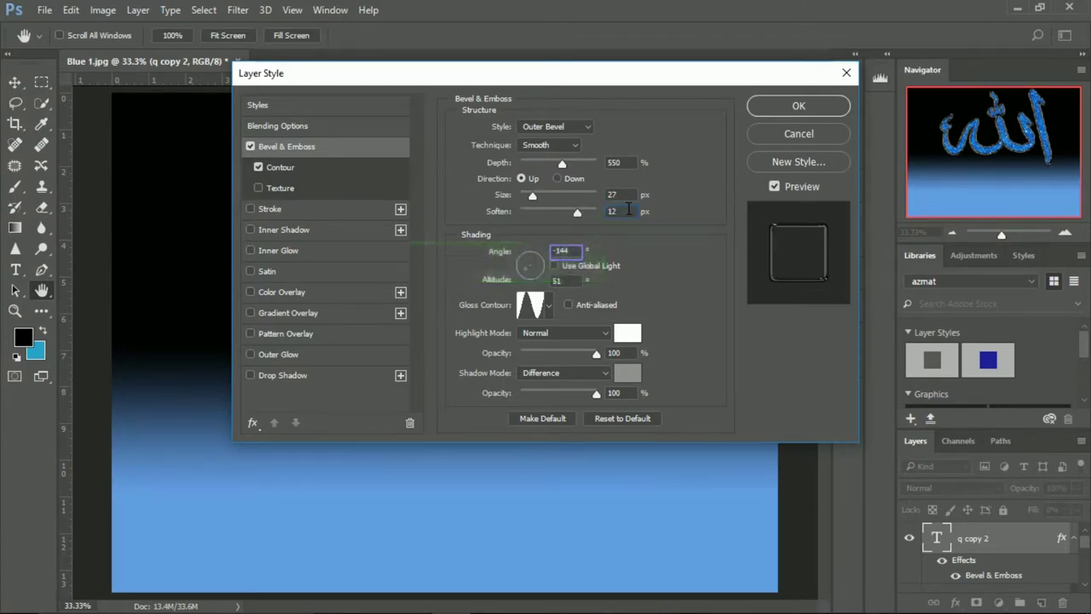
- Set the bevel light angle to 120° and re-enter the altitude as 40°
{"action": "left_click", "coordinate": [579, 247]}
{"action": "key", "text": "BackSpace"}
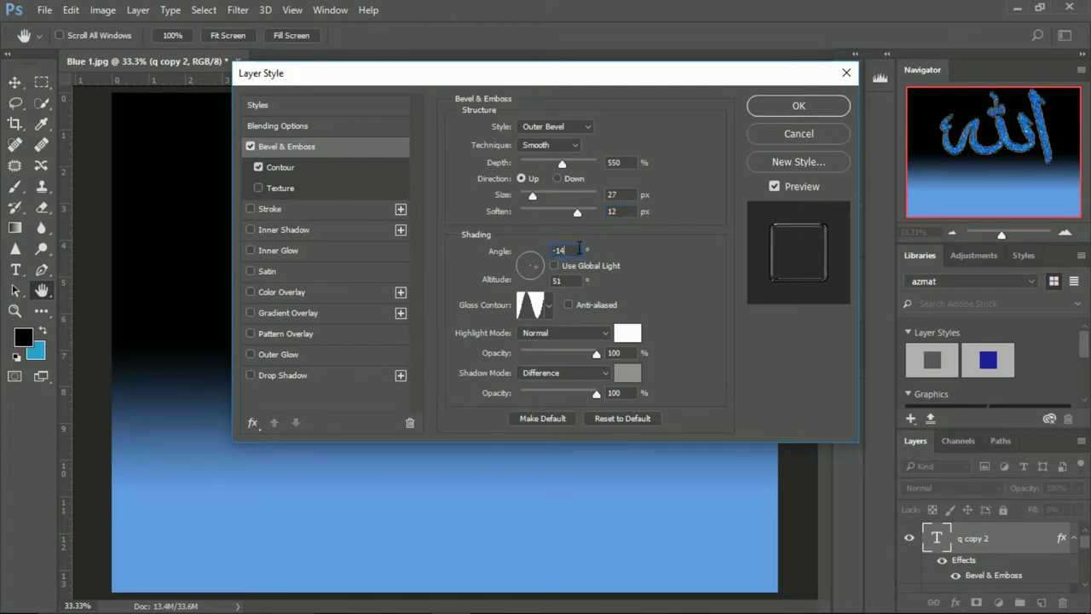
{"action": "key", "text": "BackSpace"}
{"action": "key", "text": "BackSpace"}
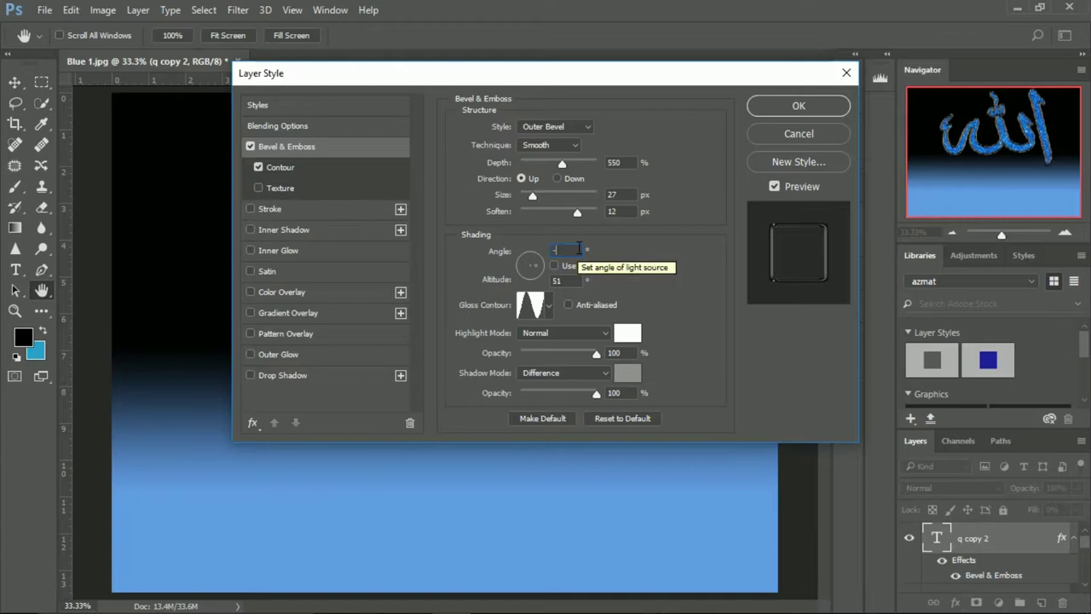
{"action": "key", "text": "BackSpace"}
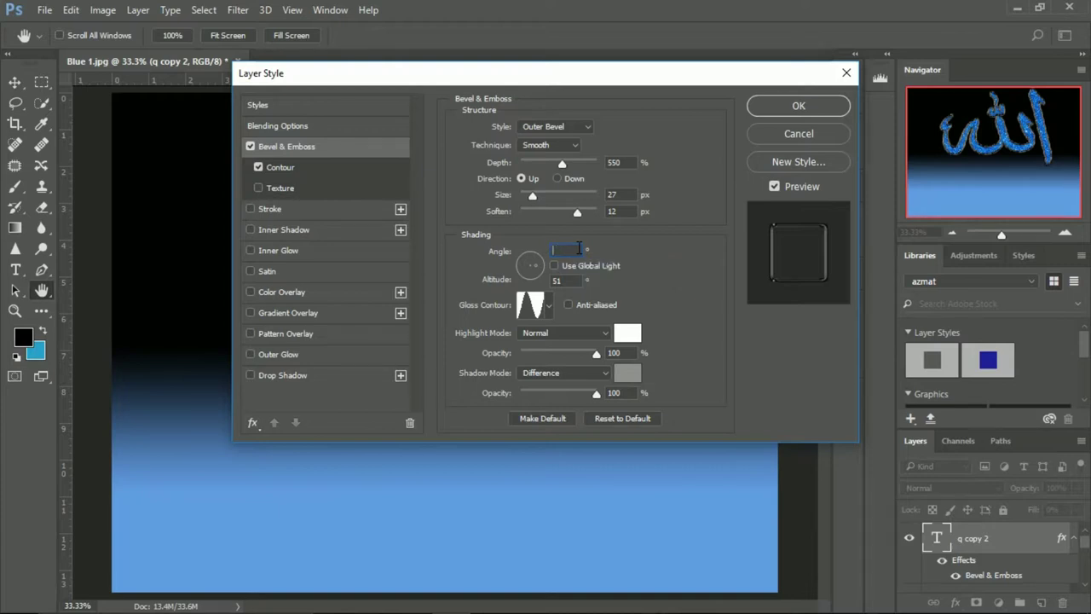
{"action": "type", "text": "120"}
{"action": "key", "text": "Tab"}
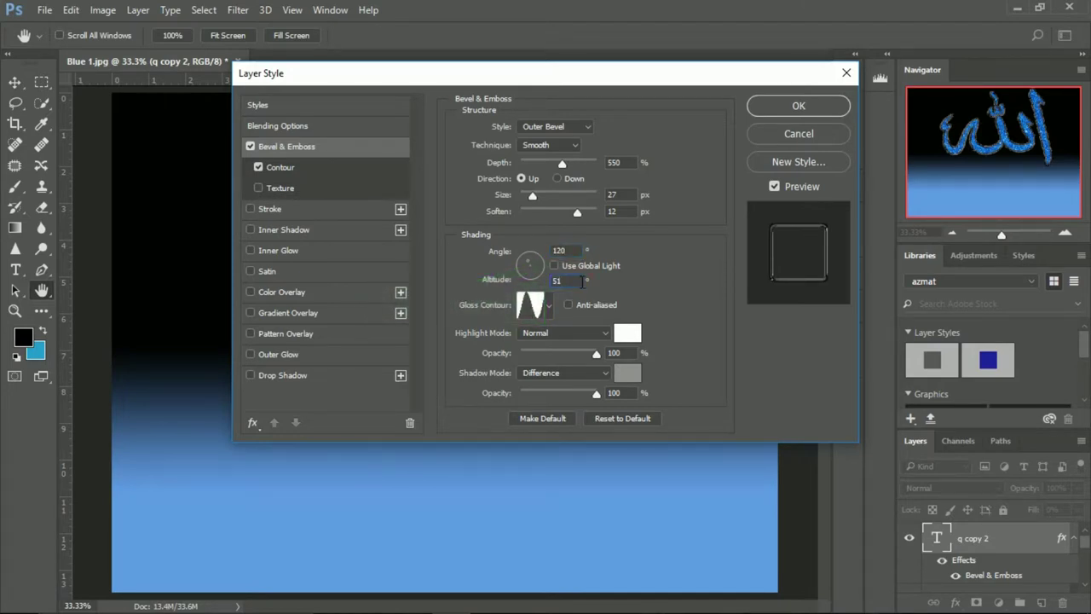
{"action": "type", "text": "5"}
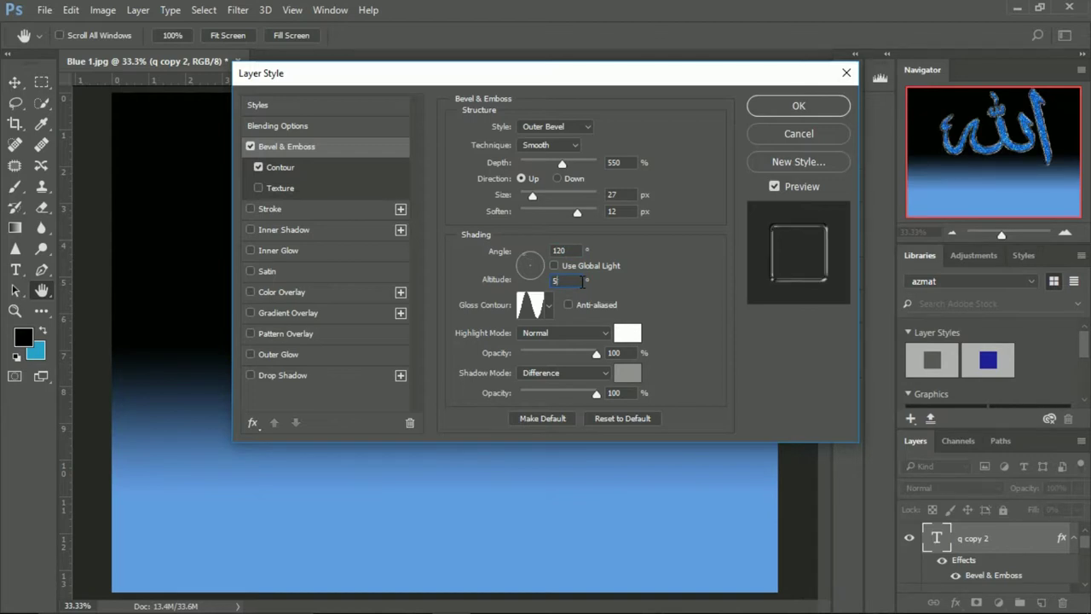
{"action": "type", "text": "4"}
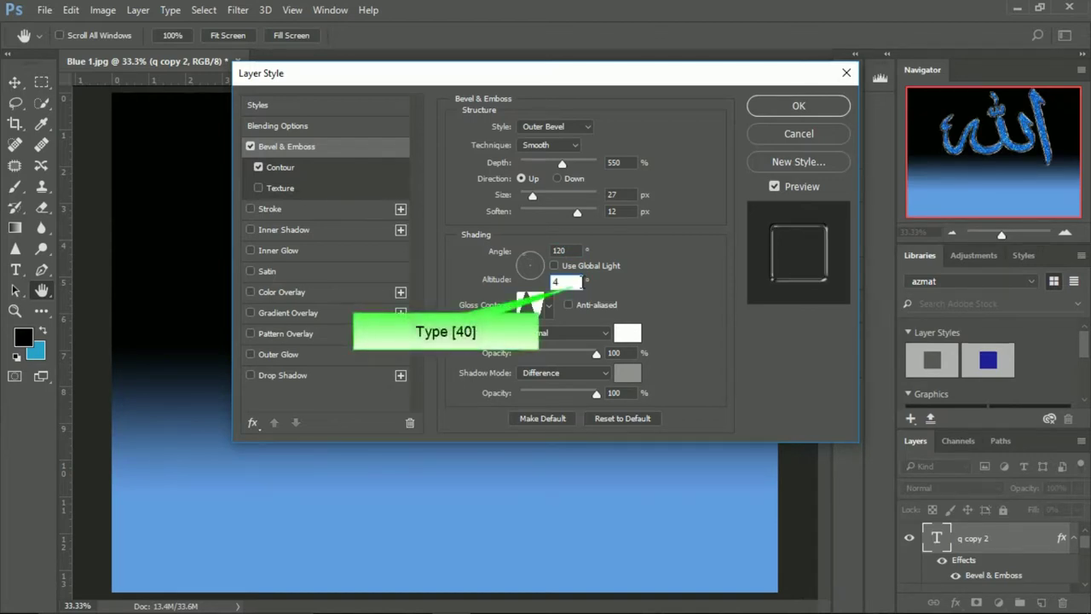
{"action": "type", "text": "0"}
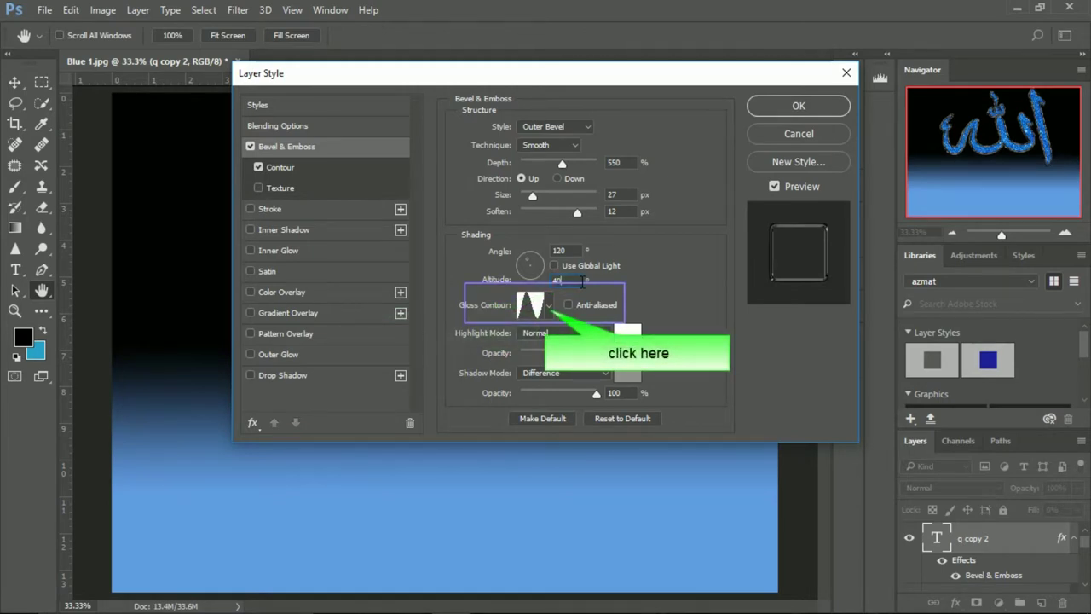
- Choose the Linear gloss contour, Multiply highlight mode and Vivid Light shadow mode
{"action": "left_click", "coordinate": [547, 304]}
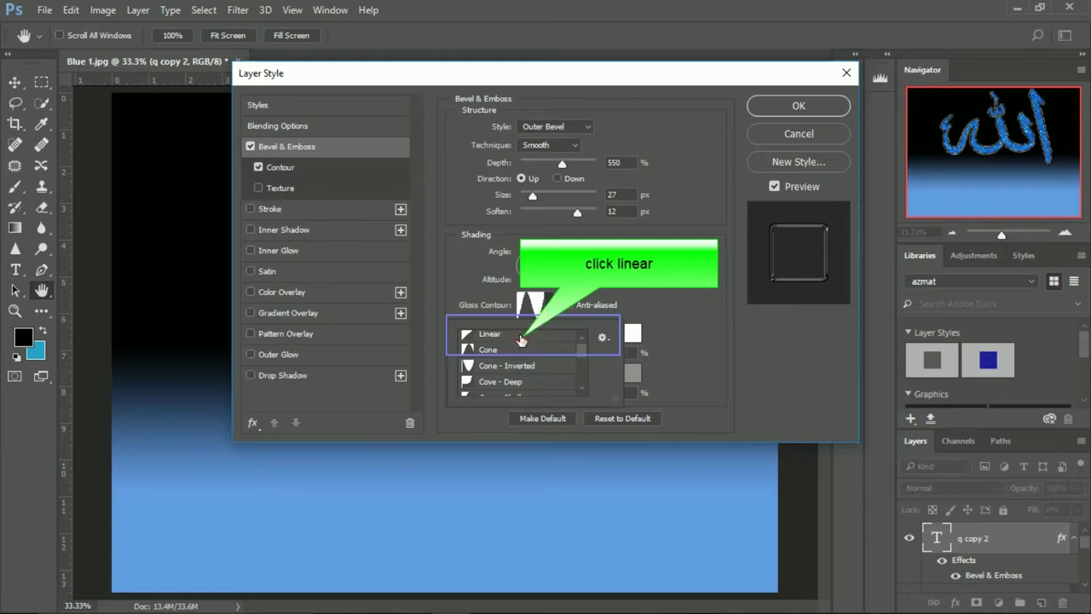
{"action": "left_click", "coordinate": [520, 338]}
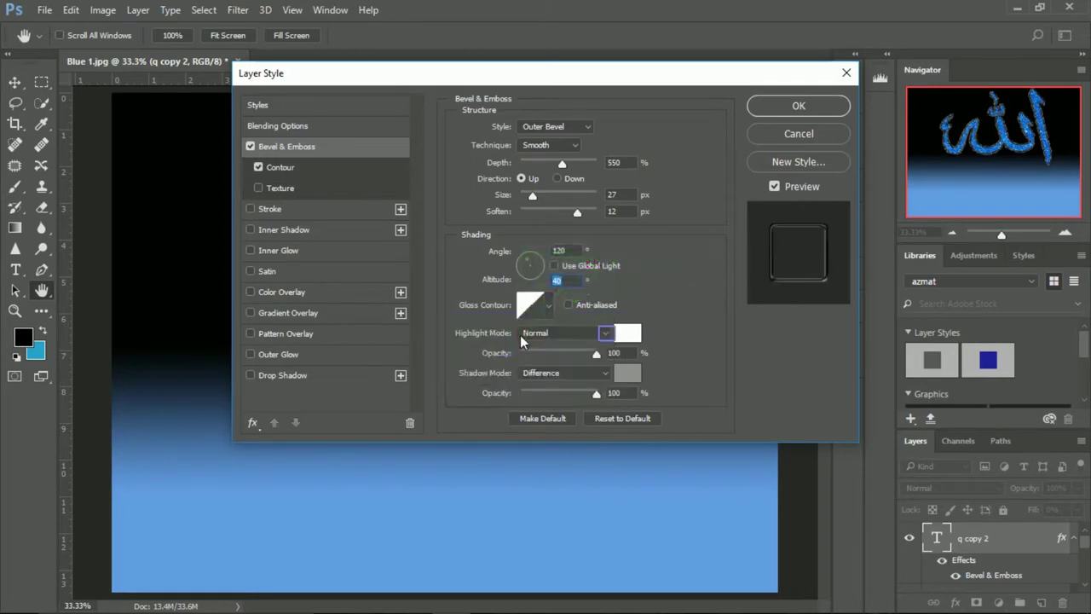
{"action": "left_click", "coordinate": [601, 333]}
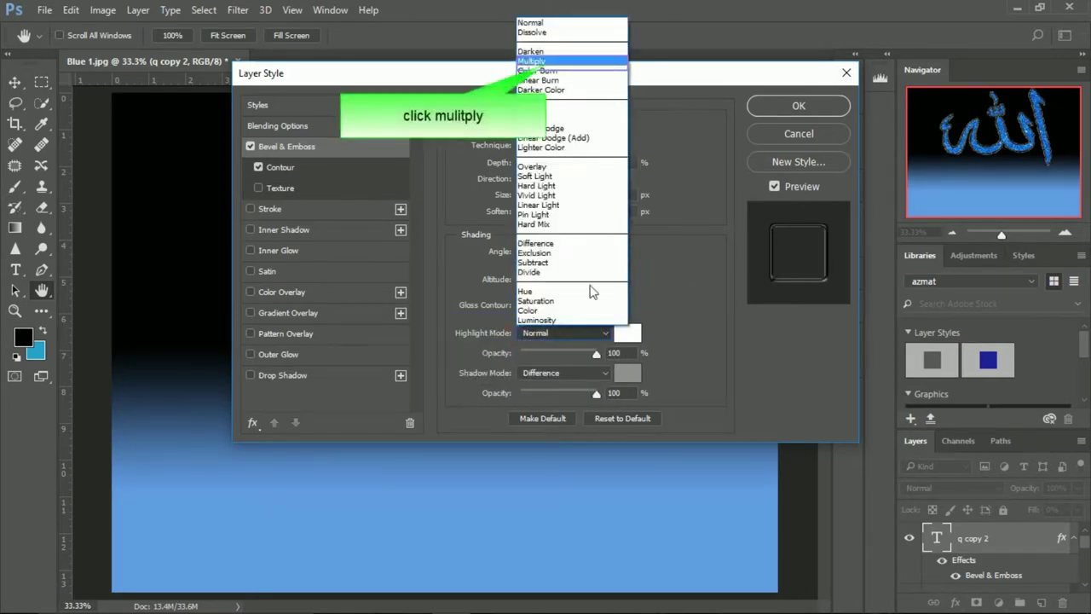
{"action": "left_click", "coordinate": [547, 62]}
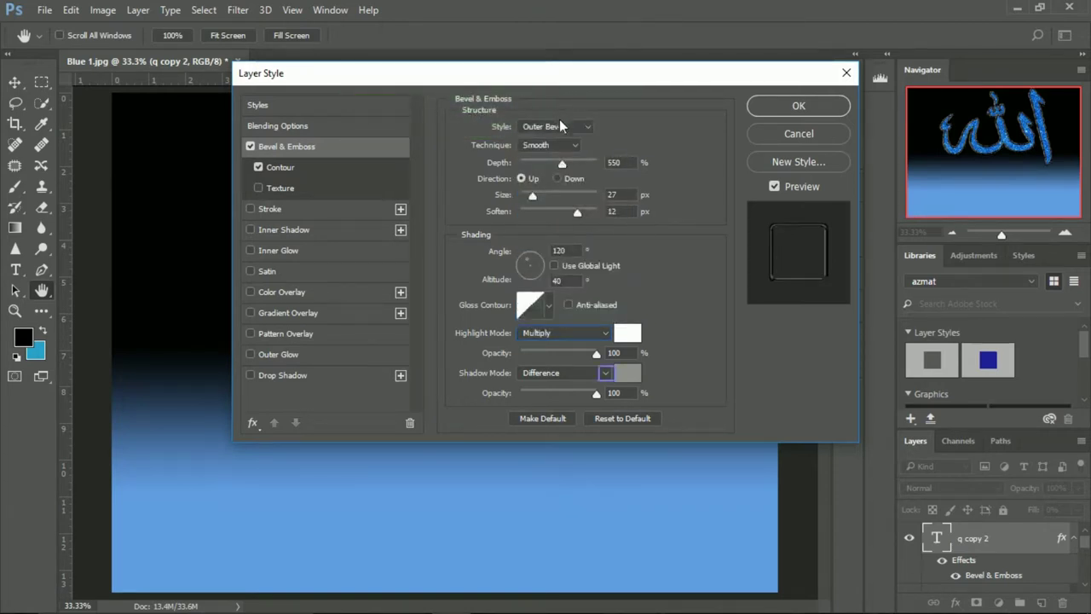
{"action": "left_click", "coordinate": [606, 375]}
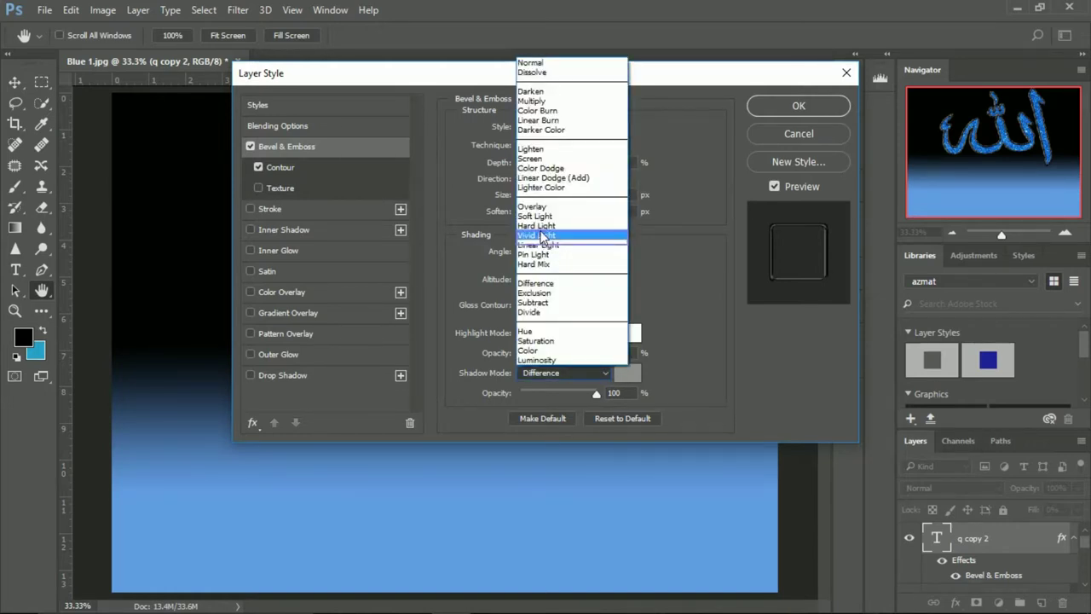
{"action": "left_click", "coordinate": [543, 235]}
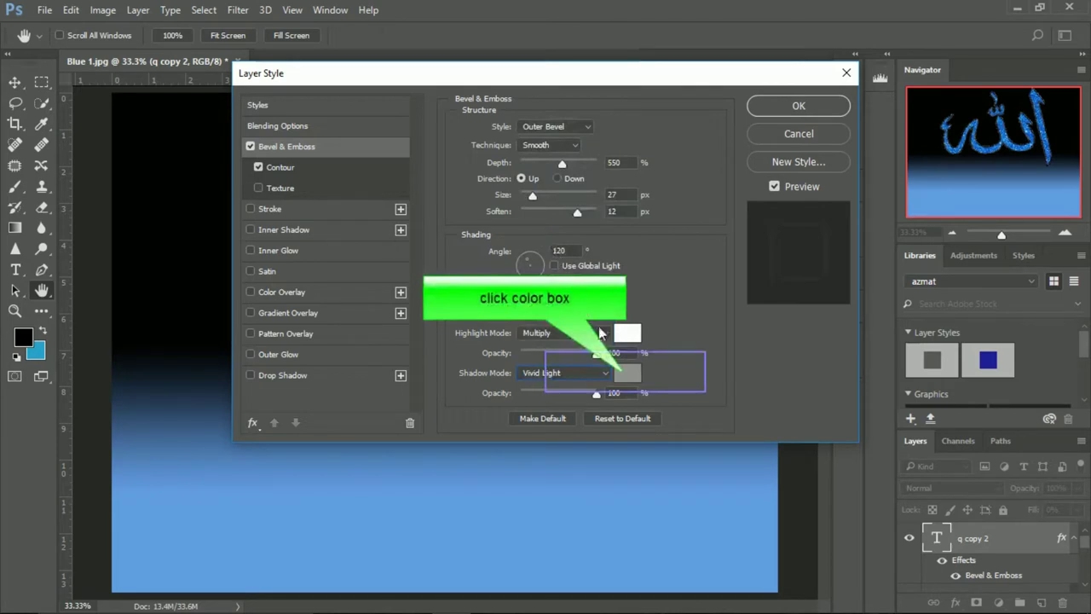
- Set the bevel shadow colour to grey #595959 (brightness 35) and apply the layer style
{"action": "left_click", "coordinate": [626, 376]}
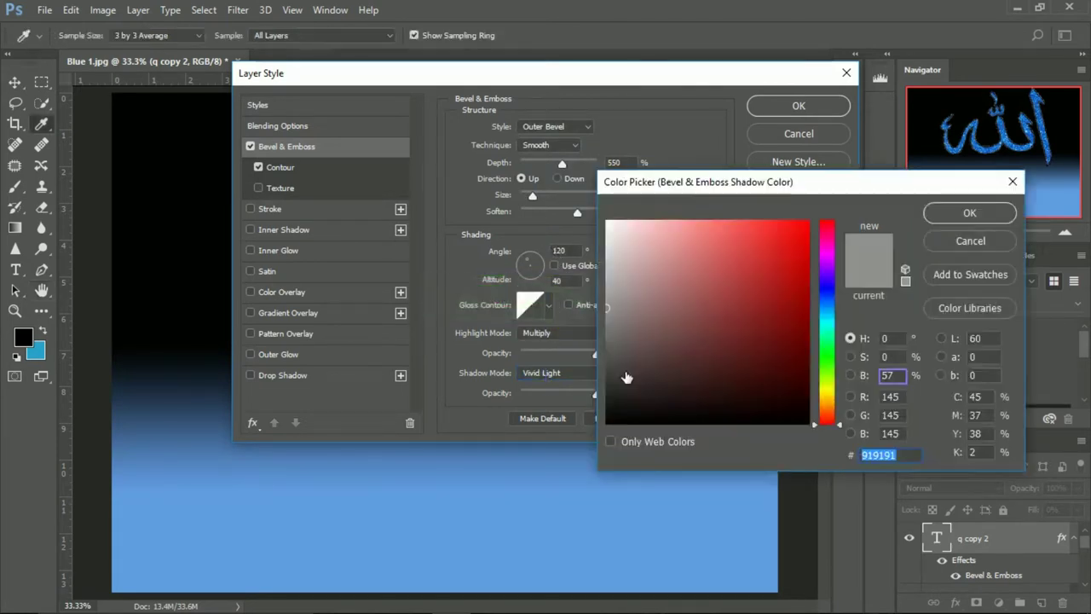
{"action": "left_click", "coordinate": [900, 375]}
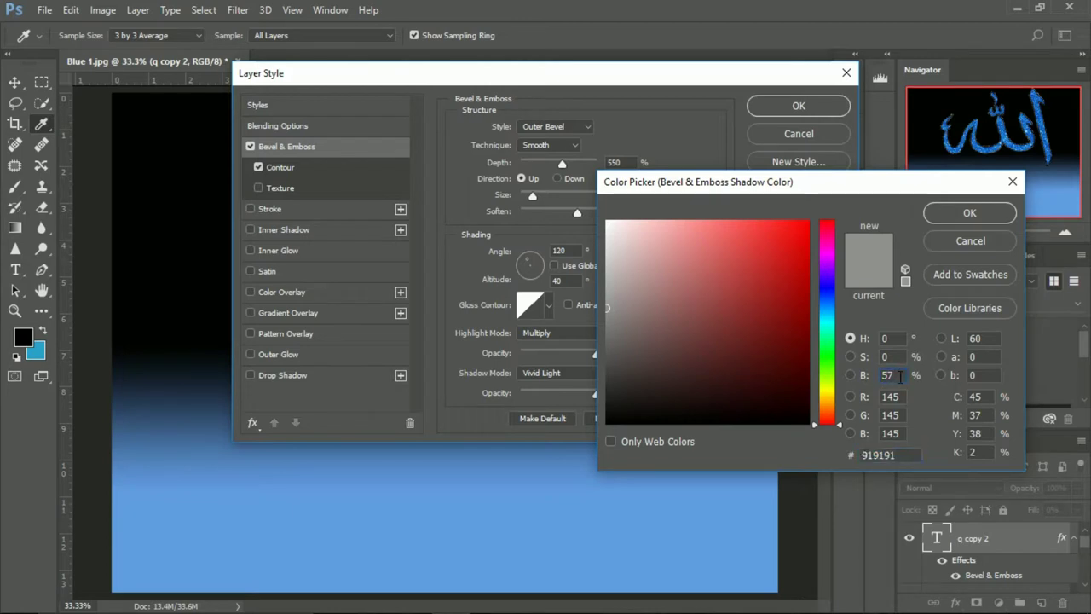
{"action": "key", "text": "BackSpace"}
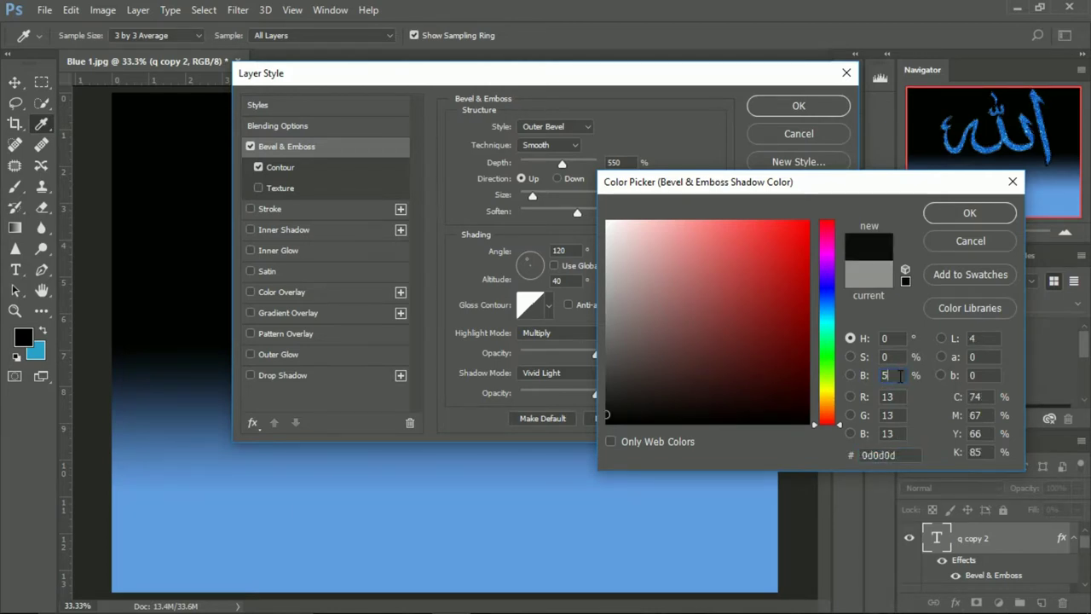
{"action": "key", "text": "BackSpace"}
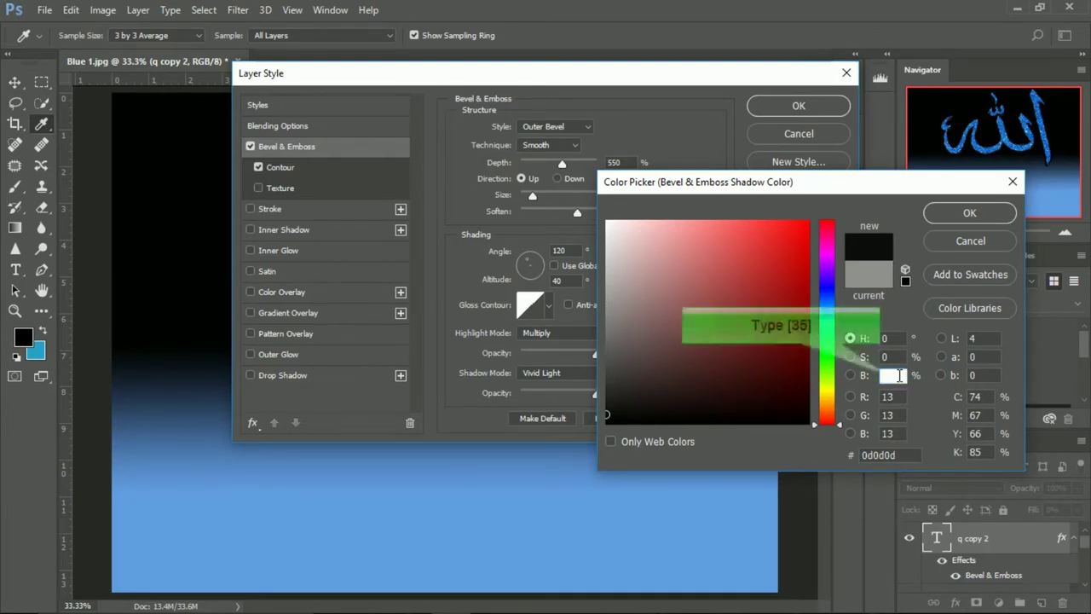
{"action": "type", "text": "3"}
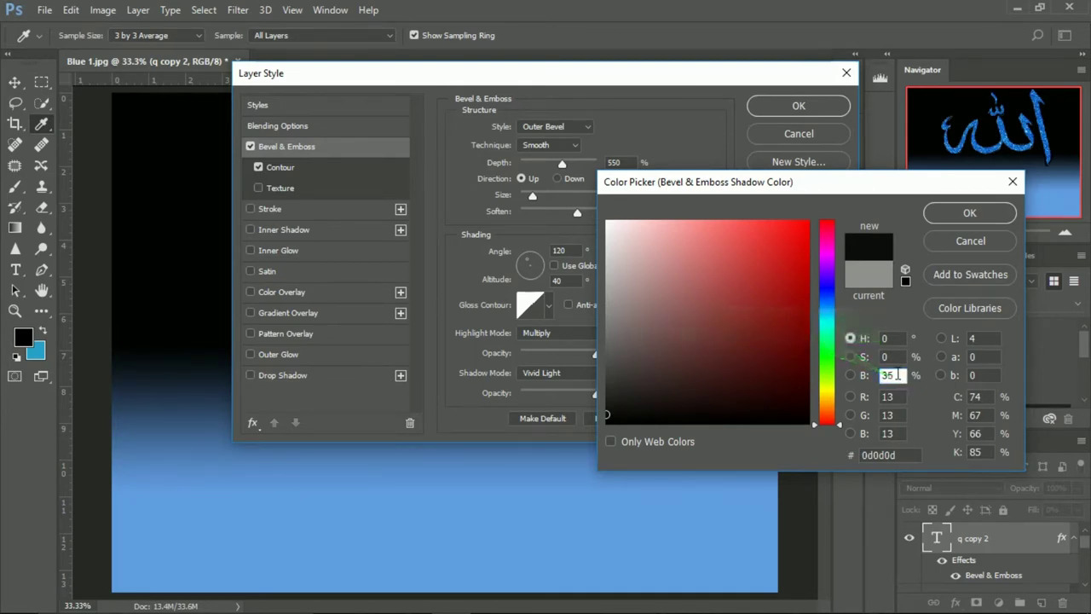
{"action": "type", "text": "5"}
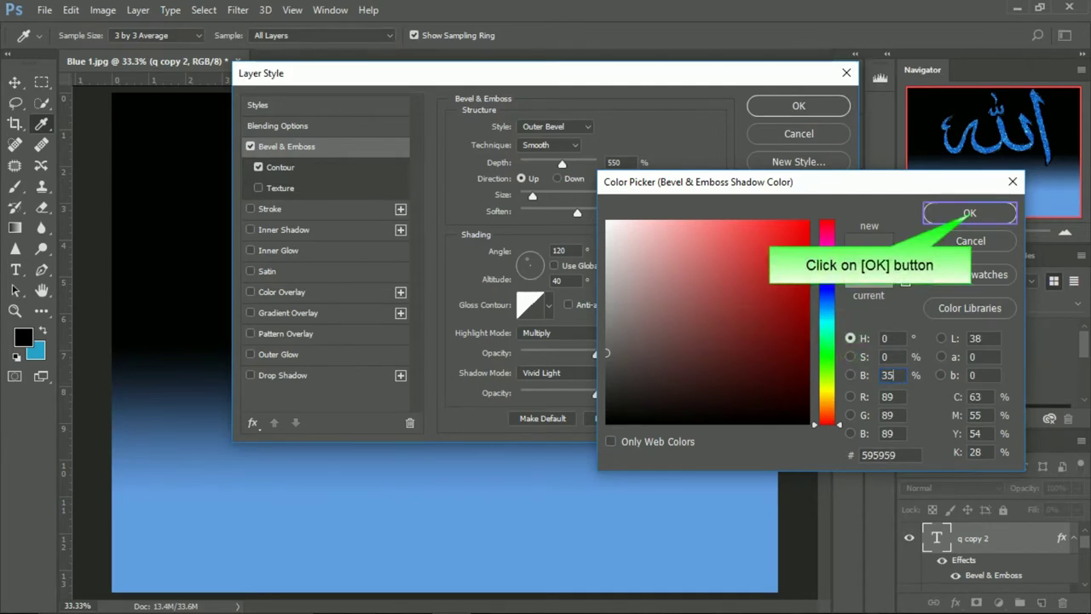
{"action": "left_click", "coordinate": [969, 213]}
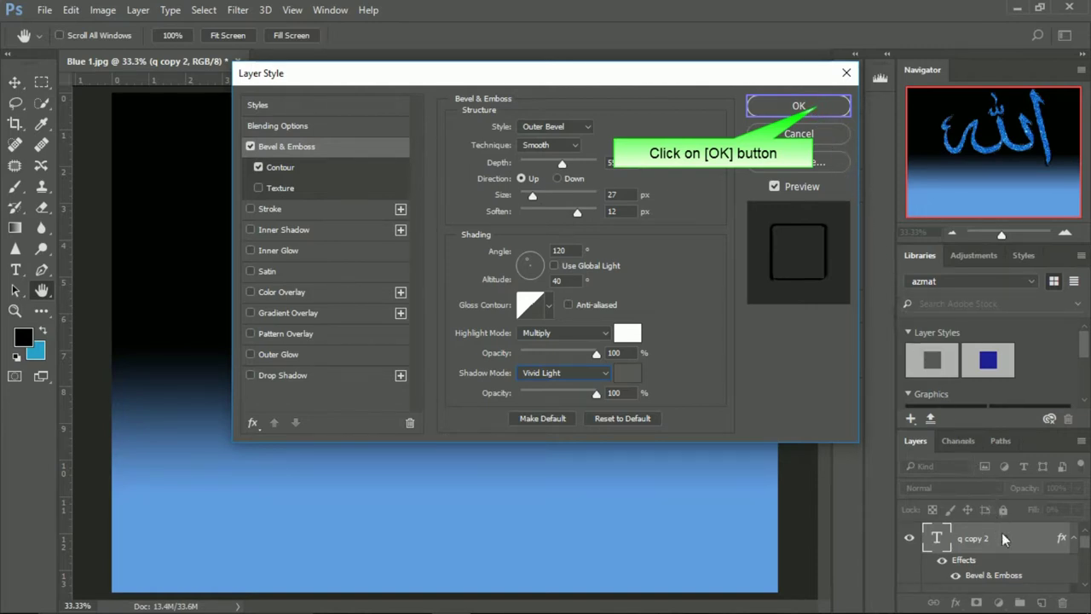
{"action": "key", "text": "Return"}
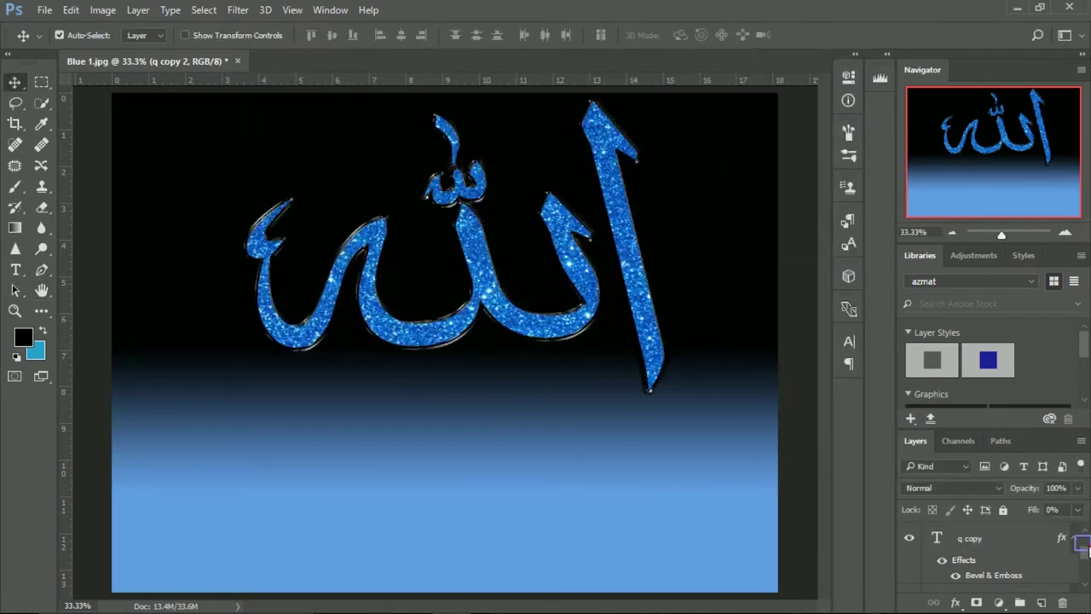
- Toggle the glitter layer's visibility to compare, then hide the gradient Layer 1
{"action": "scroll", "coordinate": [1085, 548], "scroll_direction": "up", "scroll_amount": 1}
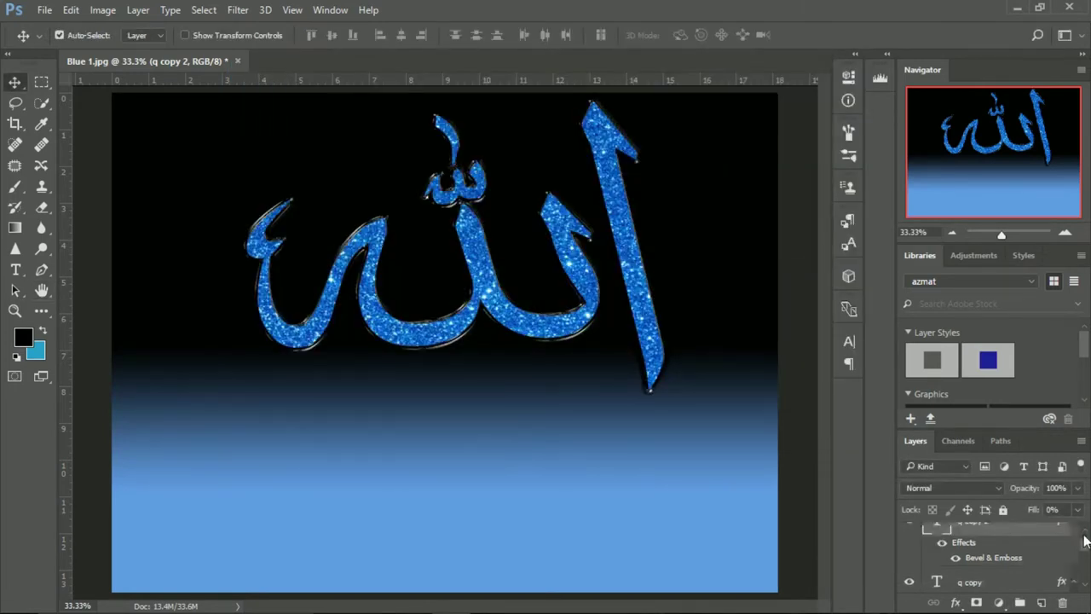
{"action": "scroll", "coordinate": [1086, 550], "scroll_direction": "up", "scroll_amount": 1}
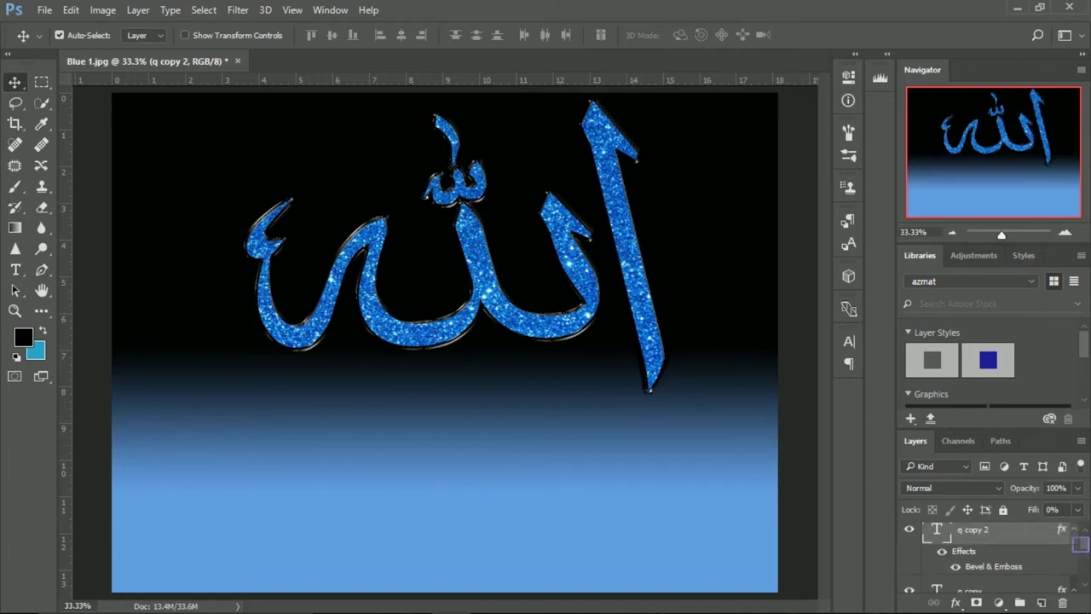
{"action": "scroll", "coordinate": [1088, 562], "scroll_direction": "down", "scroll_amount": 1}
{"action": "scroll", "coordinate": [1088, 571], "scroll_direction": "down", "scroll_amount": 1}
{"action": "scroll", "coordinate": [1088, 580], "scroll_direction": "down", "scroll_amount": 2}
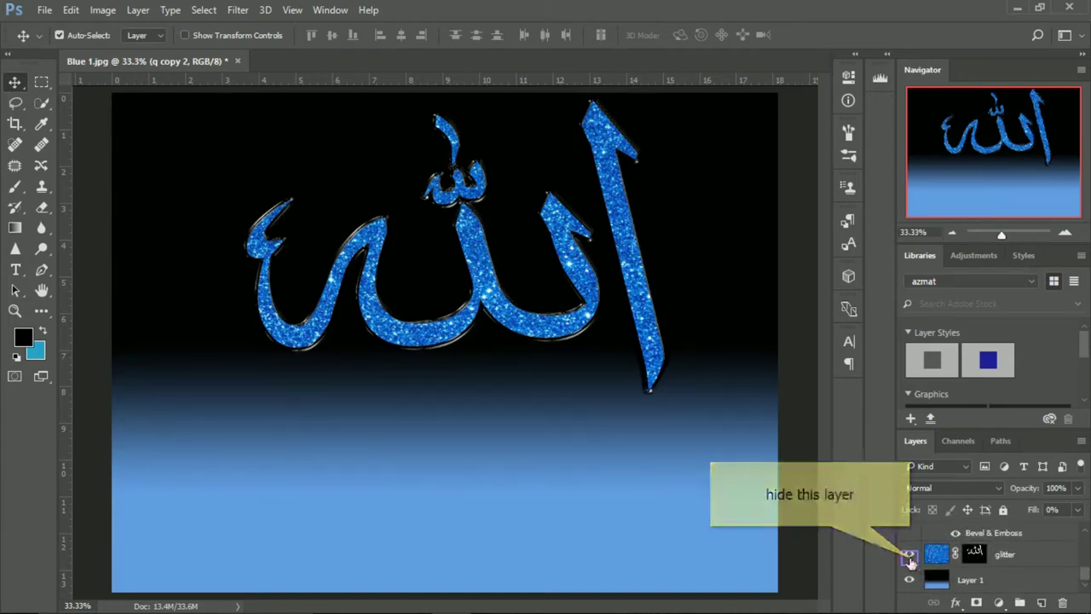
{"action": "left_click", "coordinate": [909, 555]}
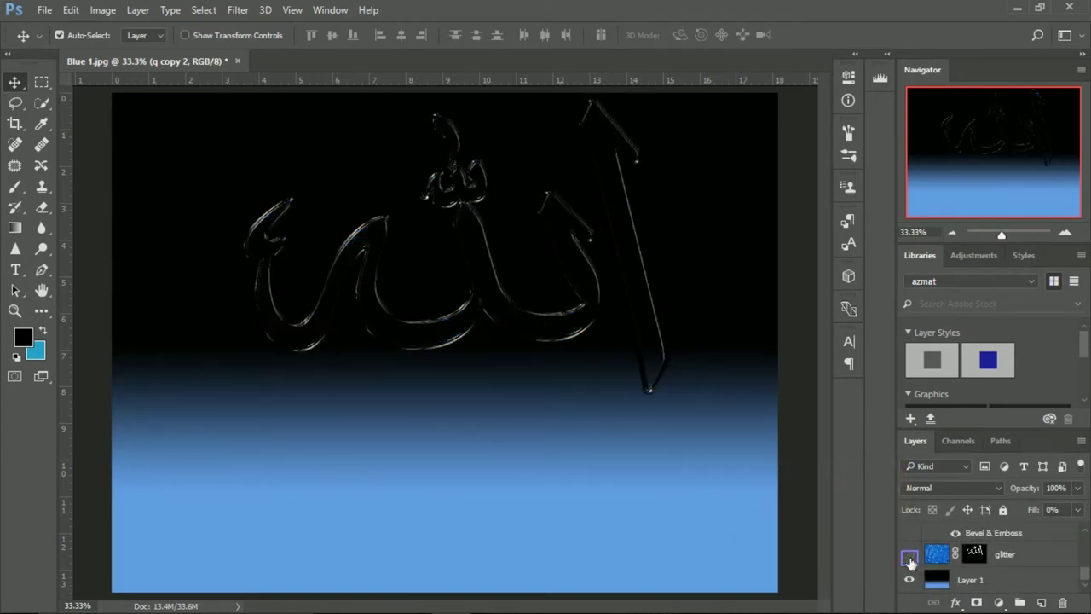
{"action": "left_click", "coordinate": [910, 556]}
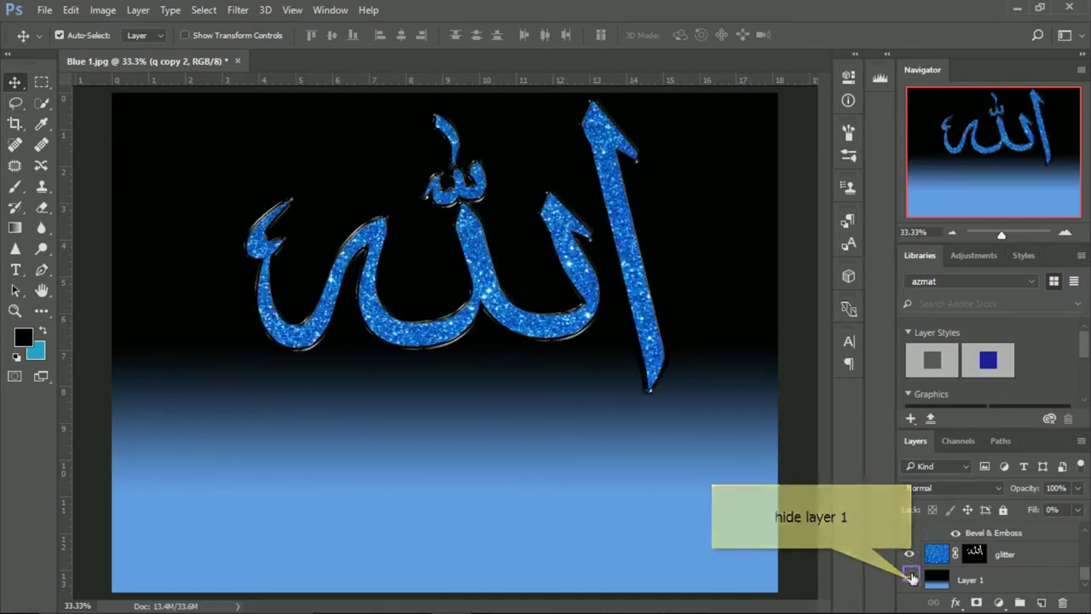
{"action": "left_click", "coordinate": [909, 580]}
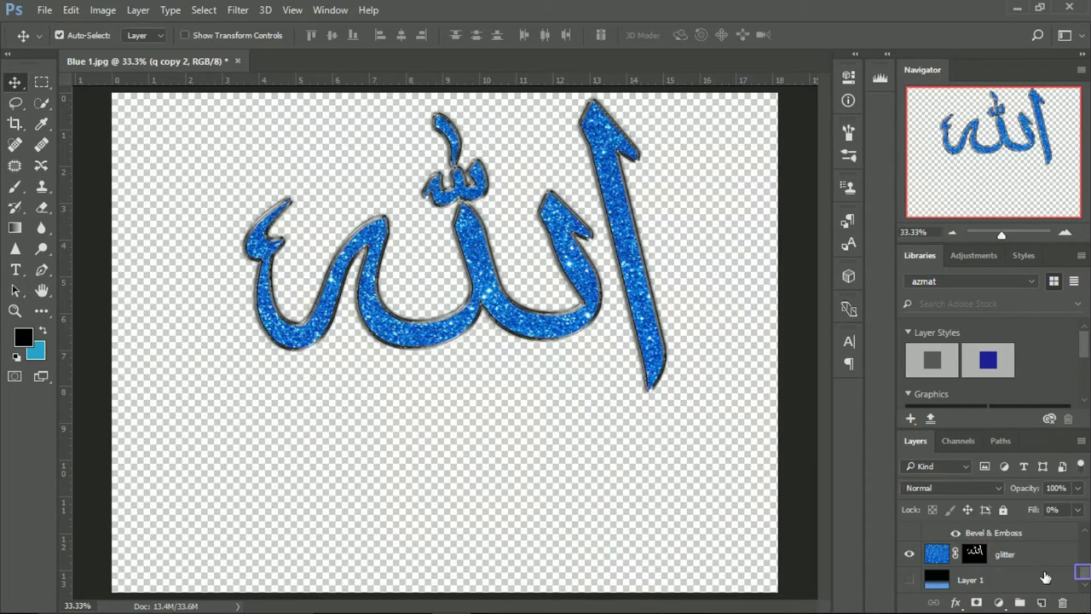
{"action": "left_click_drag", "start_coordinate": [1084, 573], "coordinate": [1086, 542]}
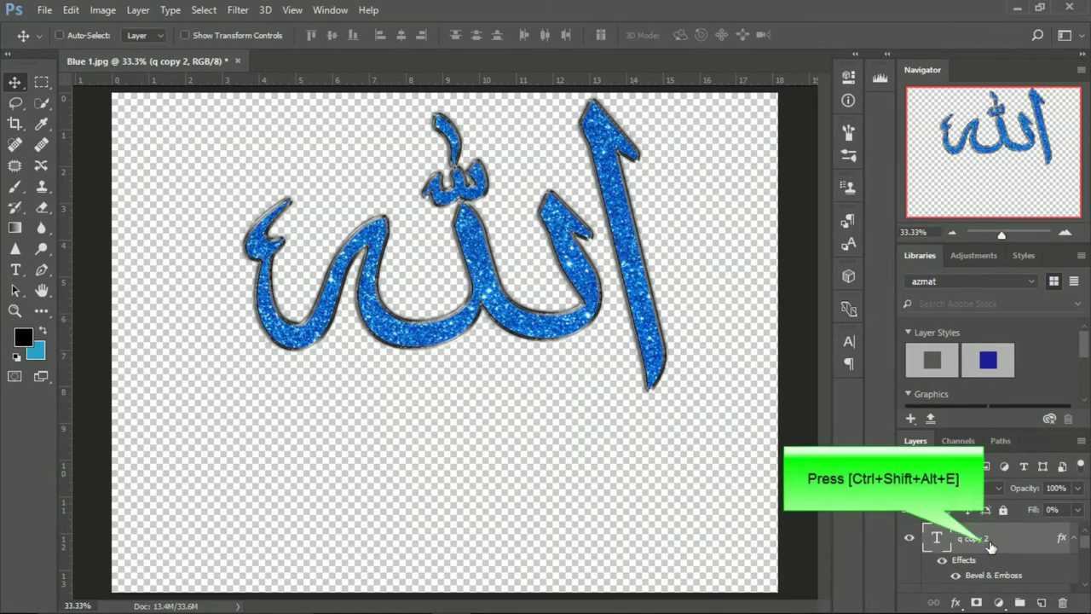
- Stamp all visible content into a new Layer 2 and hide q copy 2, q copy and glitter
{"action": "key", "text": "ctrl+shift+alt+e"}
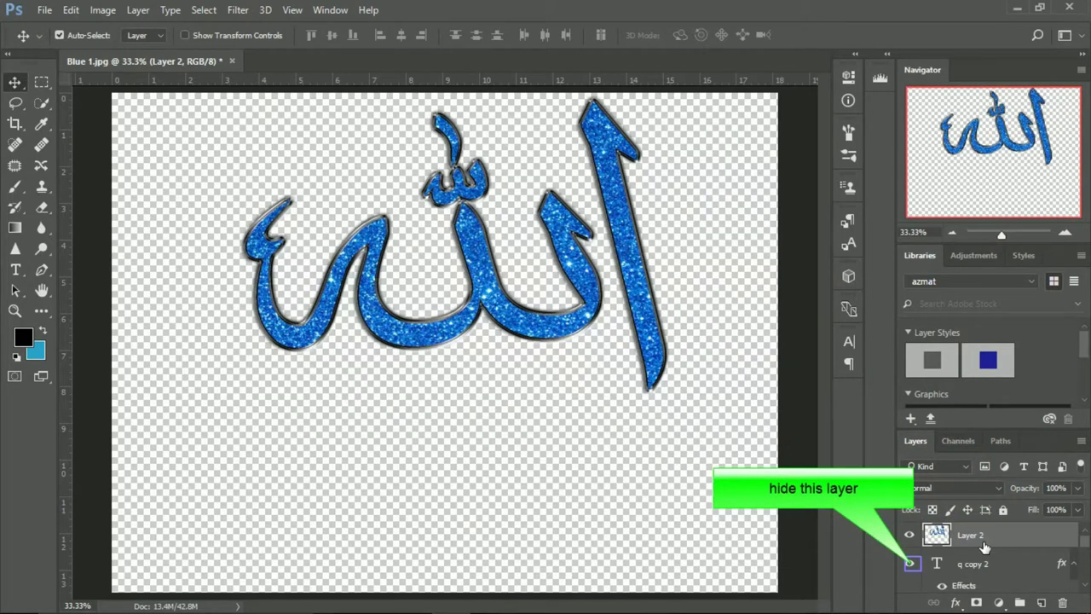
{"action": "left_click", "coordinate": [912, 565]}
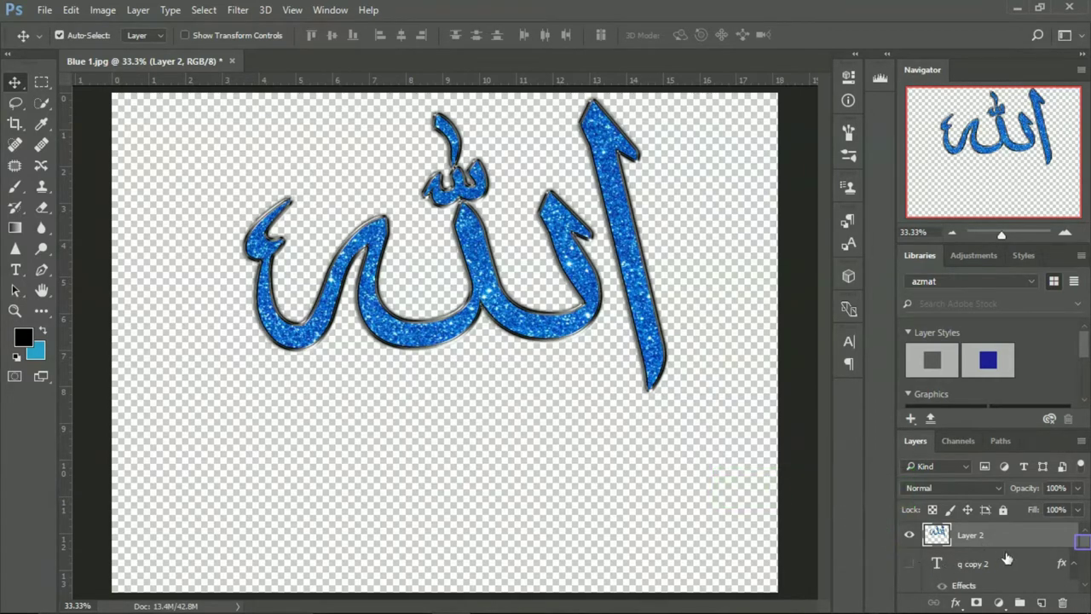
{"action": "scroll", "coordinate": [1083, 545], "scroll_direction": "down", "scroll_amount": 3}
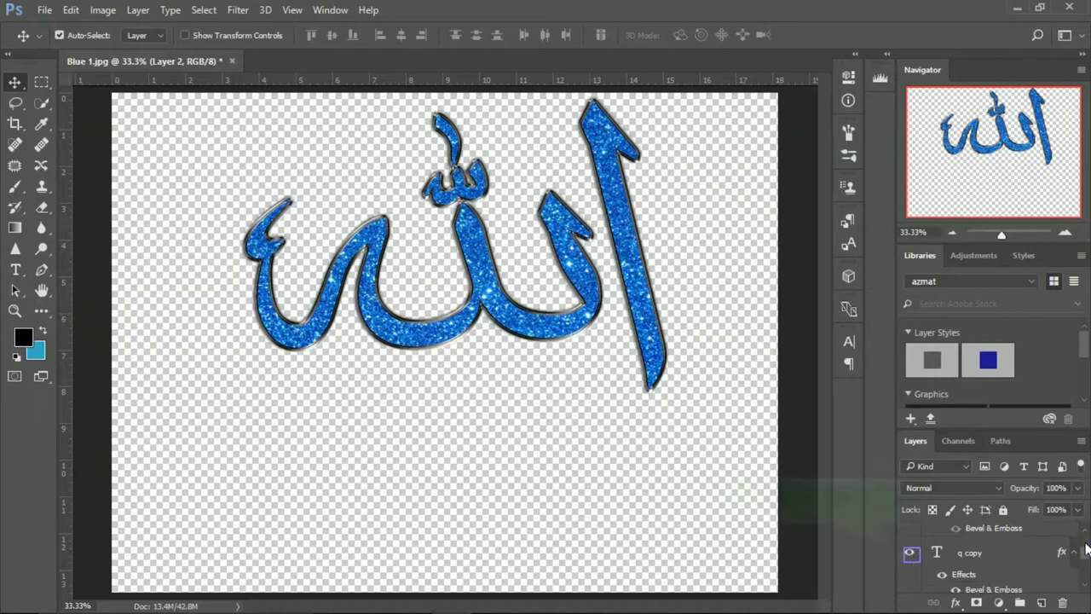
{"action": "left_click", "coordinate": [911, 553]}
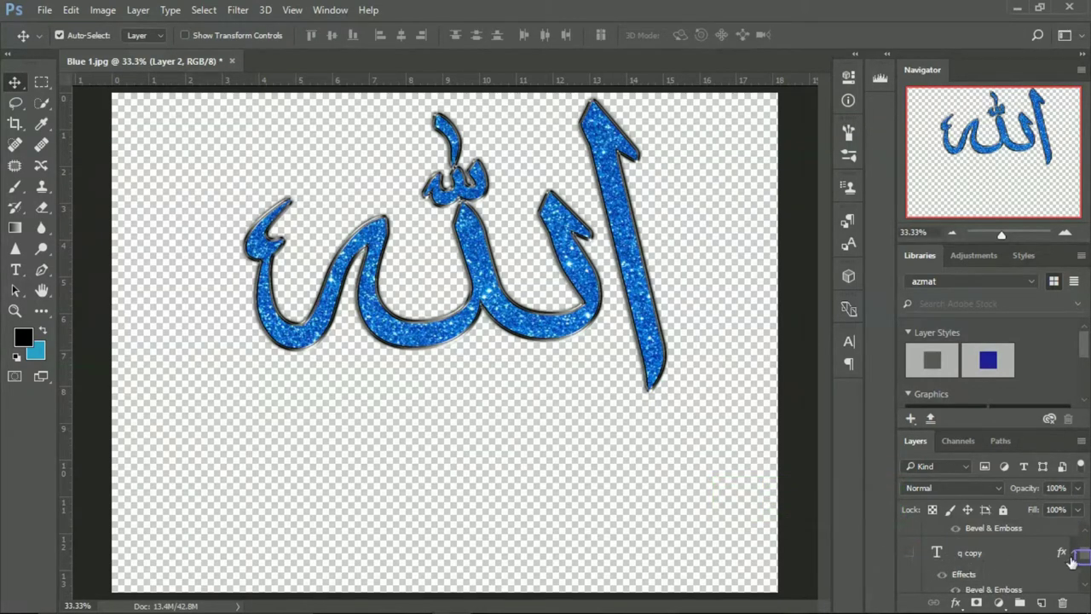
{"action": "scroll", "coordinate": [1082, 561], "scroll_direction": "down", "scroll_amount": 2}
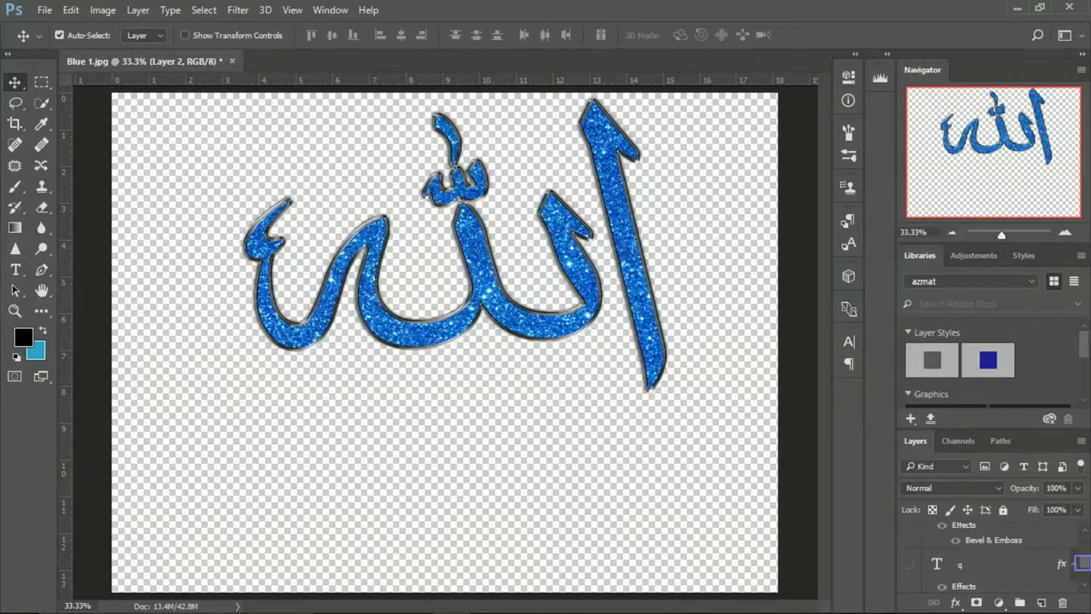
{"action": "scroll", "coordinate": [1067, 569], "scroll_direction": "down", "scroll_amount": 3}
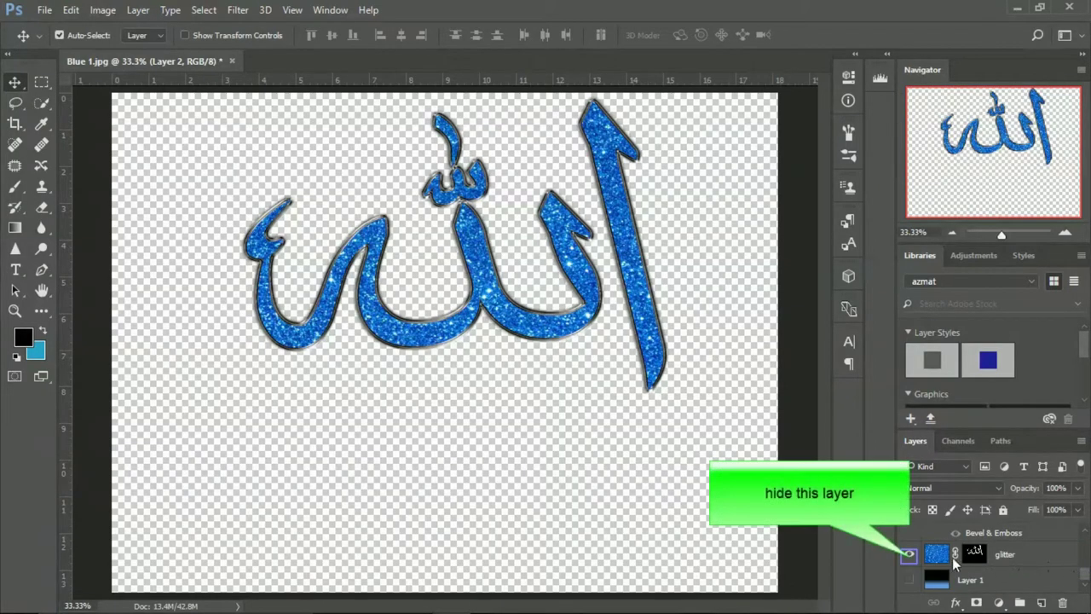
{"action": "left_click", "coordinate": [909, 556]}
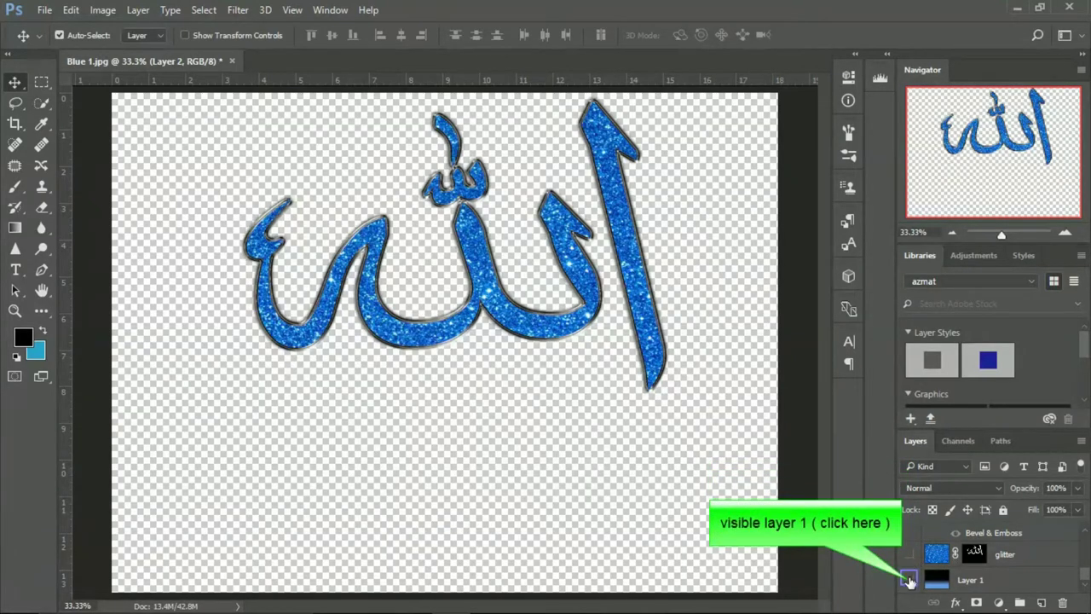
- Show the gradient Layer 1 again and duplicate Layer 2
{"action": "left_click", "coordinate": [910, 579]}
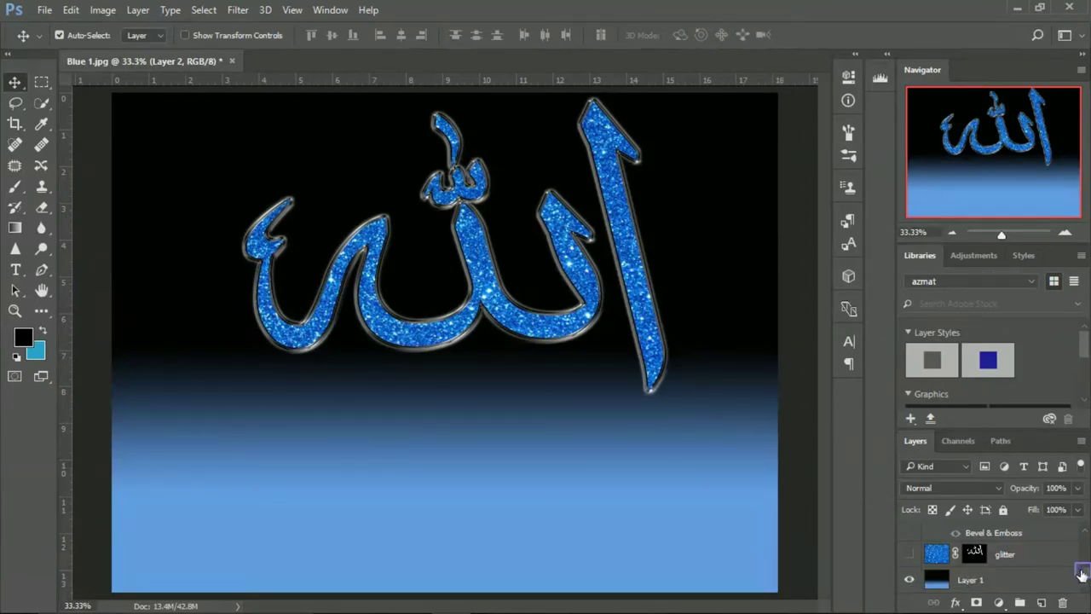
{"action": "left_click_drag", "start_coordinate": [1082, 571], "coordinate": [1086, 540]}
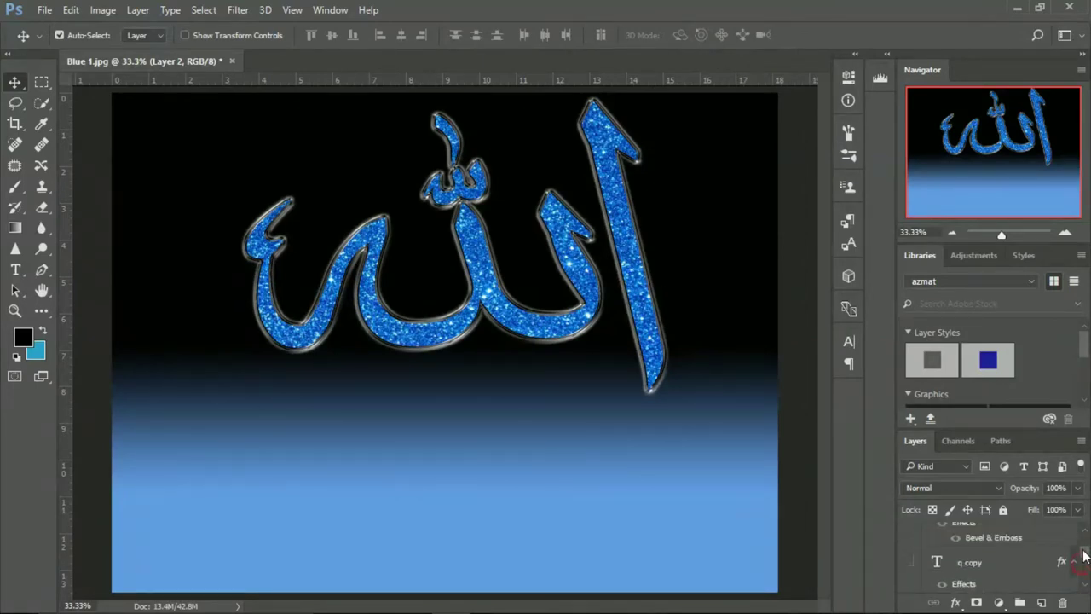
{"action": "key", "text": "ctrl"}
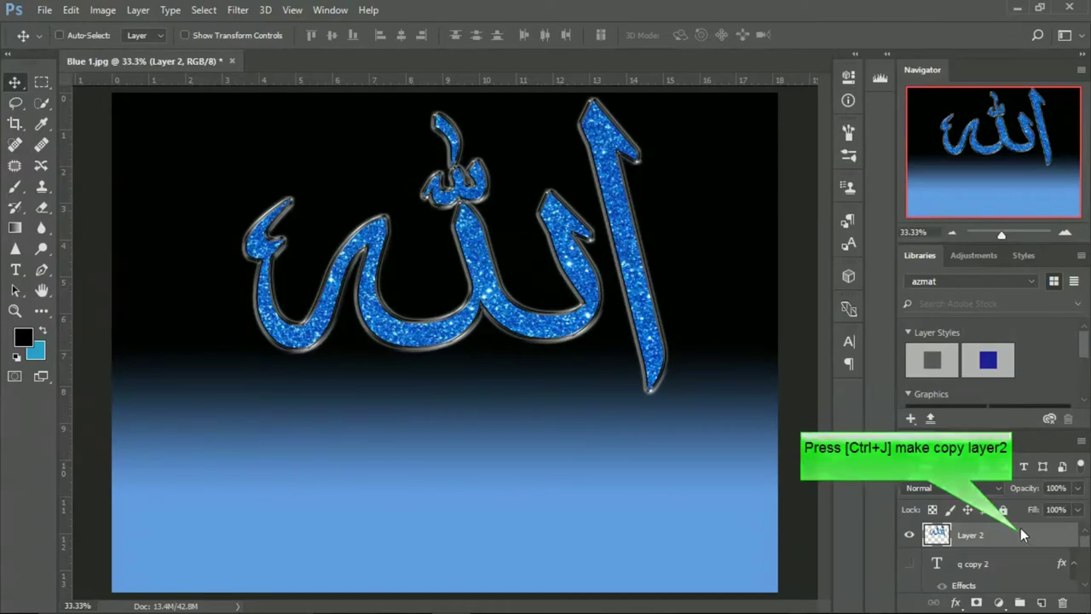
{"action": "key", "text": "ctrl+j"}
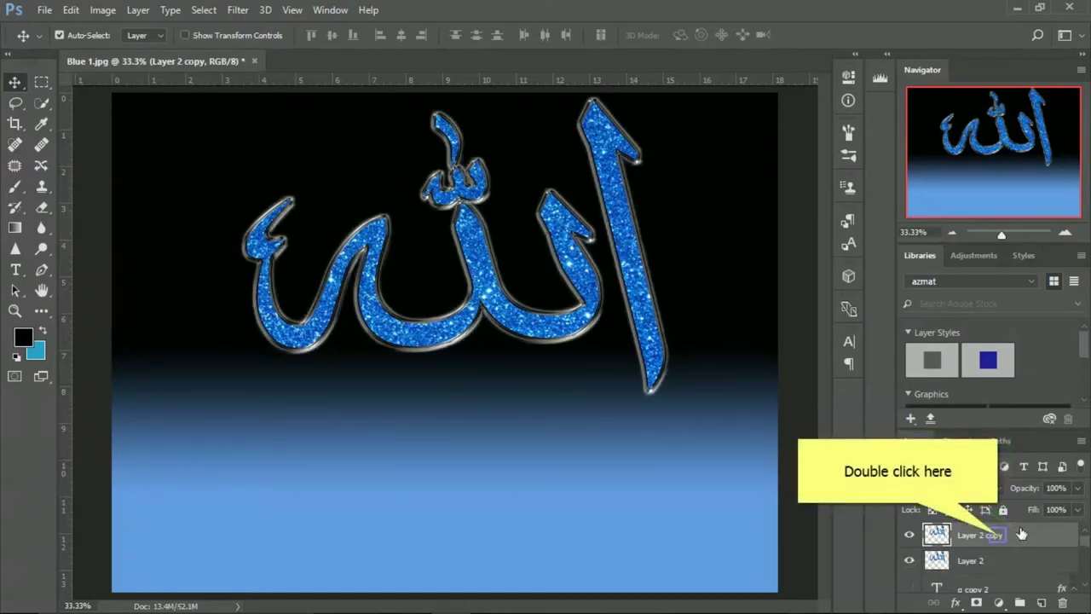
- Rename the Layer 2 copy to 'reflection' and flip it vertically via Edit > Transform
{"action": "double_click", "coordinate": [1001, 535]}
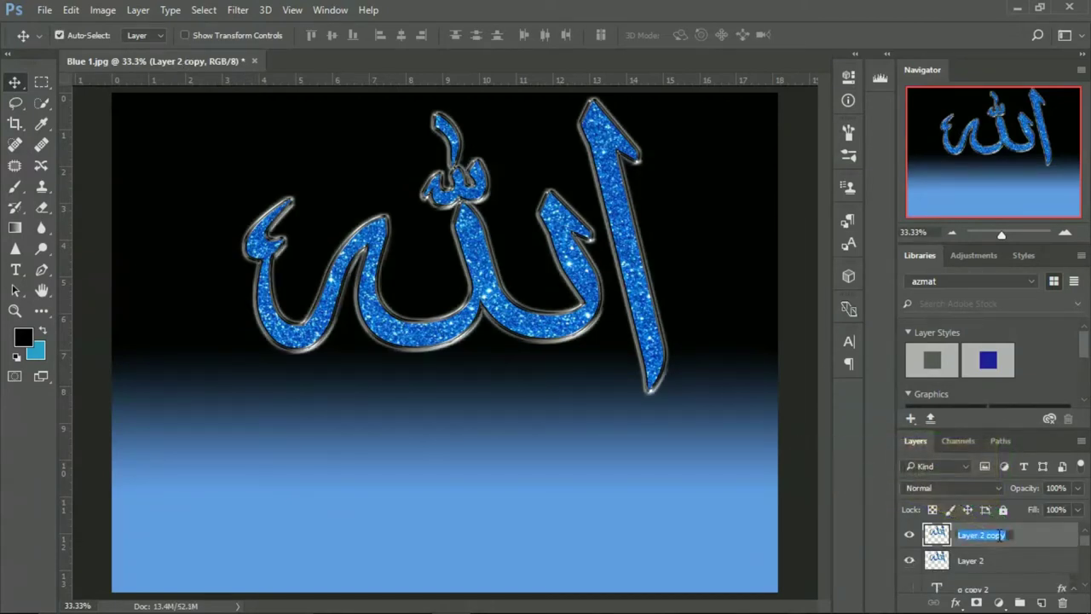
{"action": "key", "text": "BackSpace"}
{"action": "type", "text": "reflect"}
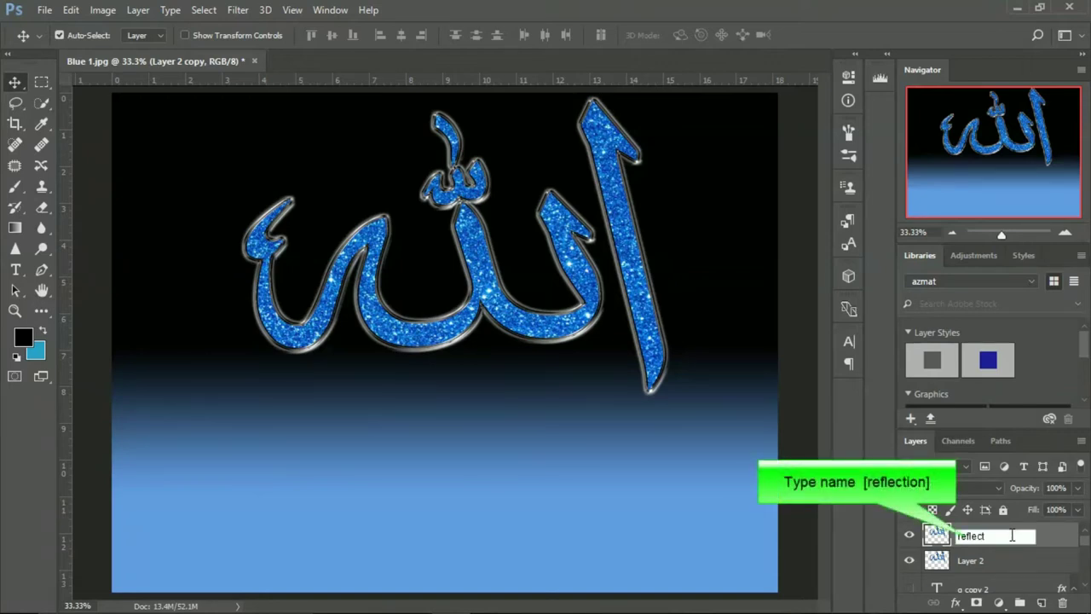
{"action": "type", "text": "n"}
{"action": "key", "text": "Return"}
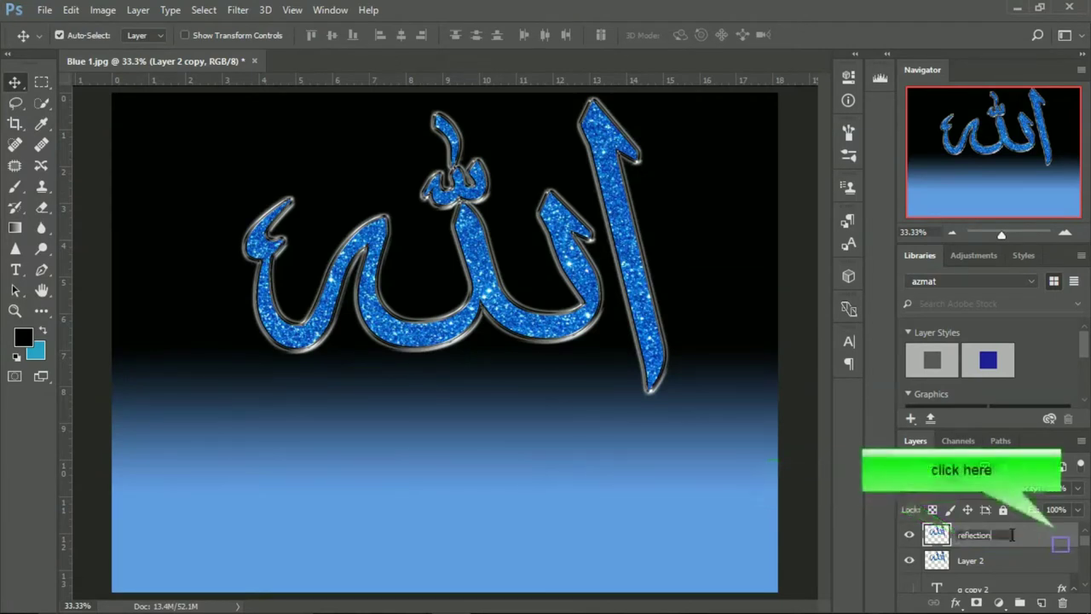
{"action": "left_click", "coordinate": [1061, 543]}
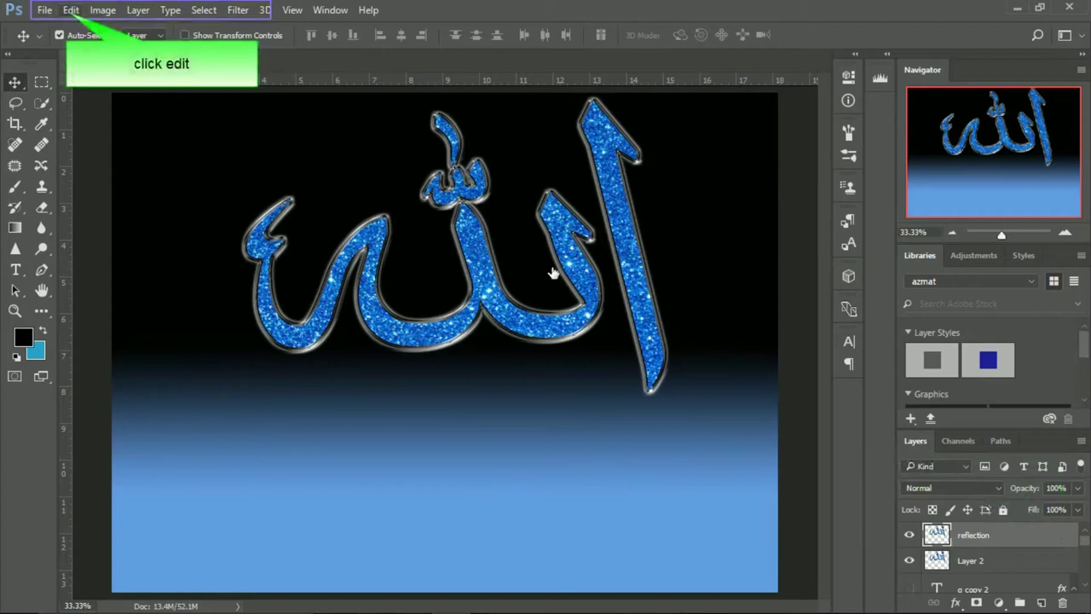
{"action": "left_click", "coordinate": [69, 14]}
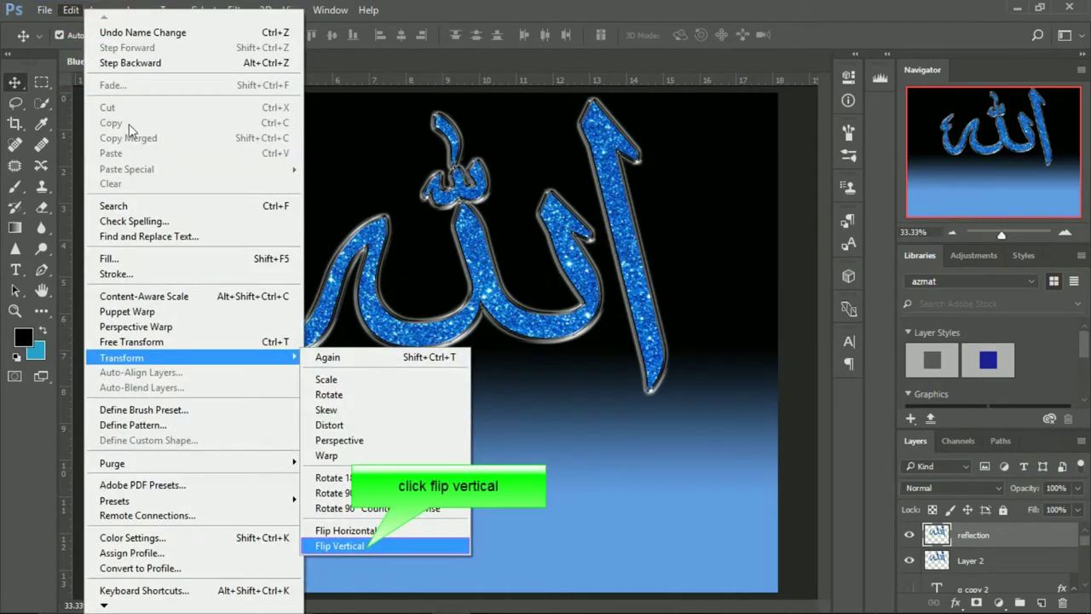
{"action": "left_click", "coordinate": [353, 545]}
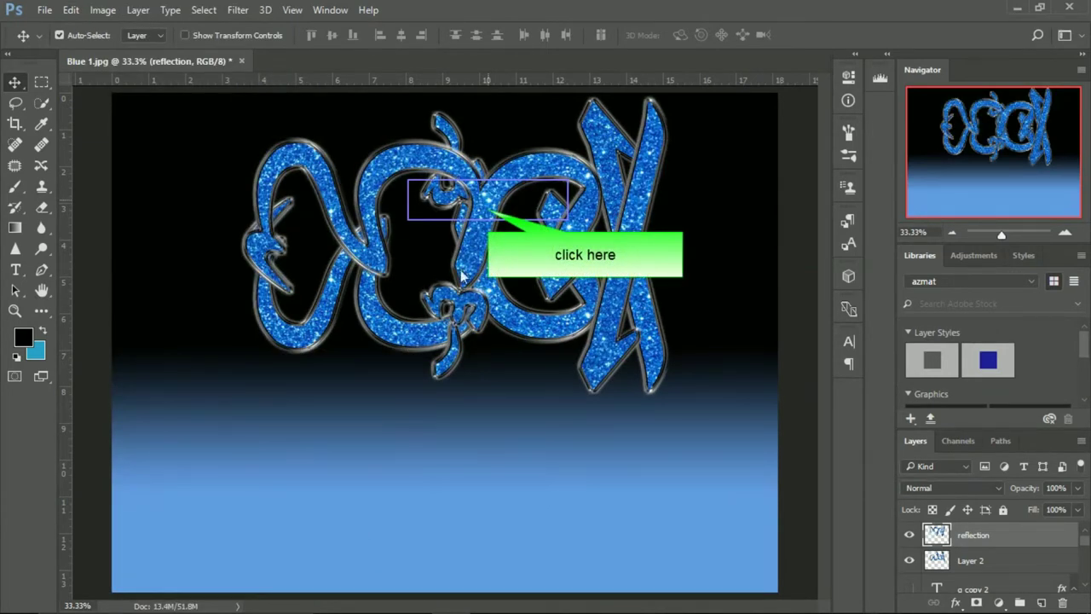
- Move the flipped reflection below the calligraphy and rotate it about 13°
{"action": "mouse_move", "coordinate": [490, 207]}
{"action": "left_mouse_down"}
{"action": "mouse_move", "coordinate": [486, 417]}
{"action": "mouse_move", "coordinate": [473, 405]}
{"action": "left_mouse_up"}
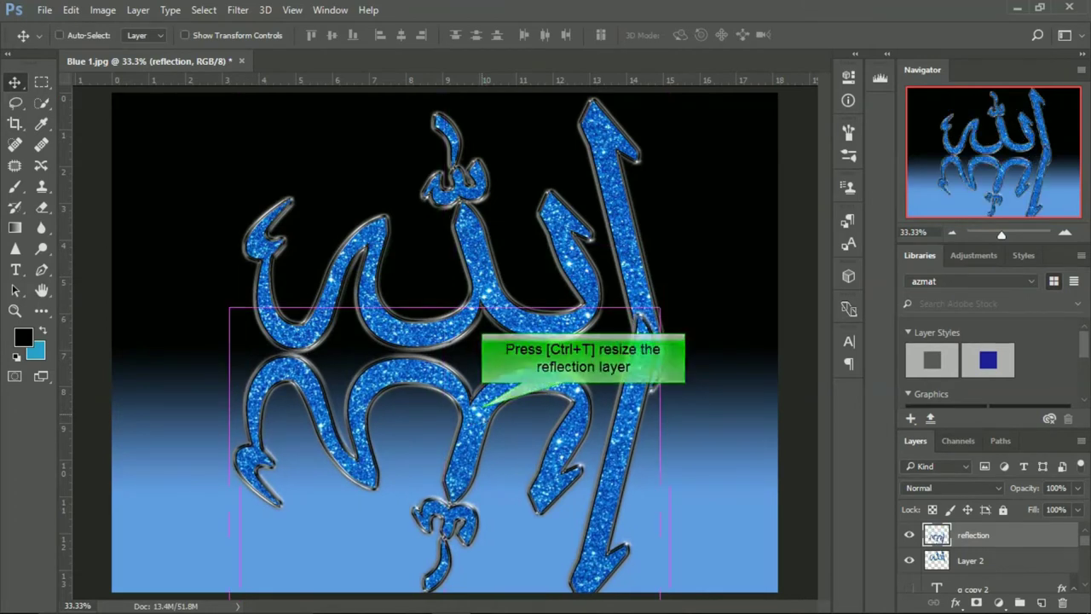
{"action": "key", "text": "ctrl+t"}
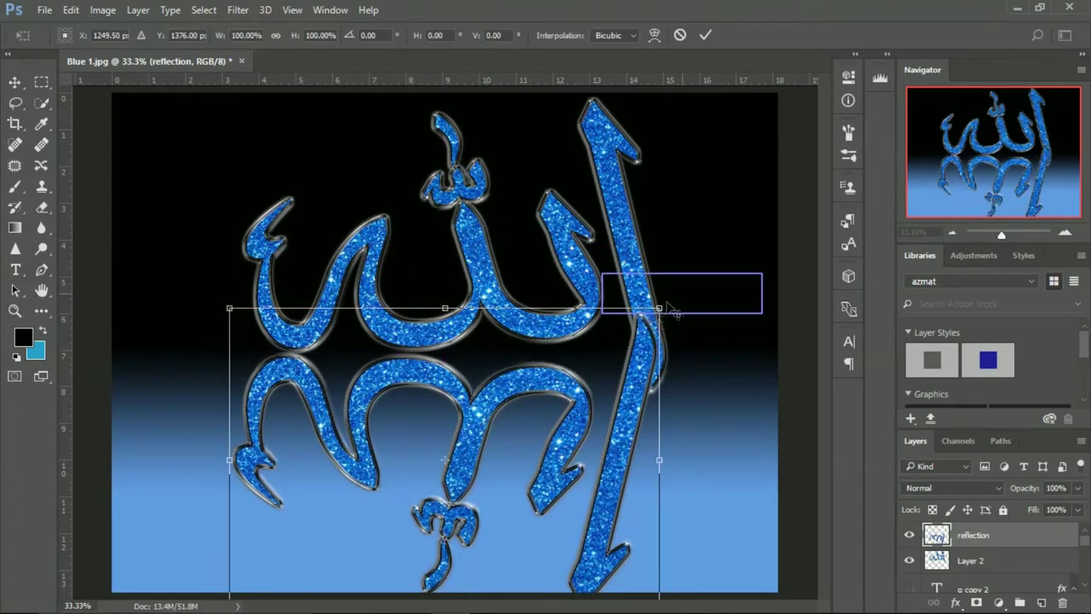
{"action": "left_click_drag", "start_coordinate": [682, 293], "coordinate": [677, 294]}
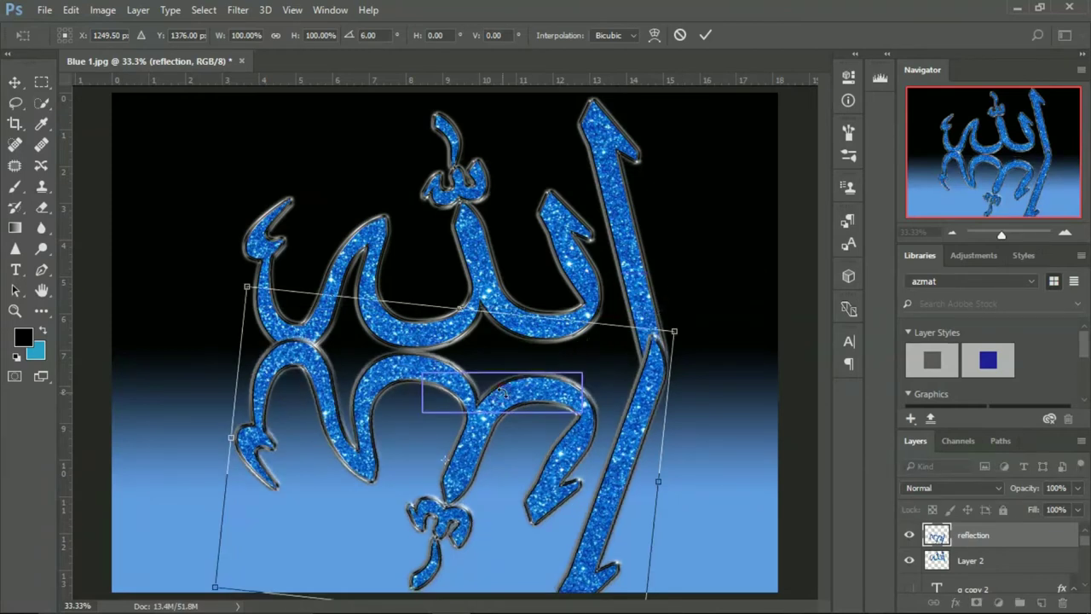
{"action": "left_click_drag", "start_coordinate": [503, 392], "coordinate": [496, 424]}
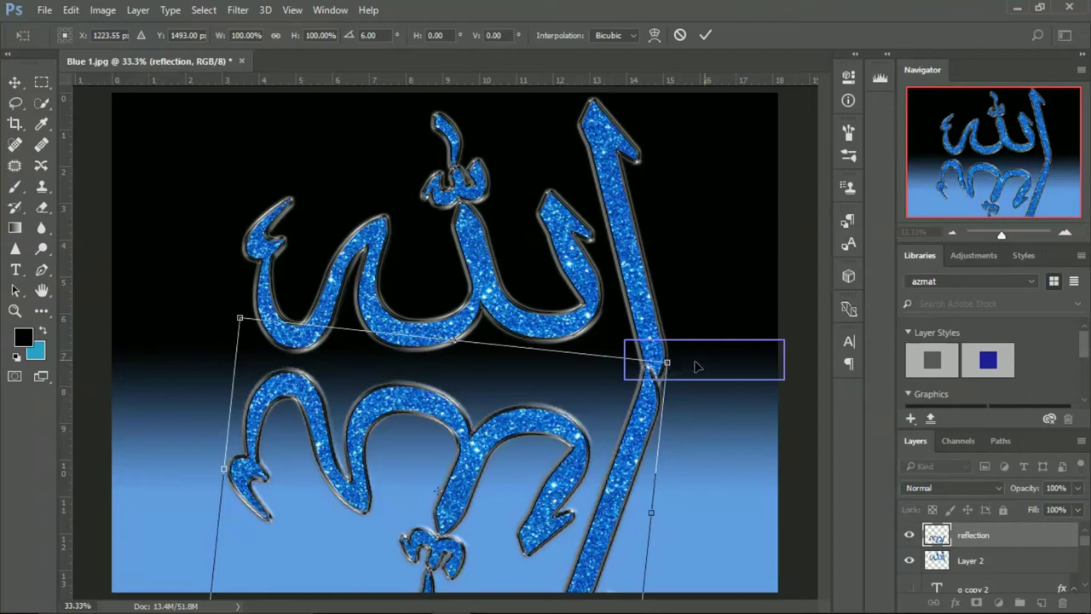
{"action": "left_click_drag", "start_coordinate": [704, 364], "coordinate": [704, 360]}
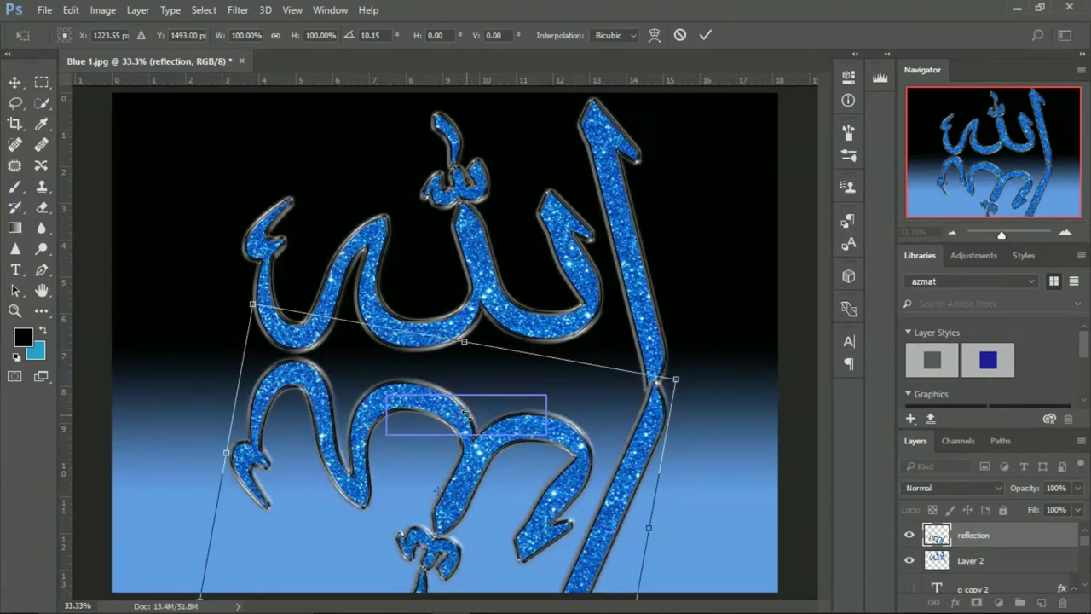
{"action": "left_click_drag", "start_coordinate": [466, 413], "coordinate": [452, 418]}
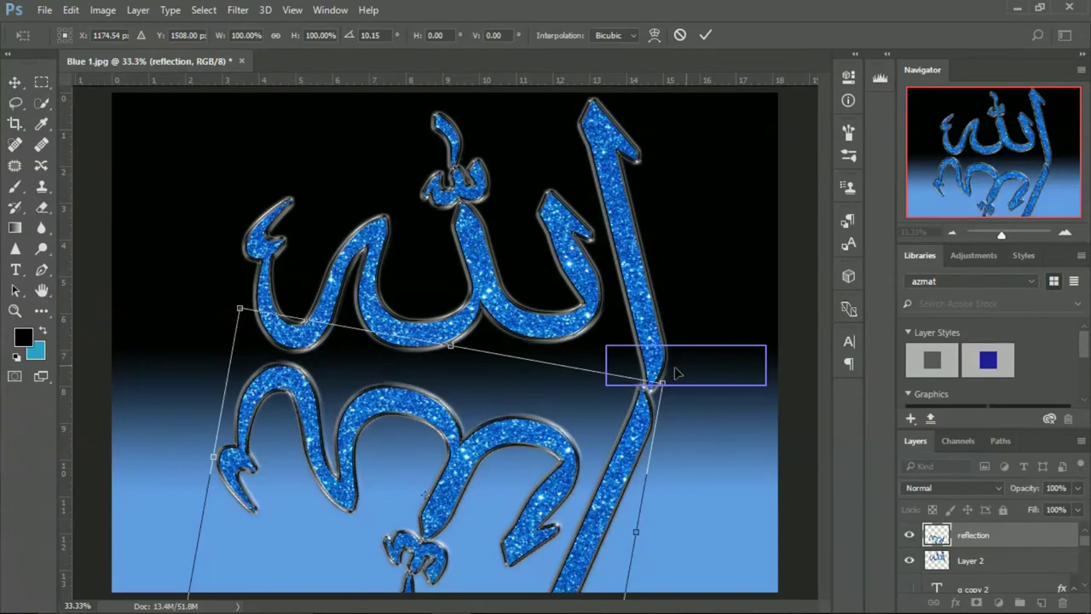
{"action": "left_click_drag", "start_coordinate": [685, 364], "coordinate": [680, 375]}
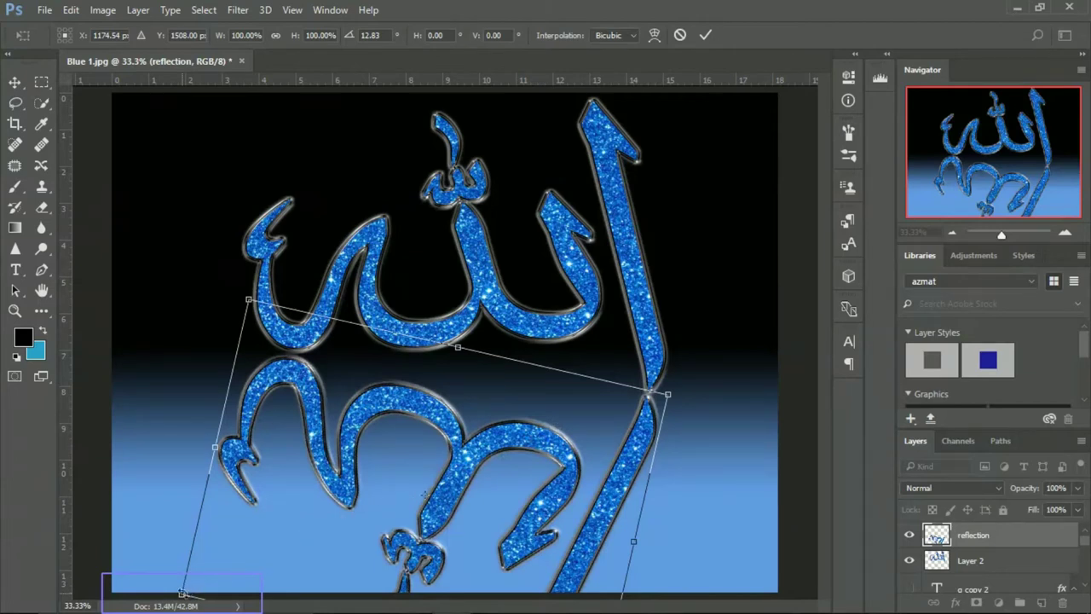
- Shrink the reflection slightly, position it just under the lettering, and commit the transform
{"action": "left_click_drag", "start_coordinate": [181, 592], "coordinate": [199, 563]}
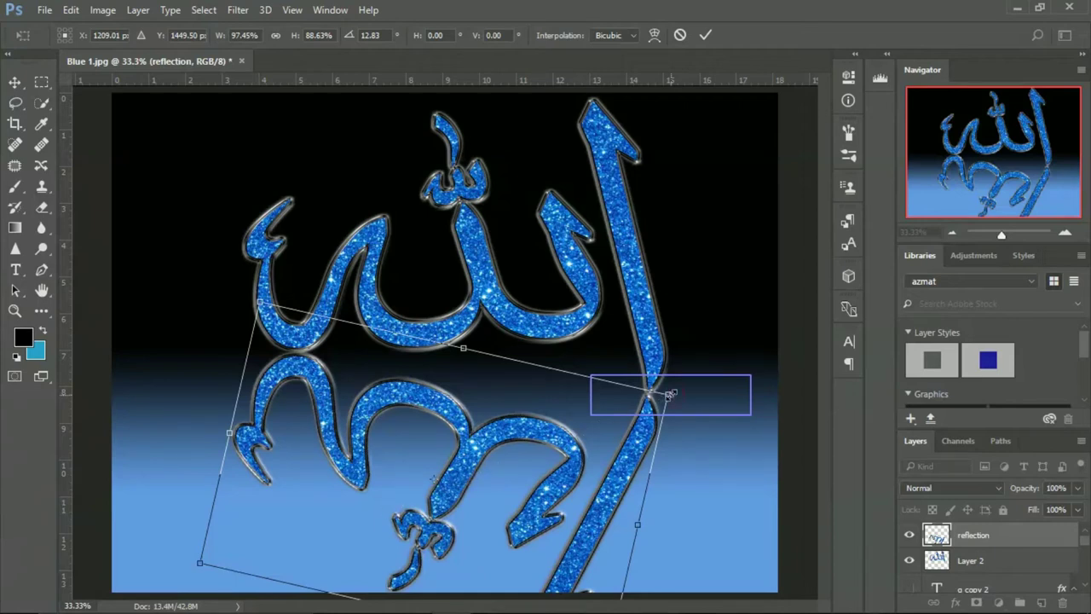
{"action": "left_click_drag", "start_coordinate": [669, 395], "coordinate": [656, 411]}
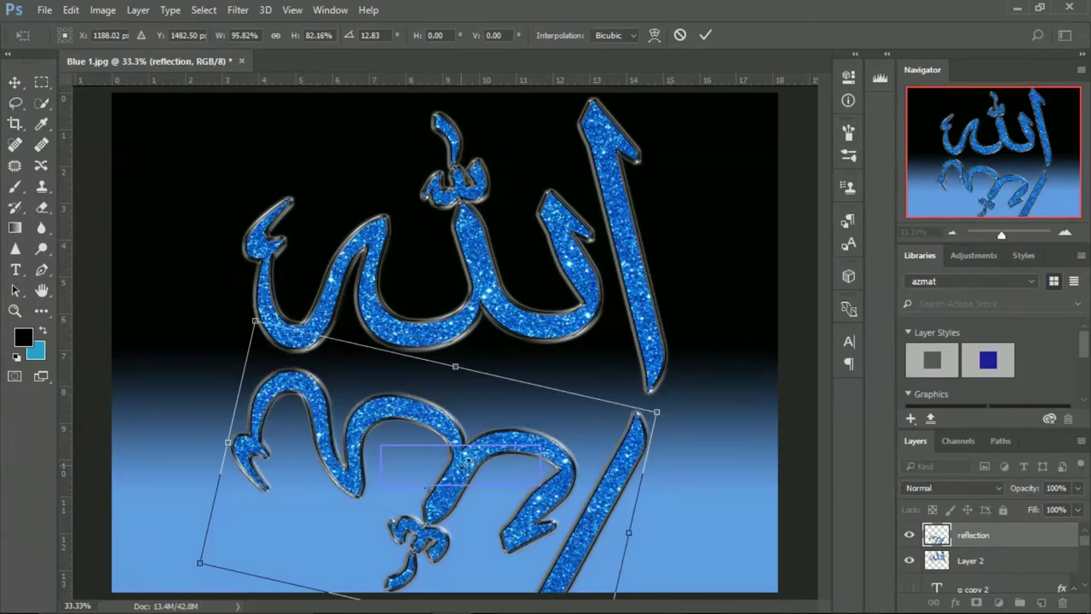
{"action": "left_click_drag", "start_coordinate": [460, 463], "coordinate": [467, 461]}
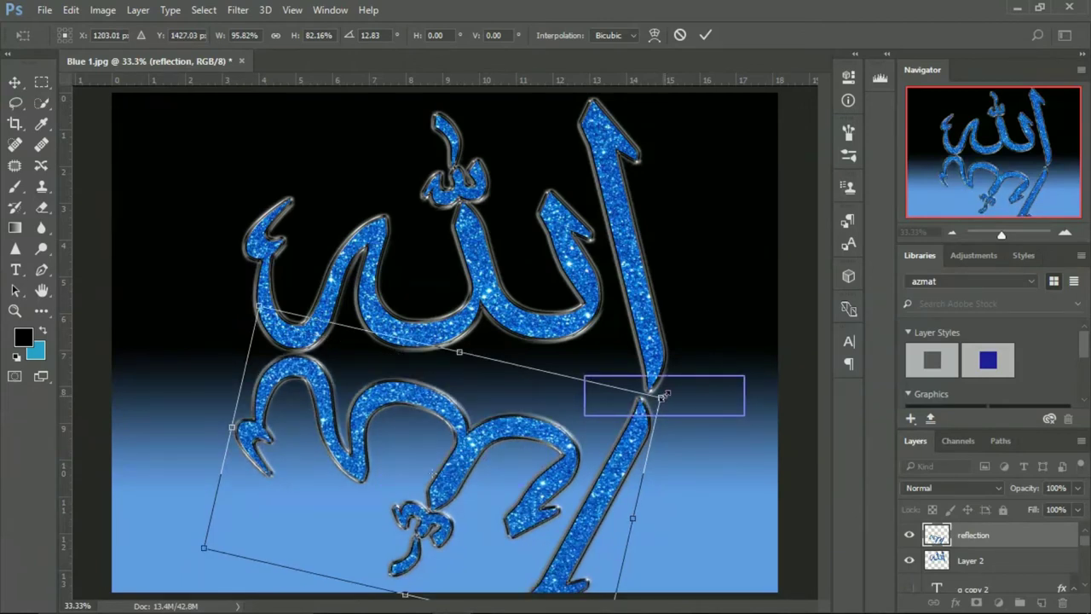
{"action": "left_click_drag", "start_coordinate": [661, 396], "coordinate": [643, 418]}
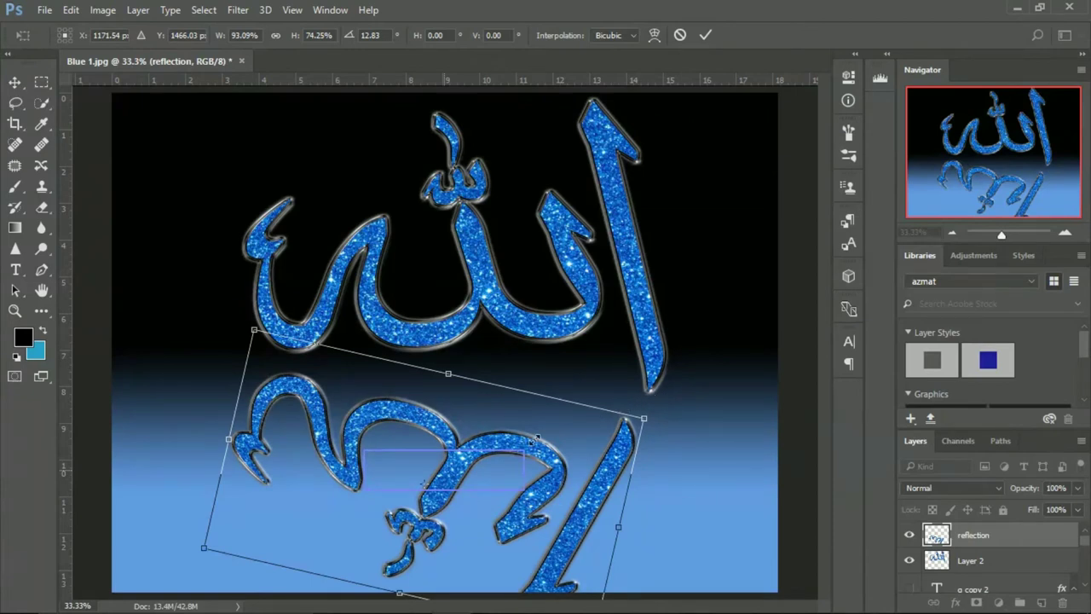
{"action": "left_click_drag", "start_coordinate": [443, 469], "coordinate": [454, 446]}
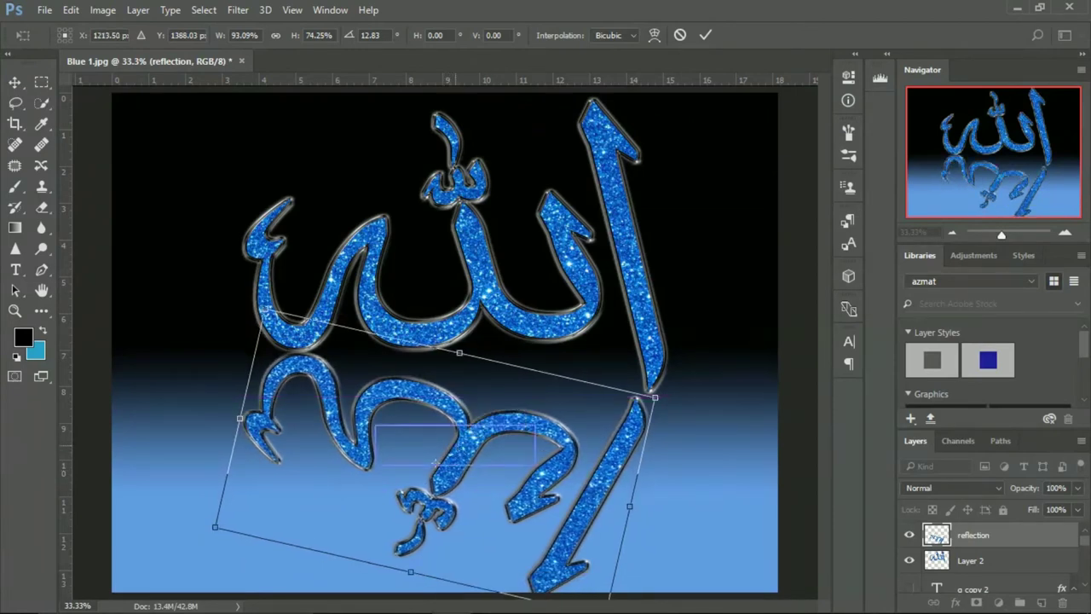
{"action": "left_click_drag", "start_coordinate": [434, 461], "coordinate": [445, 461]}
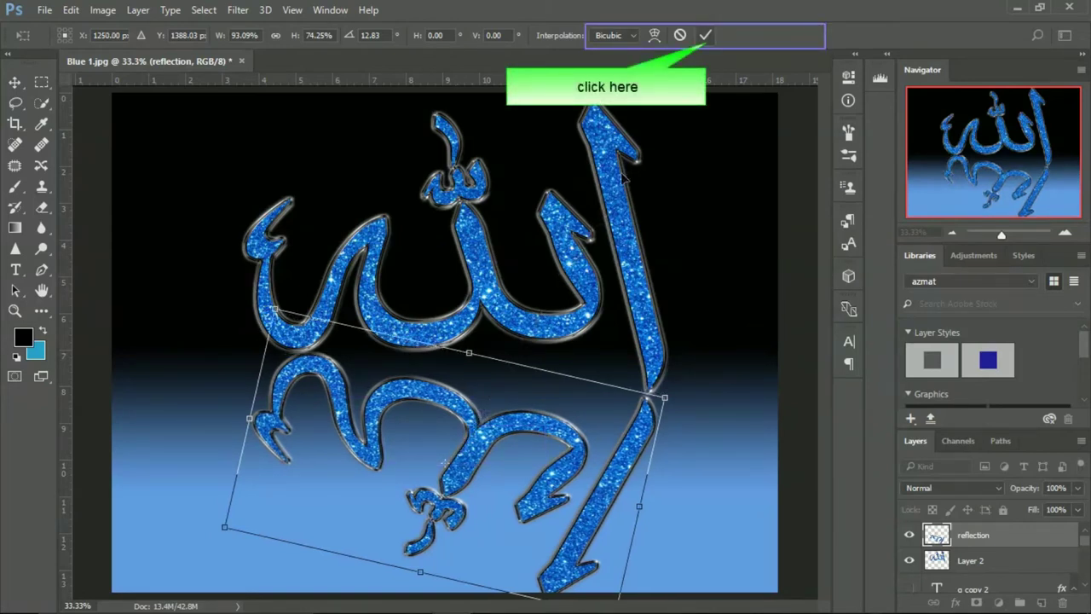
{"action": "left_click", "coordinate": [705, 35]}
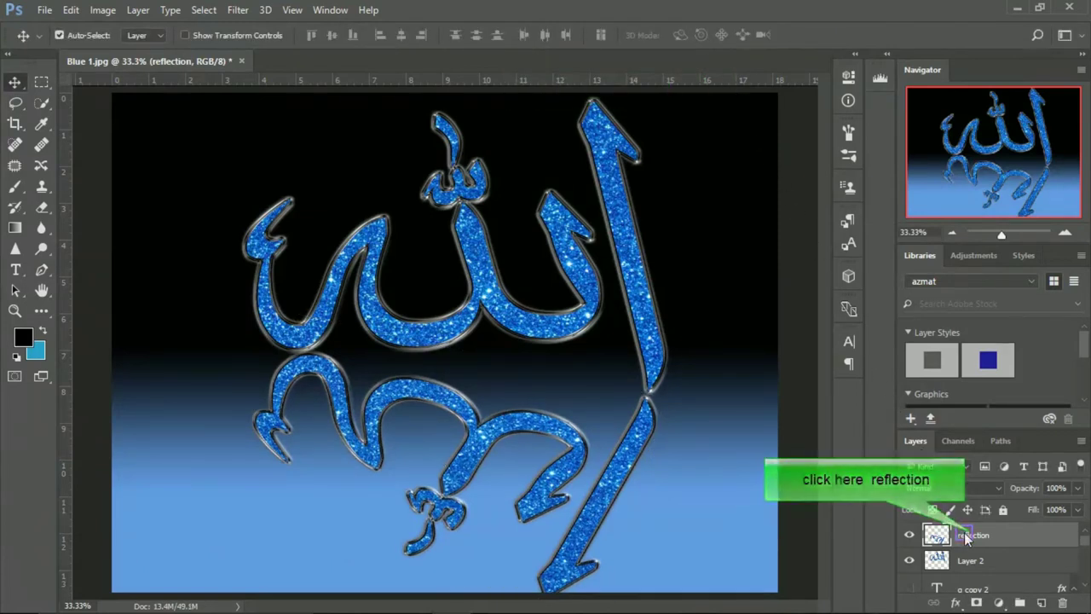
- Set the reflection layer's Fill to 20% so the mirrored calligraphy turns faint
{"action": "left_click", "coordinate": [1057, 510]}
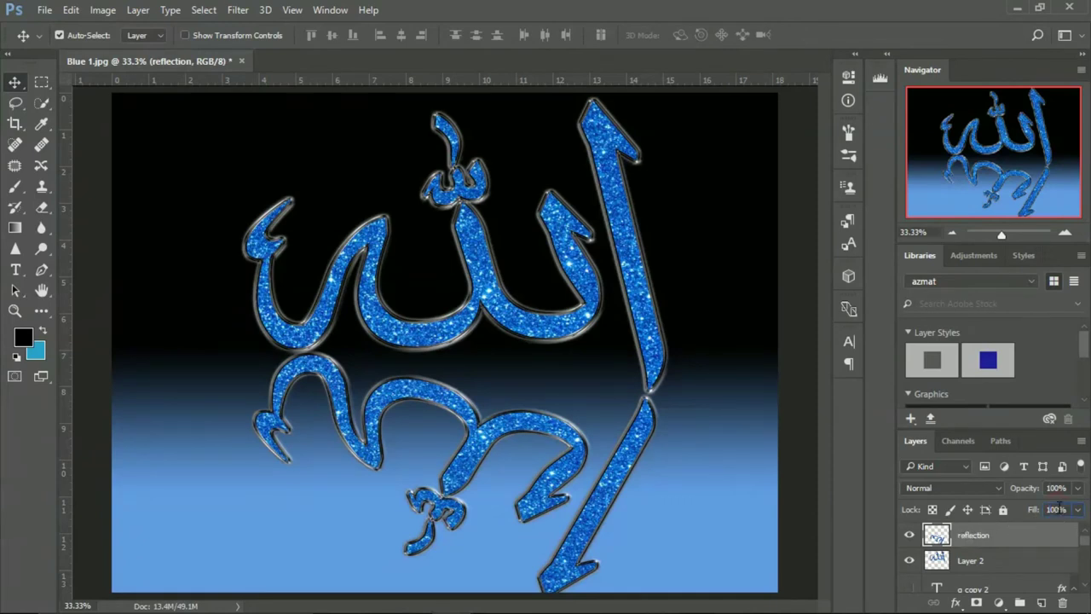
{"action": "type", "text": "10"}
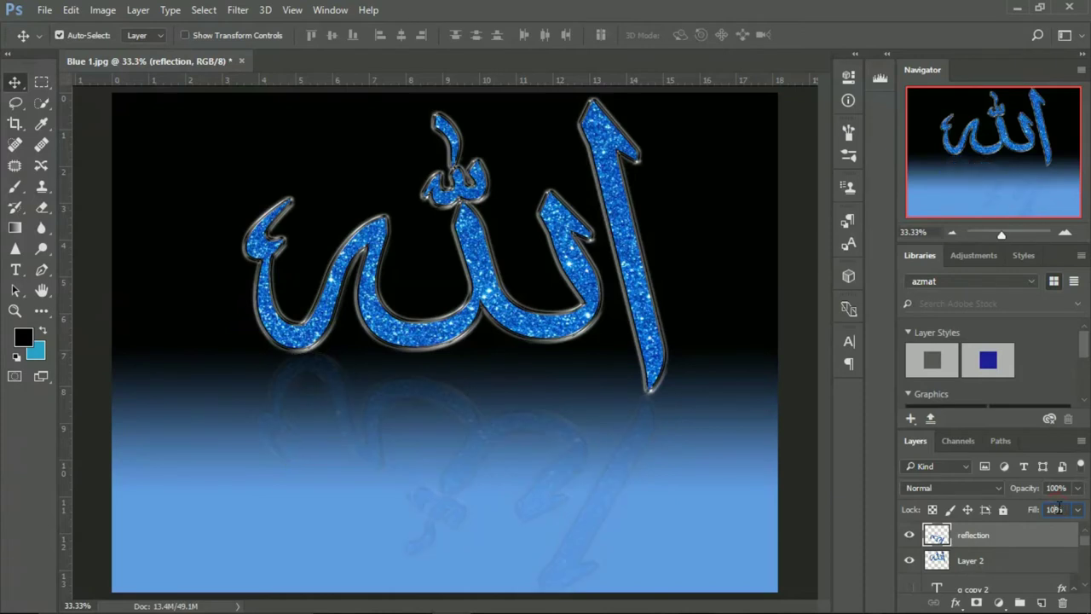
{"action": "type", "text": "1"}
{"action": "left_click", "coordinate": [1055, 507]}
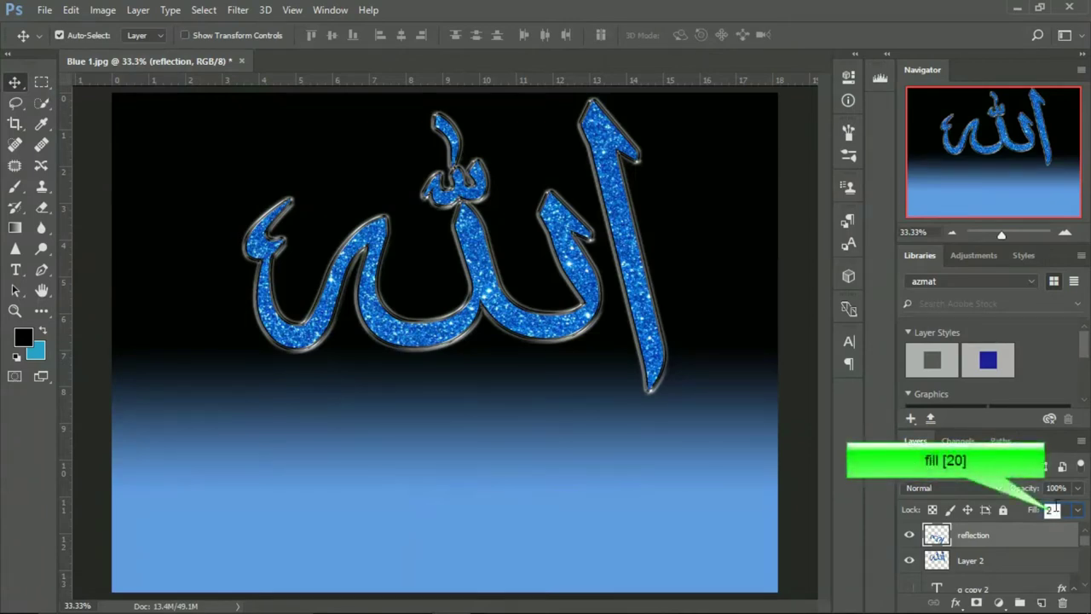
{"action": "type", "text": "0"}
{"action": "left_click", "coordinate": [41, 229]}
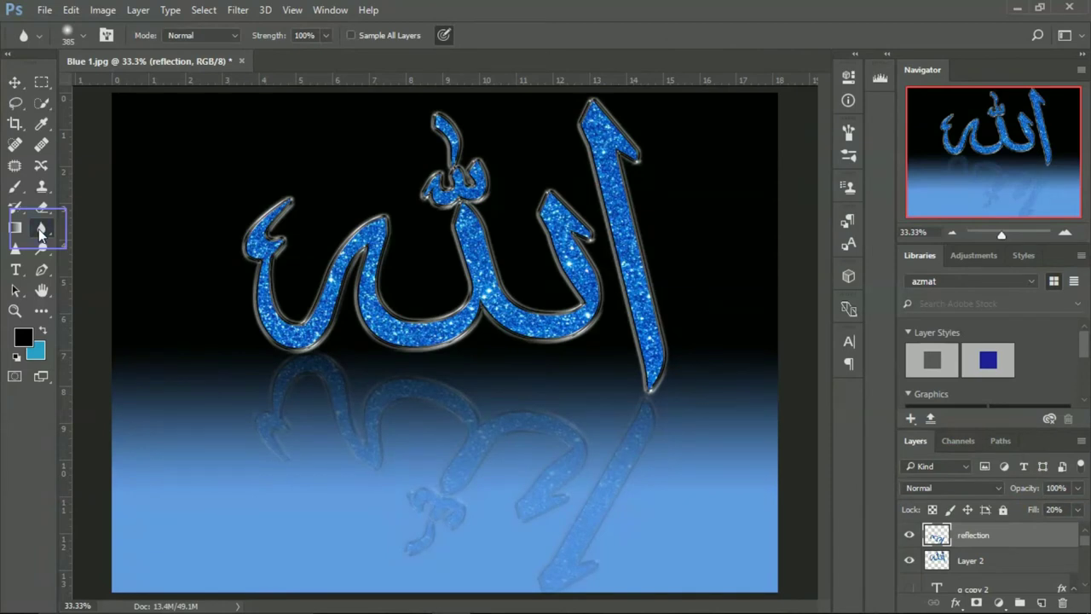
- Brush the Blur Tool across the mirrored reflection lettering to soften its glitter
{"action": "right_click", "coordinate": [39, 228]}
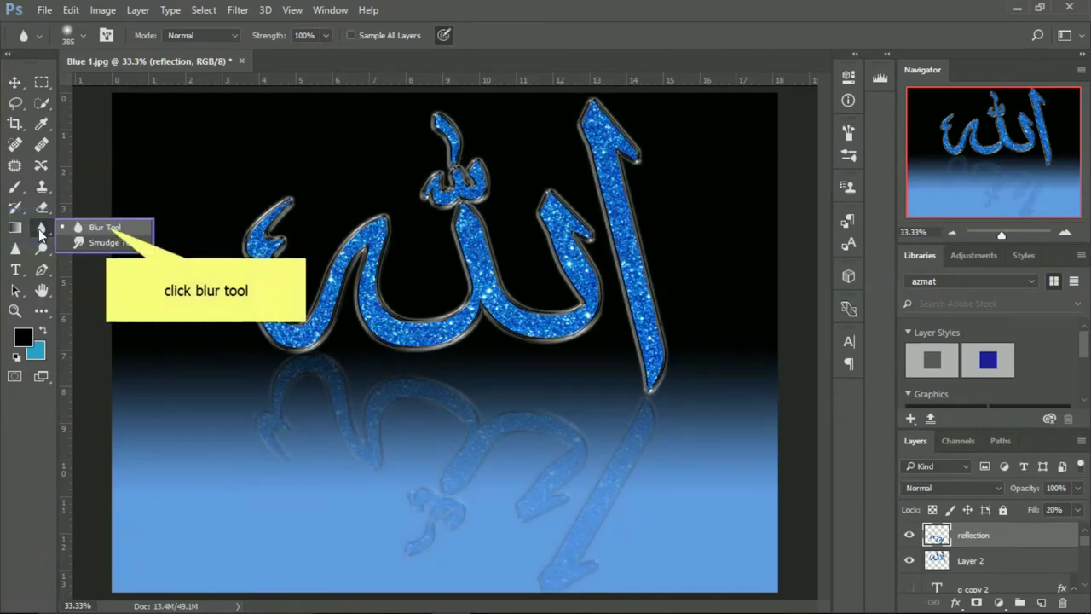
{"action": "left_click", "coordinate": [108, 230]}
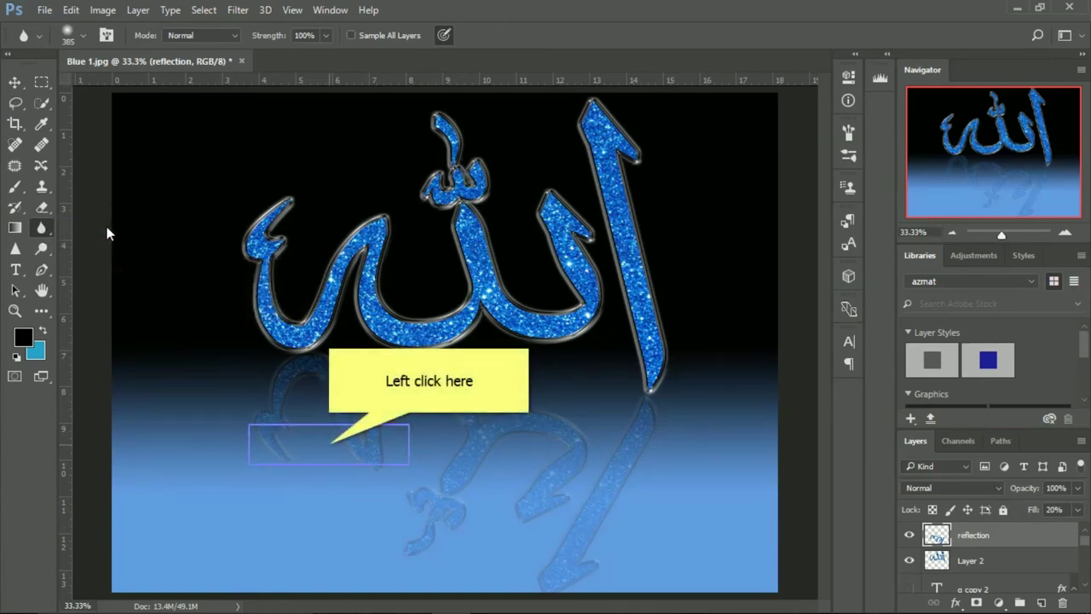
{"action": "left_click", "coordinate": [329, 444]}
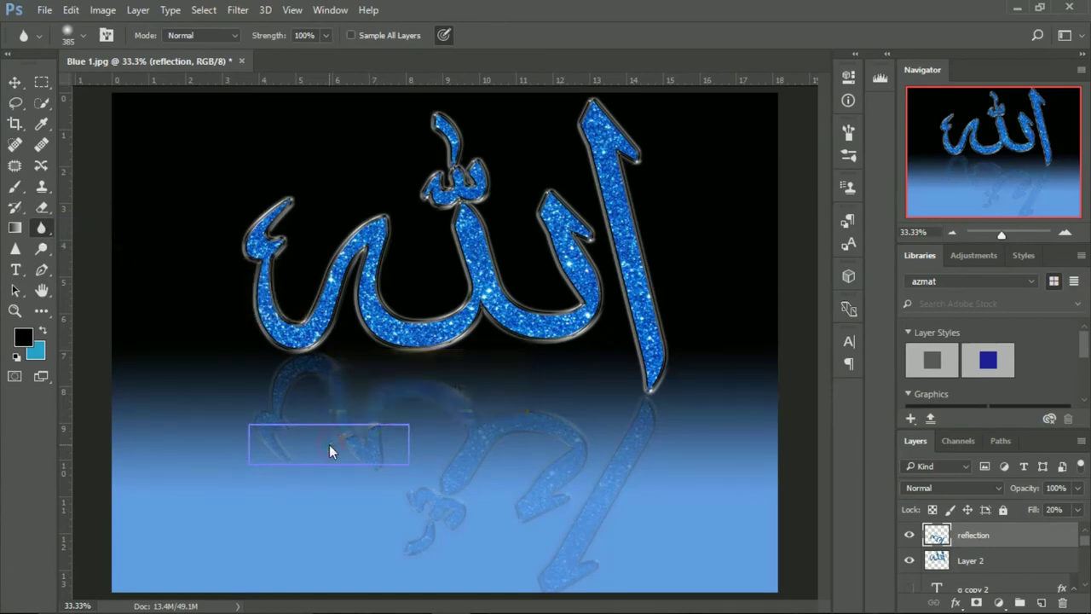
{"action": "mouse_move", "coordinate": [406, 531]}
{"action": "left_mouse_down"}
{"action": "mouse_move", "coordinate": [496, 464]}
{"action": "mouse_move", "coordinate": [415, 443]}
{"action": "mouse_move", "coordinate": [597, 463]}
{"action": "mouse_move", "coordinate": [517, 457]}
{"action": "mouse_move", "coordinate": [380, 495]}
{"action": "left_mouse_up"}
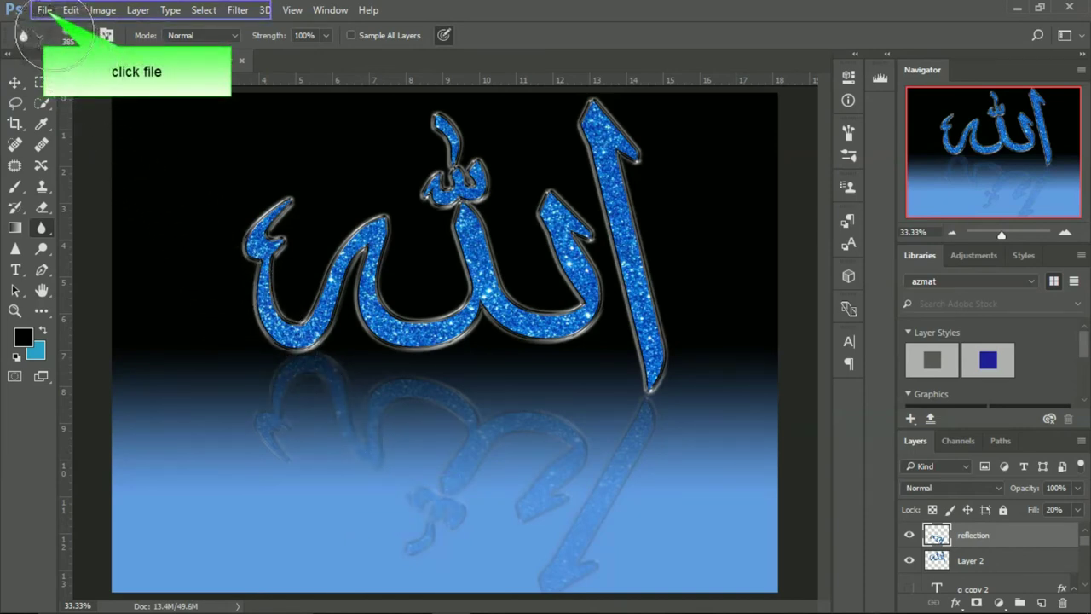
- Save the artwork to the Desktop as a JPEG named 'namee'
{"action": "left_click", "coordinate": [44, 10]}
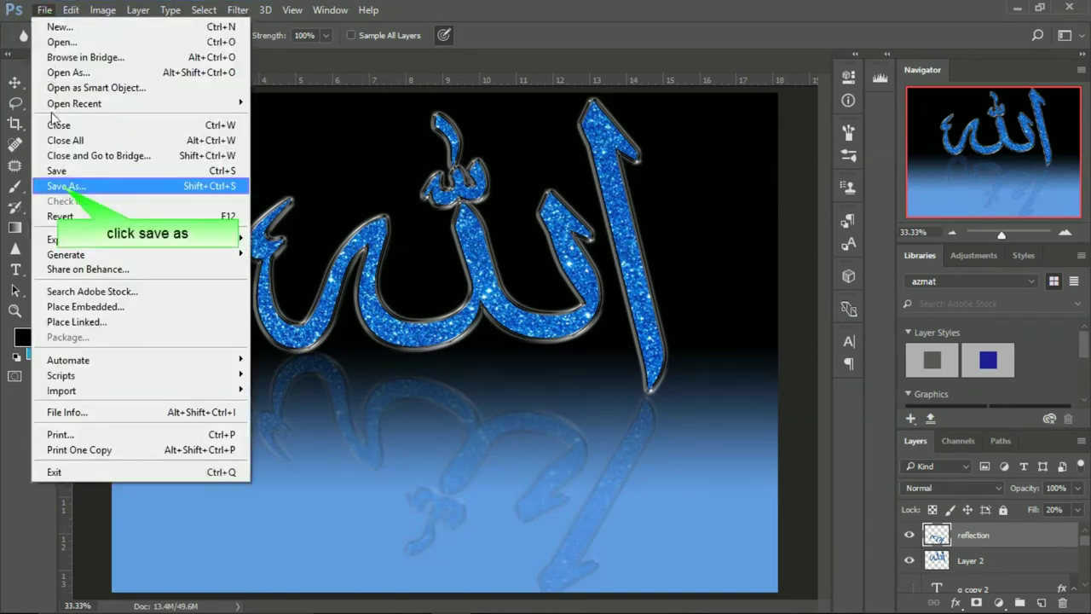
{"action": "left_click", "coordinate": [60, 187]}
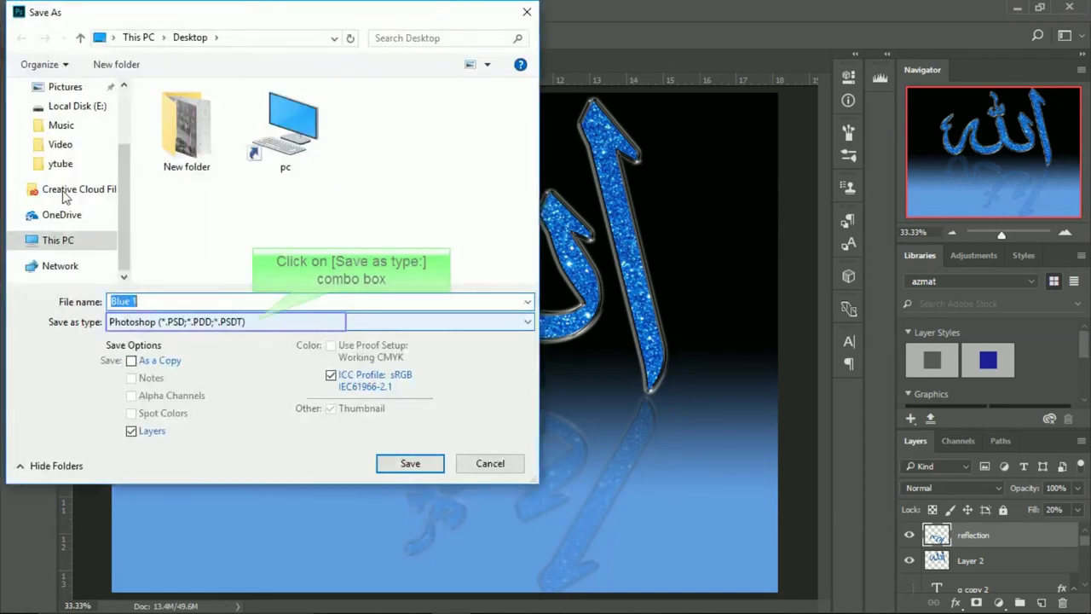
{"action": "left_click", "coordinate": [253, 324]}
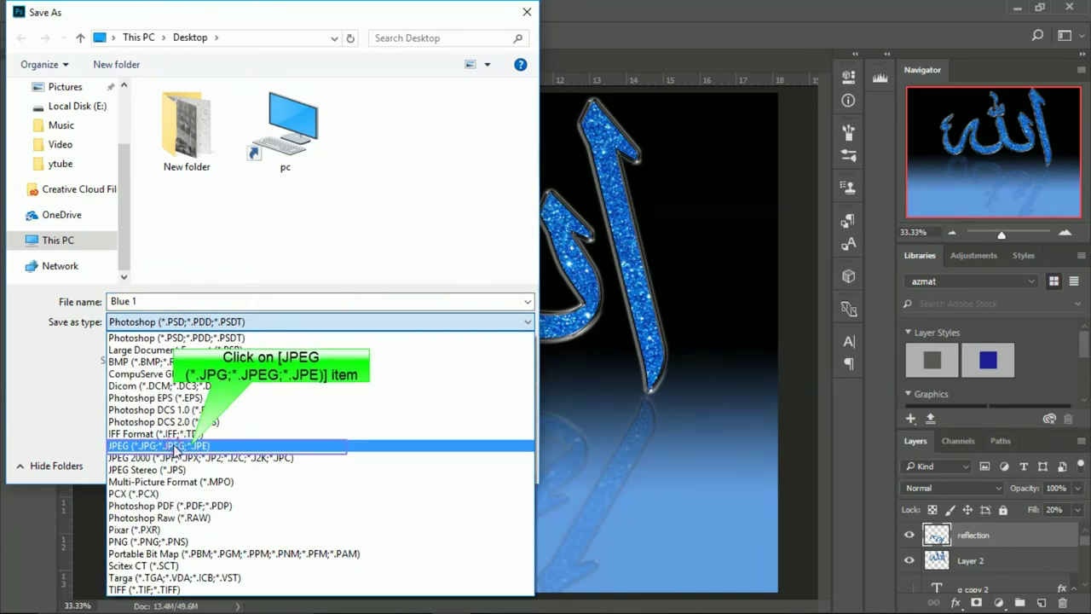
{"action": "left_click", "coordinate": [179, 445]}
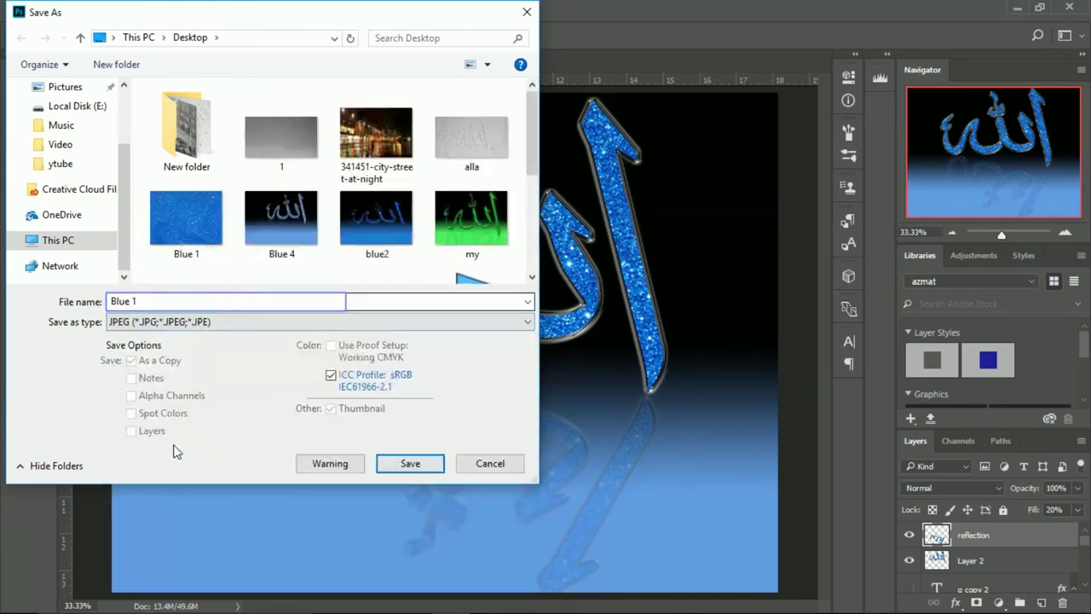
{"action": "left_click", "coordinate": [193, 299]}
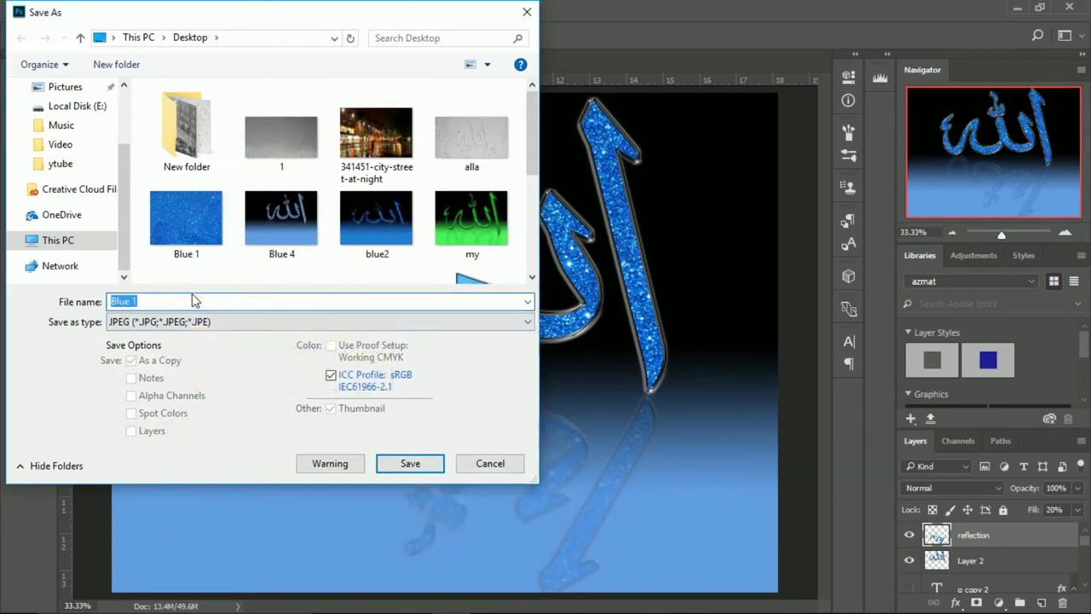
{"action": "key", "text": "BackSpace"}
{"action": "type", "text": "nam"}
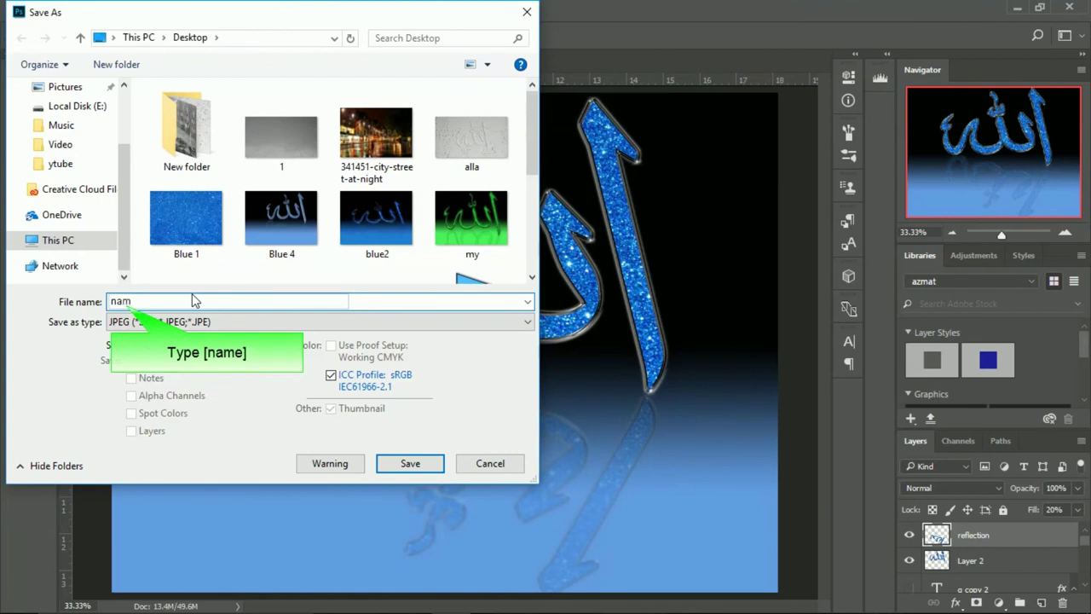
{"action": "type", "text": "ee"}
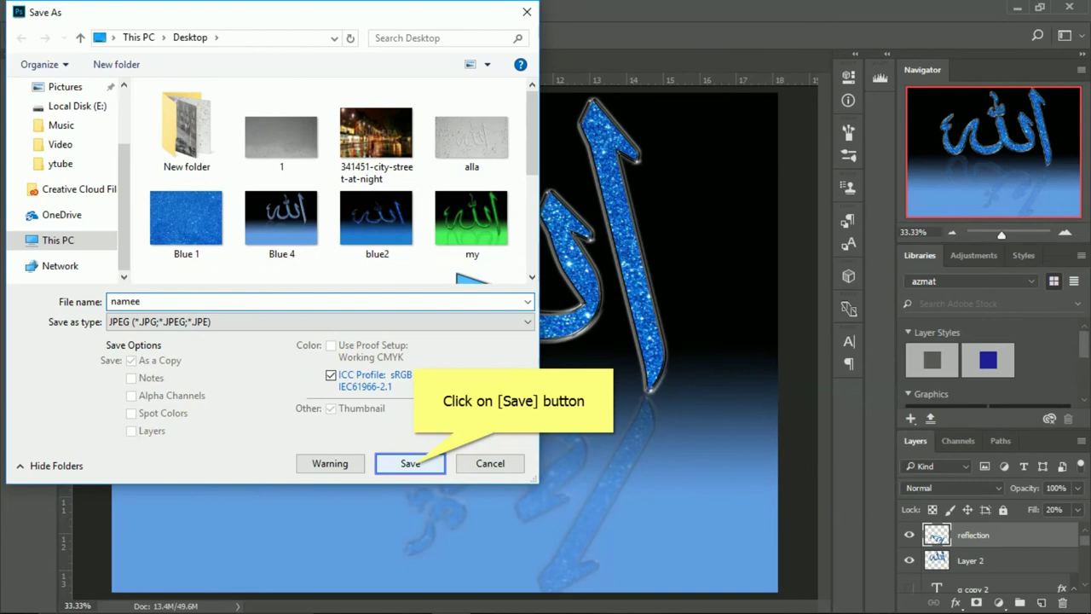
{"action": "left_click", "coordinate": [411, 463]}
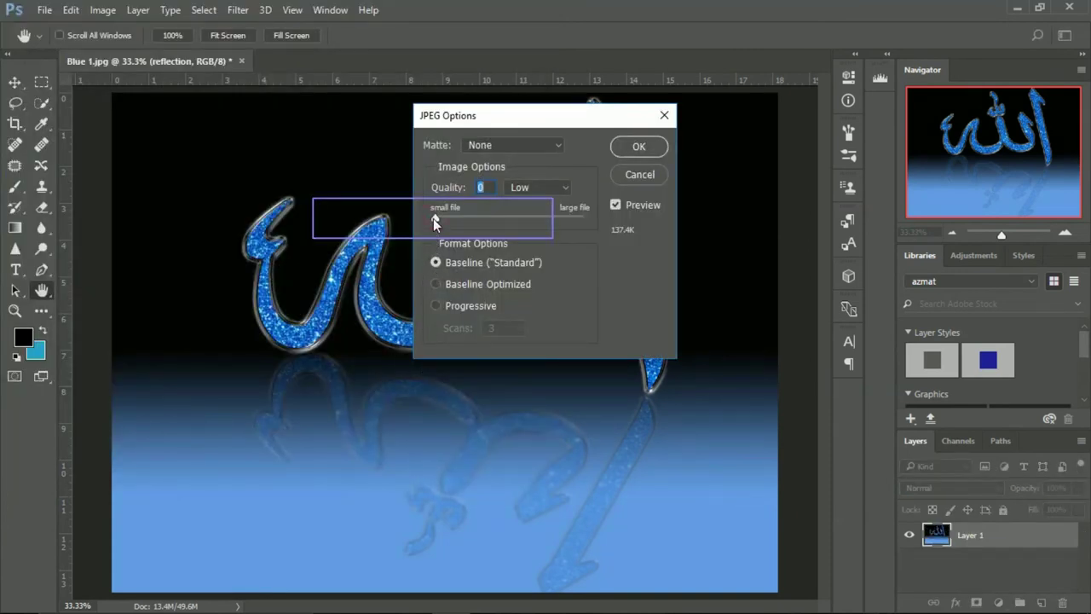
- Set the JPEG Quality to 12 (Maximum)
{"action": "type", "text": "12"}
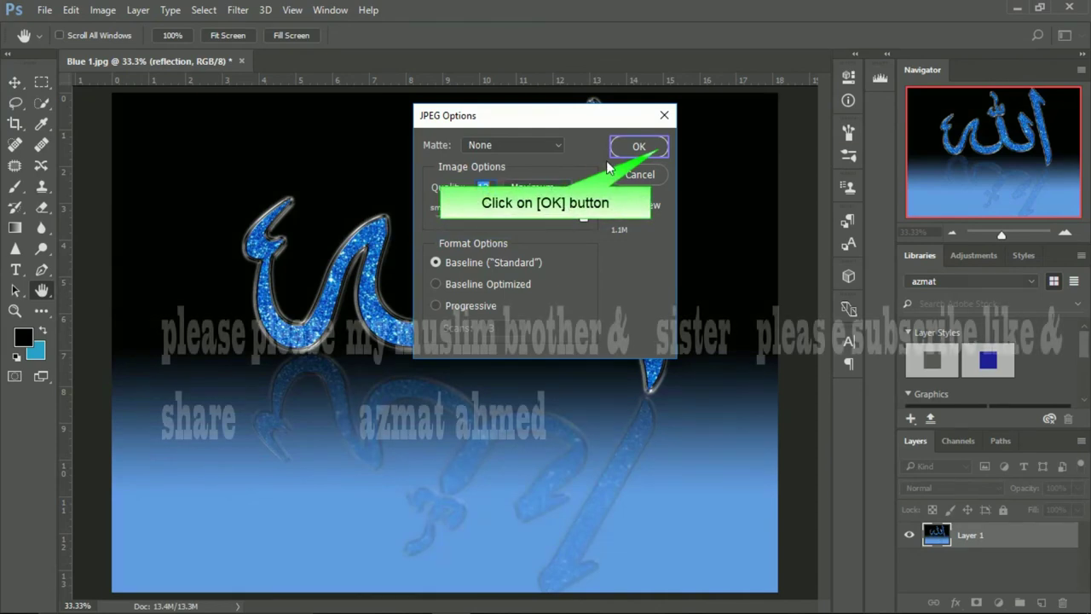